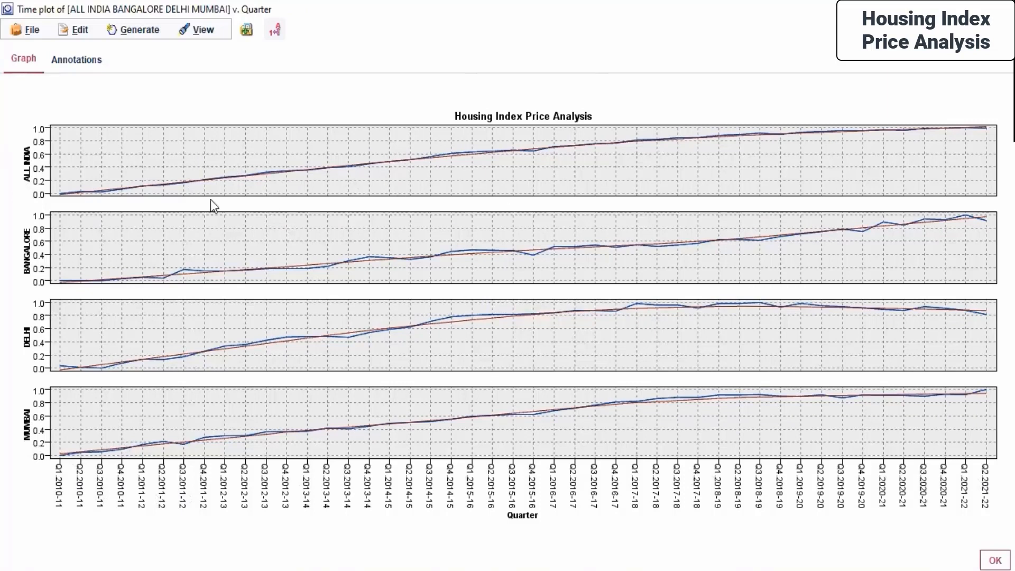
- Save the time plot output of ALL INDIA, BANGALORE, DELHI and MUMBAI into the Day 6 folder under its default name
{"action": "mouse_move", "coordinate": [64, 455]}
{"action": "mouse_move", "coordinate": [532, 257]}
{"action": "left_click", "coordinate": [18, 35]}
{"action": "left_click", "coordinate": [29, 71]}
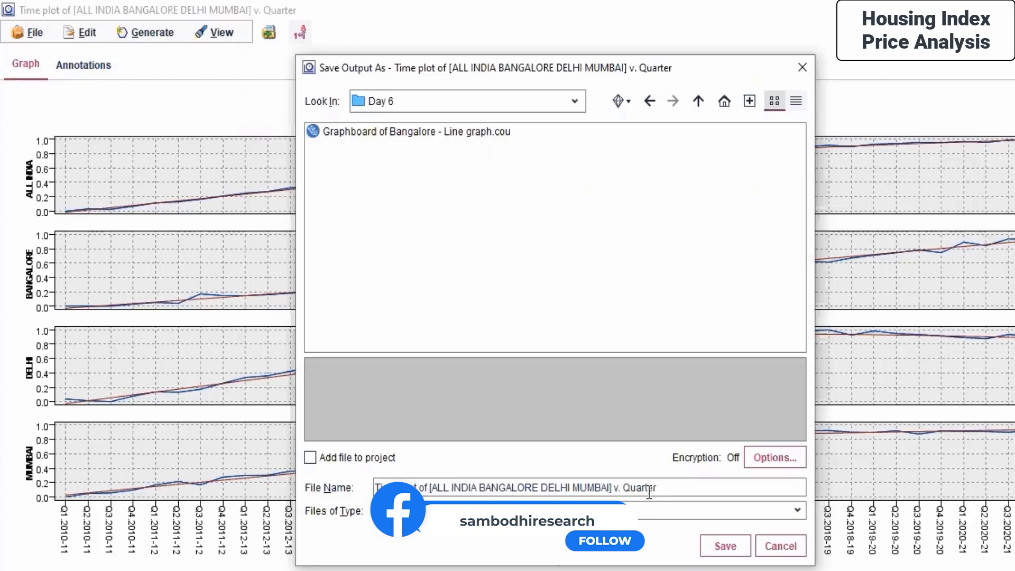
{"action": "left_click", "coordinate": [706, 543]}
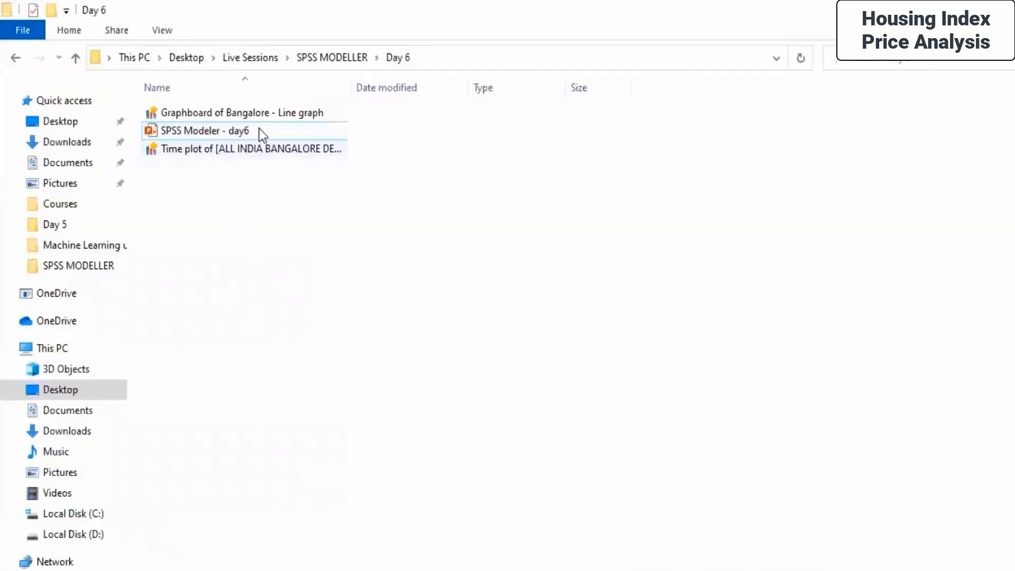
- Refresh the Day 6 folder listing to check the saved output files
{"action": "right_click", "coordinate": [377, 287]}
{"action": "left_click", "coordinate": [471, 271]}
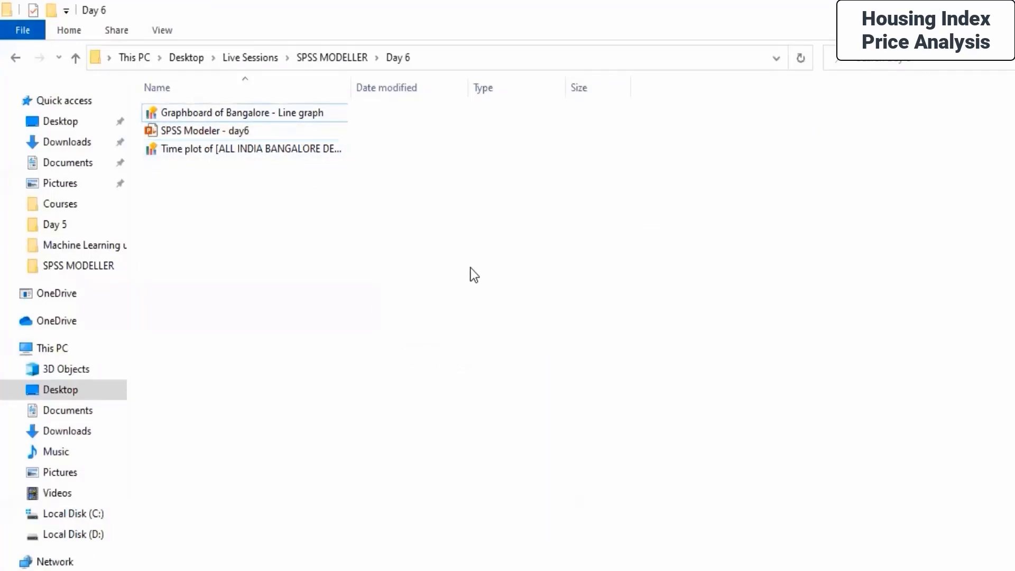
{"action": "right_click", "coordinate": [470, 267]}
{"action": "left_click", "coordinate": [546, 337]}
- Add a Graphboard node to the stream, place it left of the Excel source node, and connect the source to it
{"action": "key", "text": "alt+Tab"}
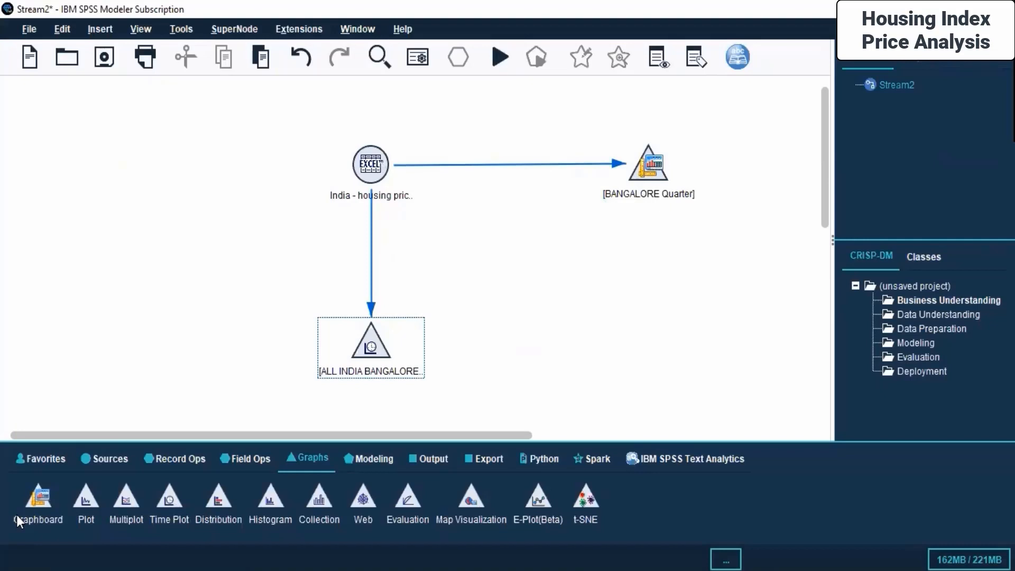
{"action": "double_click", "coordinate": [24, 501]}
{"action": "left_click_drag", "start_coordinate": [445, 347], "coordinate": [115, 169]}
{"action": "right_click", "coordinate": [372, 160]}
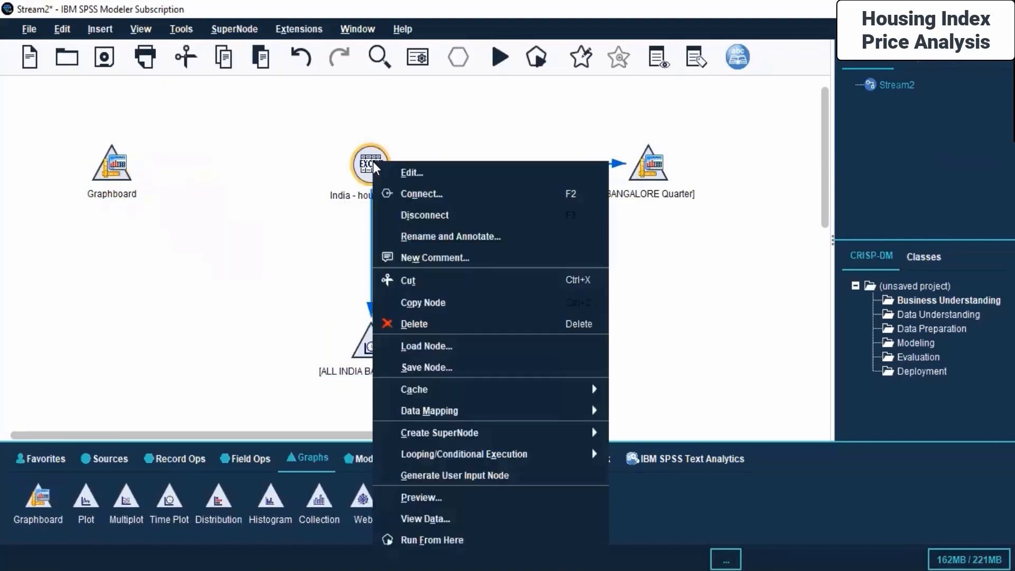
{"action": "left_click", "coordinate": [392, 186]}
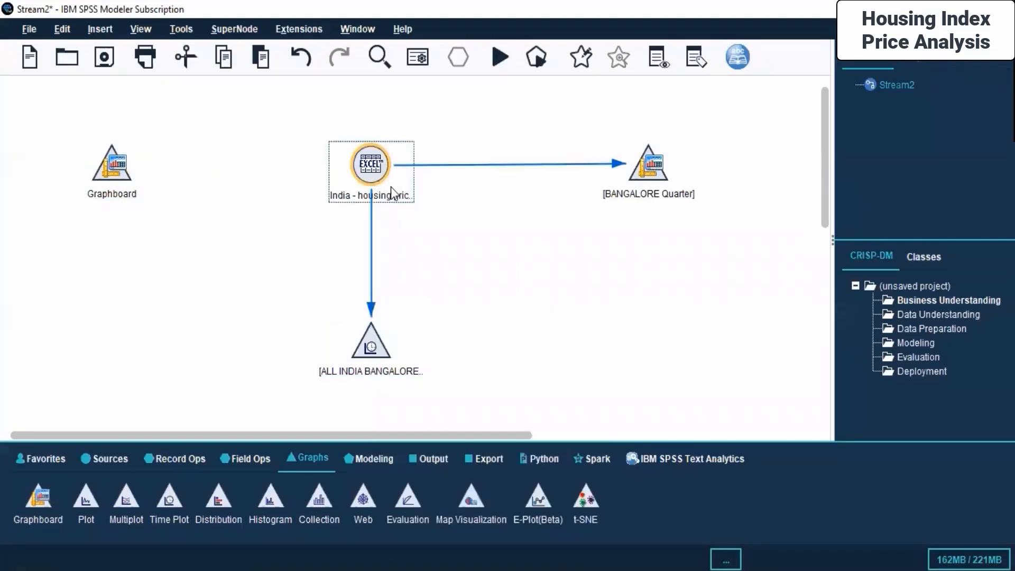
{"action": "key", "text": "F2"}
{"action": "left_click", "coordinate": [108, 170]}
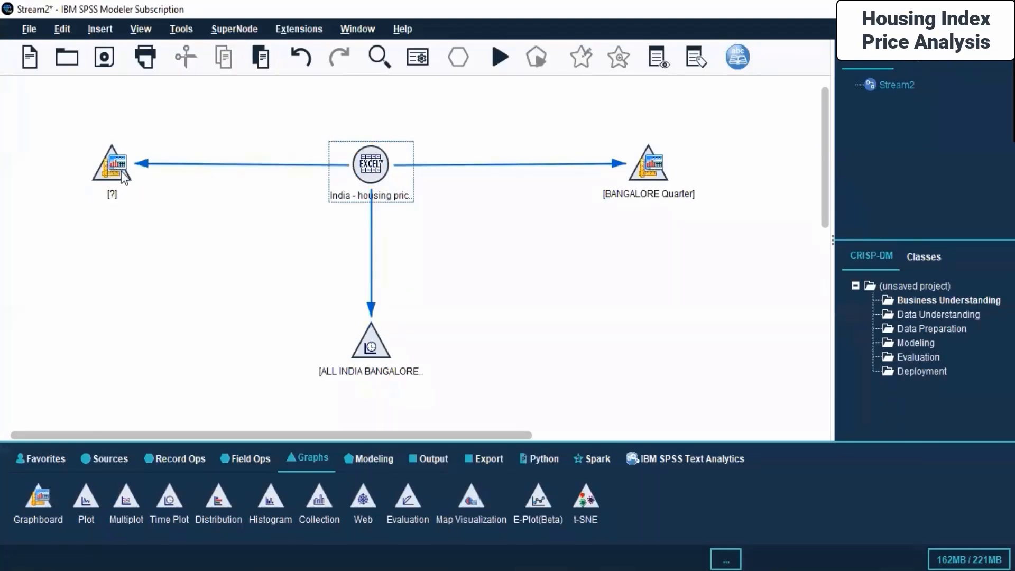
- Open the Graphboard node's settings and choose 3-D Scatterplot as the detailed visualization type
{"action": "right_click", "coordinate": [122, 177]}
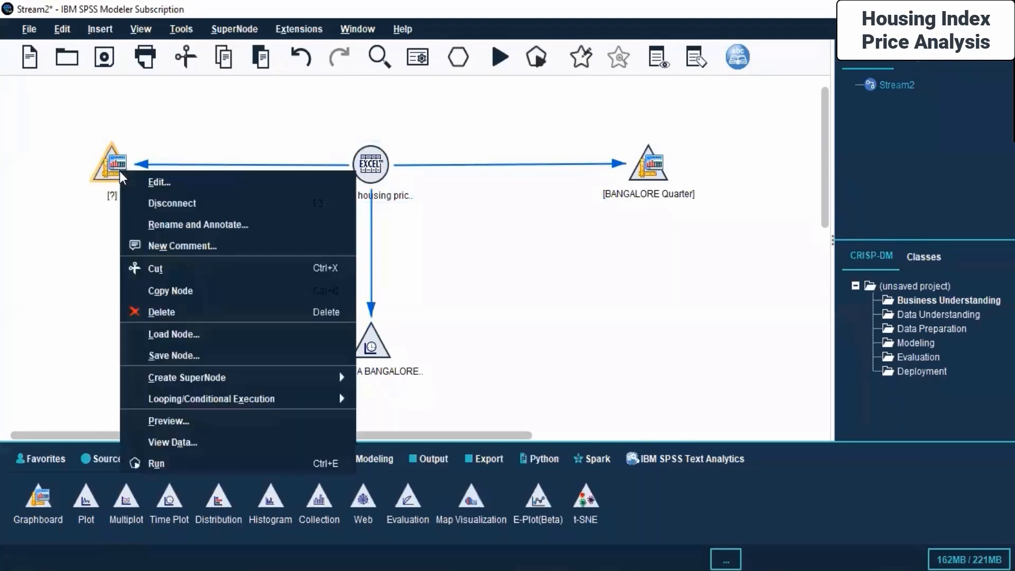
{"action": "left_click", "coordinate": [191, 185]}
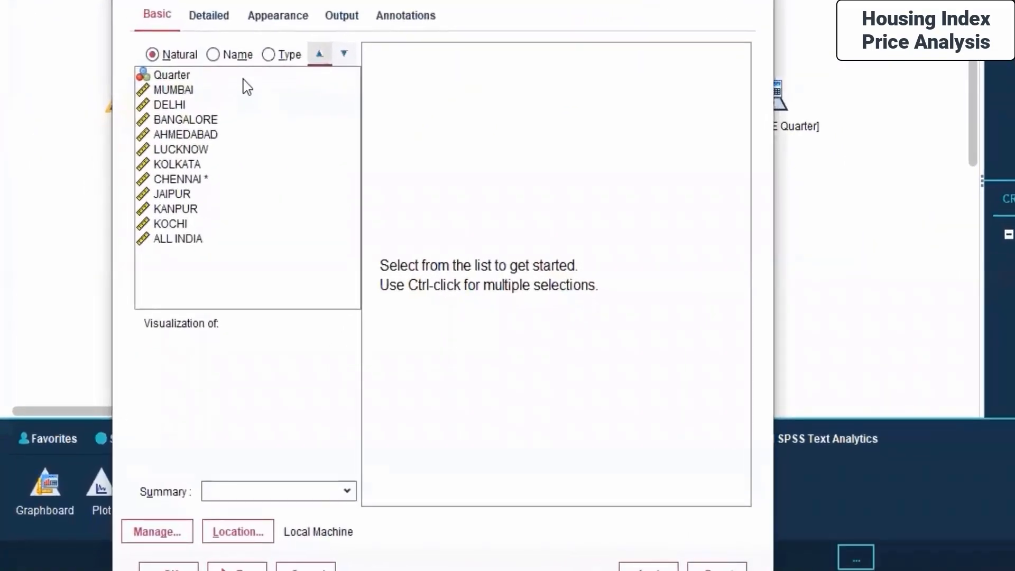
{"action": "left_click", "coordinate": [204, 15]}
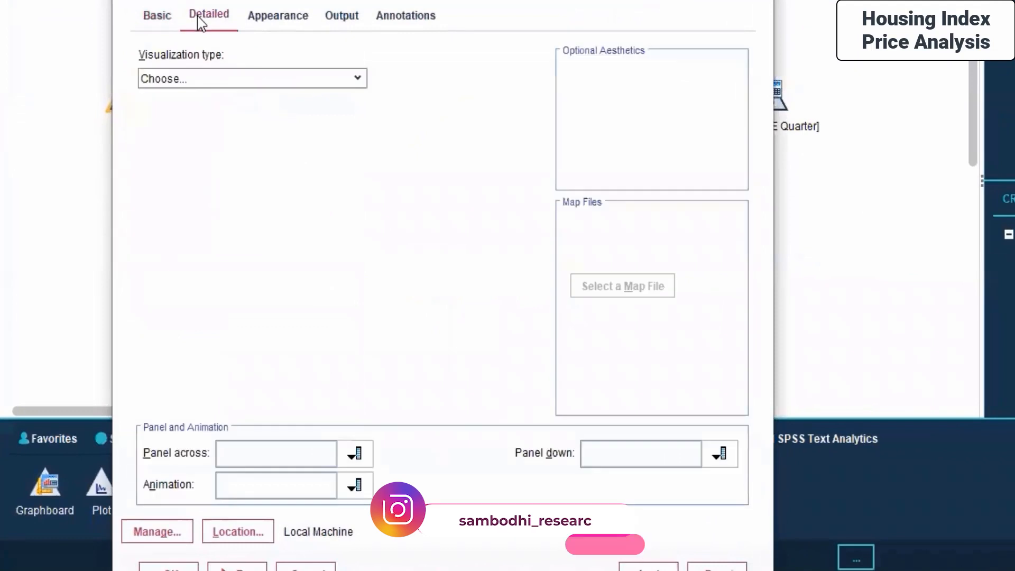
{"action": "left_click", "coordinate": [221, 76]}
{"action": "scroll", "coordinate": [237, 185], "scroll_direction": "down", "scroll_amount": 4}
{"action": "scroll", "coordinate": [237, 185], "scroll_direction": "down", "scroll_amount": 10}
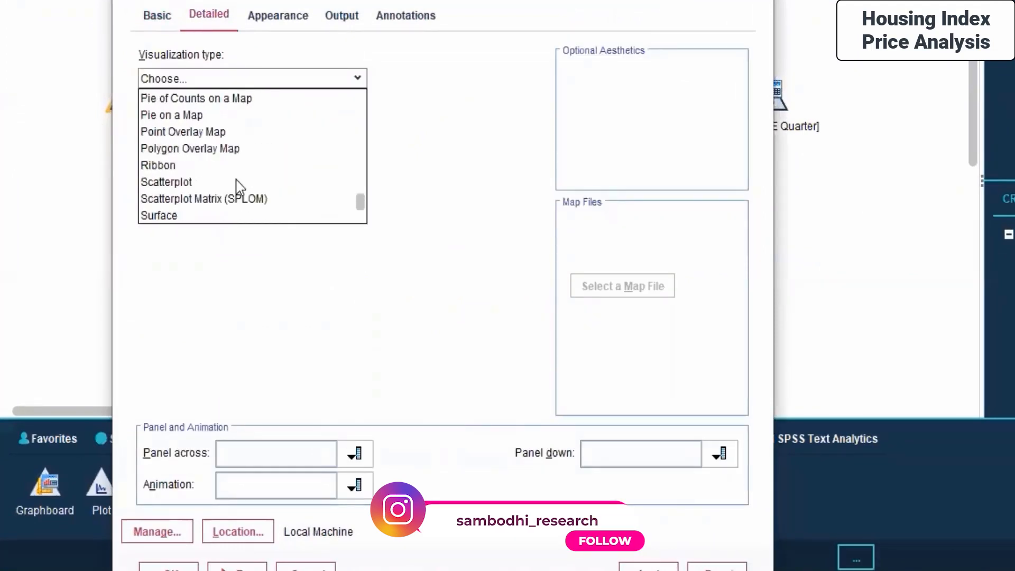
{"action": "scroll", "coordinate": [237, 186], "scroll_direction": "up", "scroll_amount": 7}
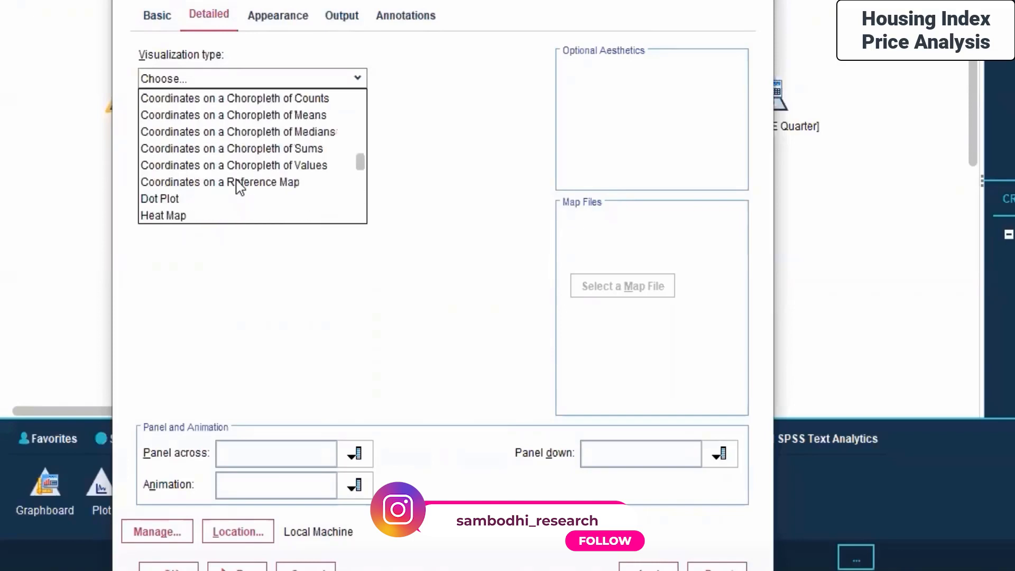
{"action": "scroll", "coordinate": [239, 186], "scroll_direction": "up", "scroll_amount": 3}
{"action": "scroll", "coordinate": [239, 186], "scroll_direction": "up", "scroll_amount": 1}
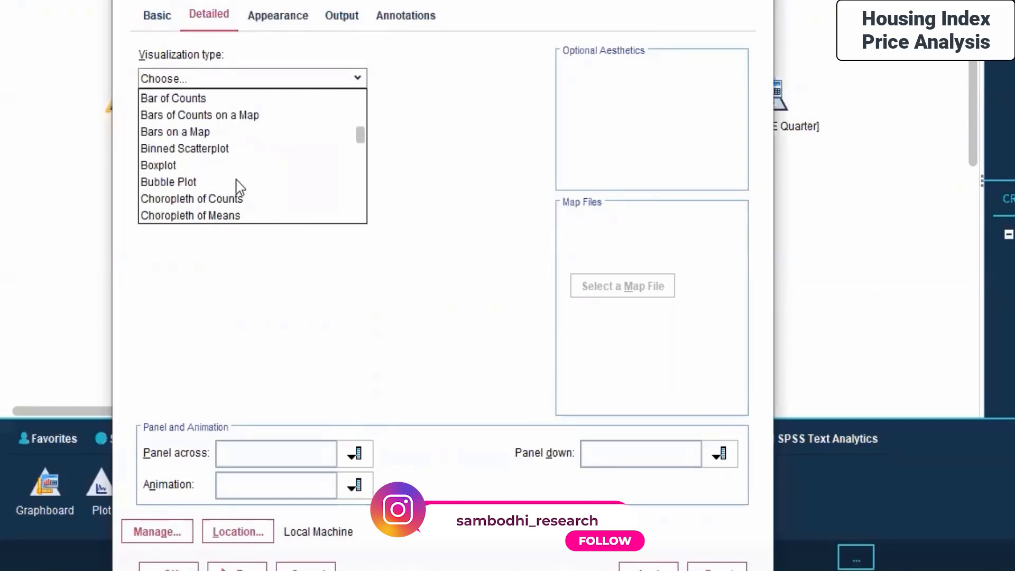
{"action": "scroll", "coordinate": [239, 186], "scroll_direction": "up", "scroll_amount": 4}
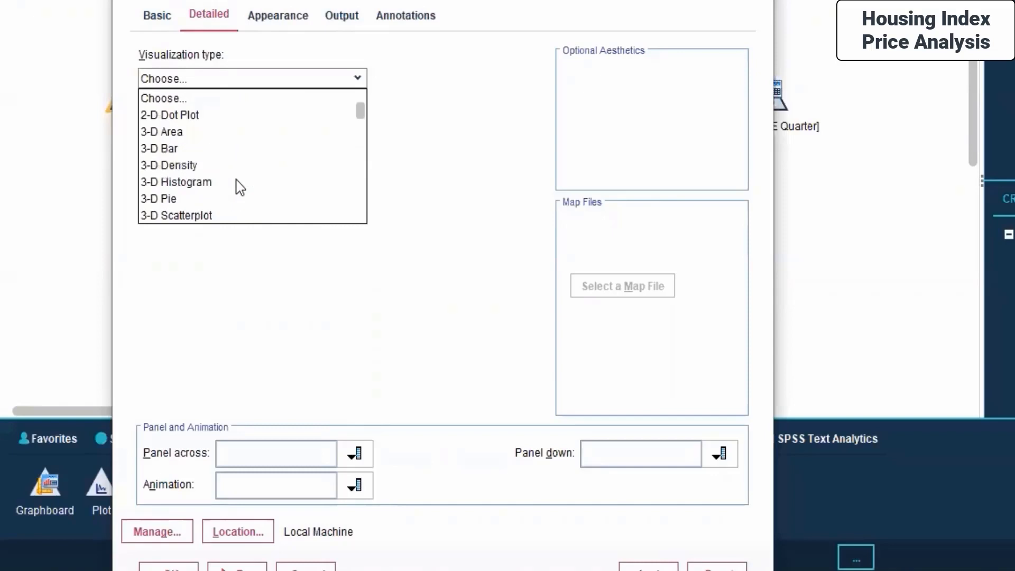
{"action": "left_click", "coordinate": [182, 217]}
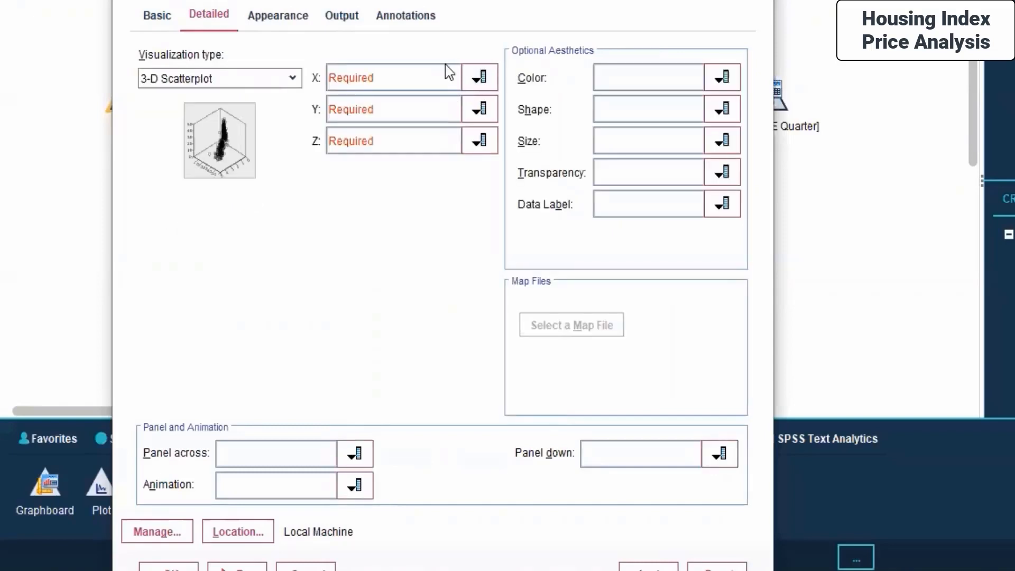
- Set the scatterplot's X to MUMBAI, Y to ALL INDIA and Z to Quarter, and apply the settings
{"action": "left_click", "coordinate": [478, 77]}
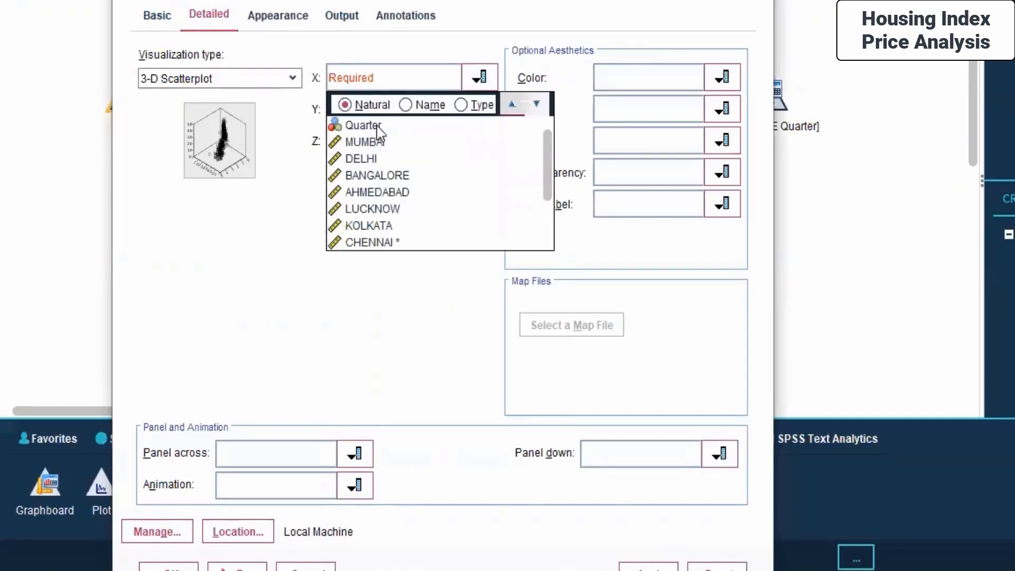
{"action": "left_click", "coordinate": [364, 142]}
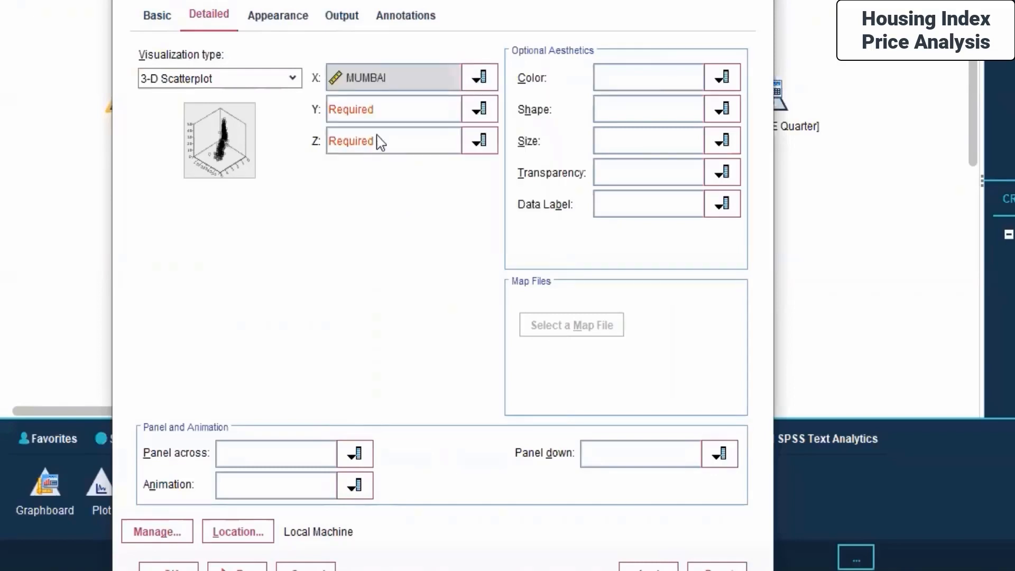
{"action": "left_click", "coordinate": [481, 110]}
{"action": "scroll", "coordinate": [397, 217], "scroll_direction": "down", "scroll_amount": 2}
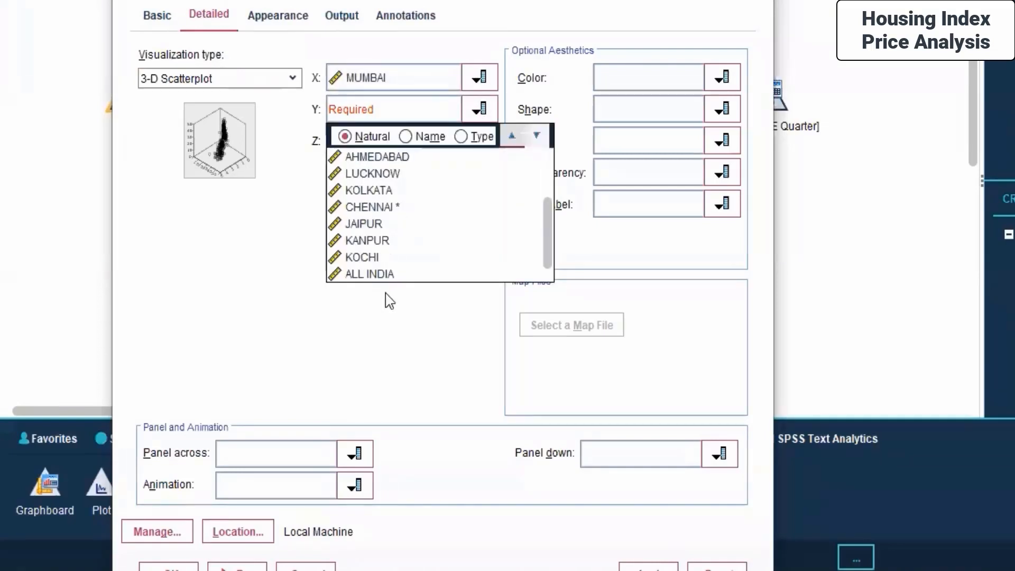
{"action": "left_click", "coordinate": [390, 273]}
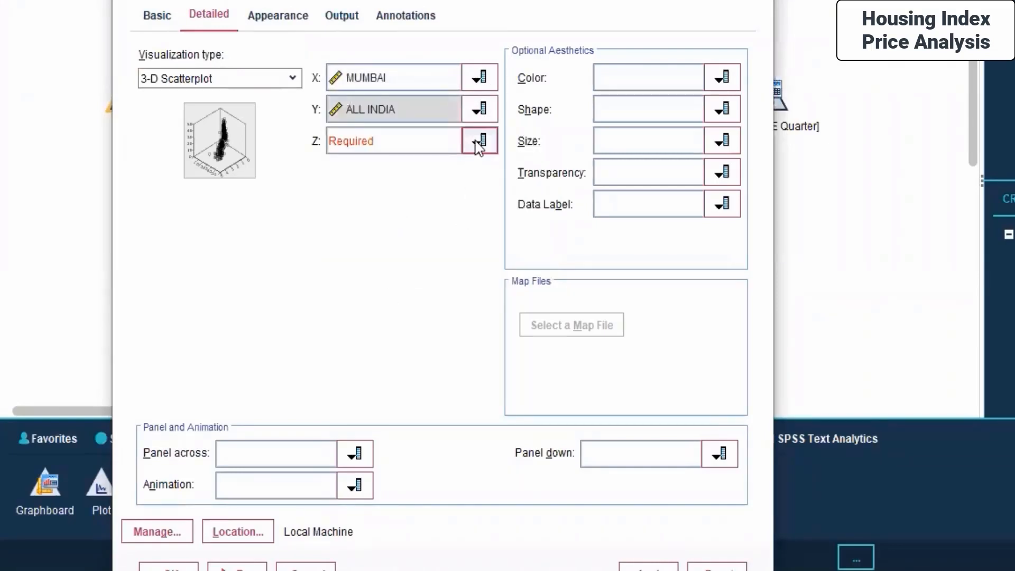
{"action": "left_click", "coordinate": [479, 144]}
{"action": "left_click", "coordinate": [352, 191]}
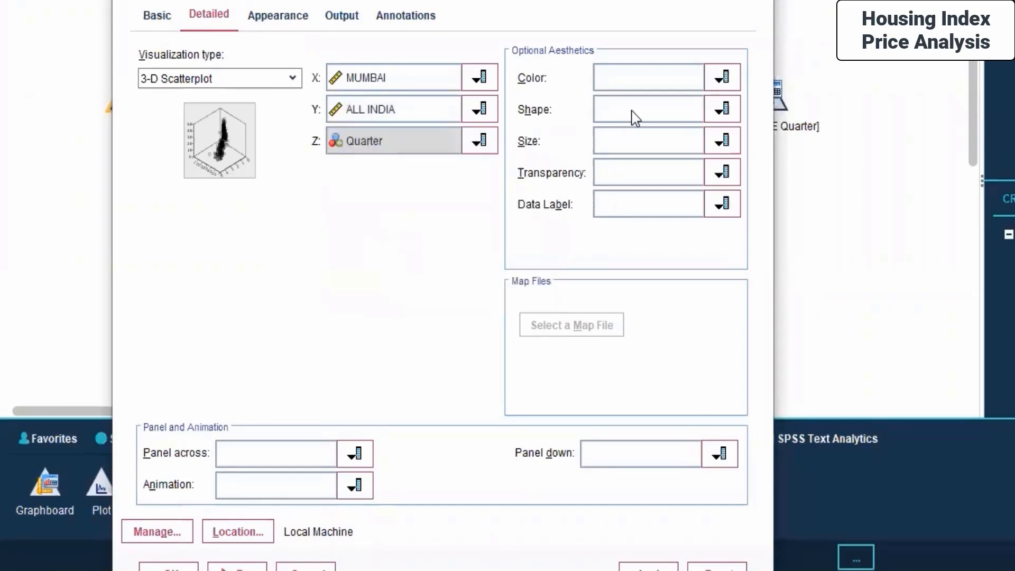
{"action": "left_click", "coordinate": [725, 78]}
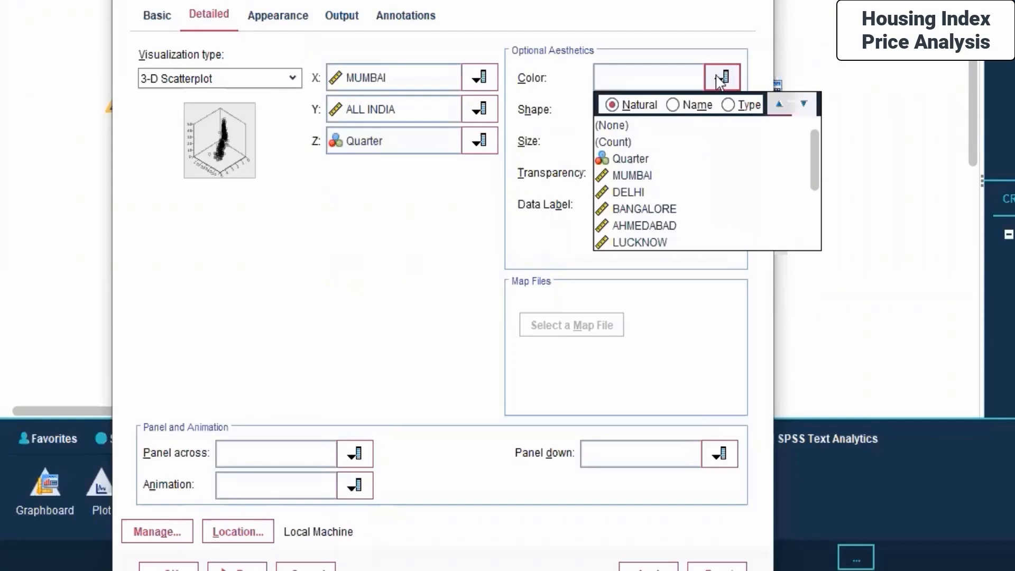
{"action": "left_click", "coordinate": [349, 280]}
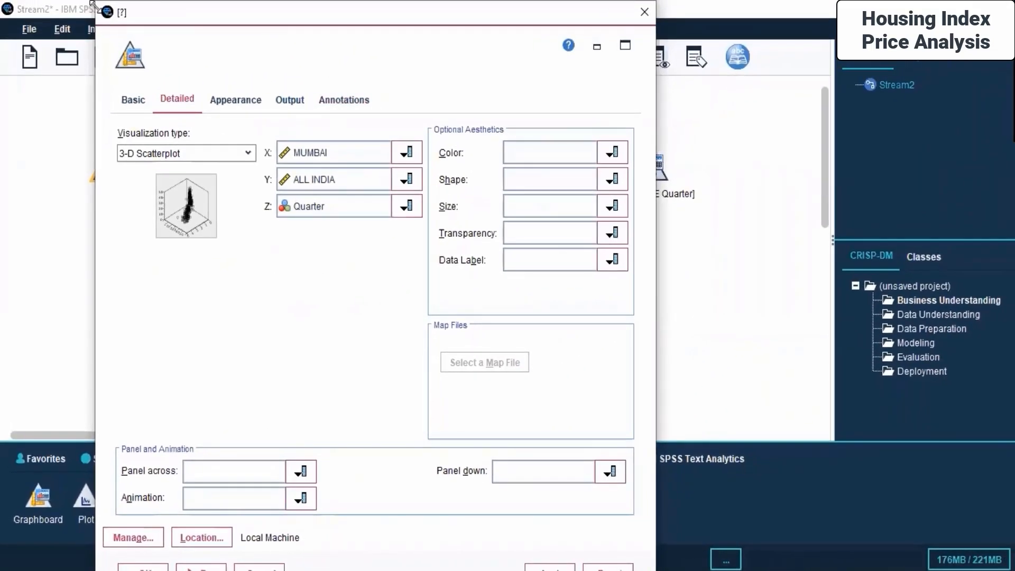
{"action": "left_click_drag", "start_coordinate": [95, 1], "coordinate": [160, 80]}
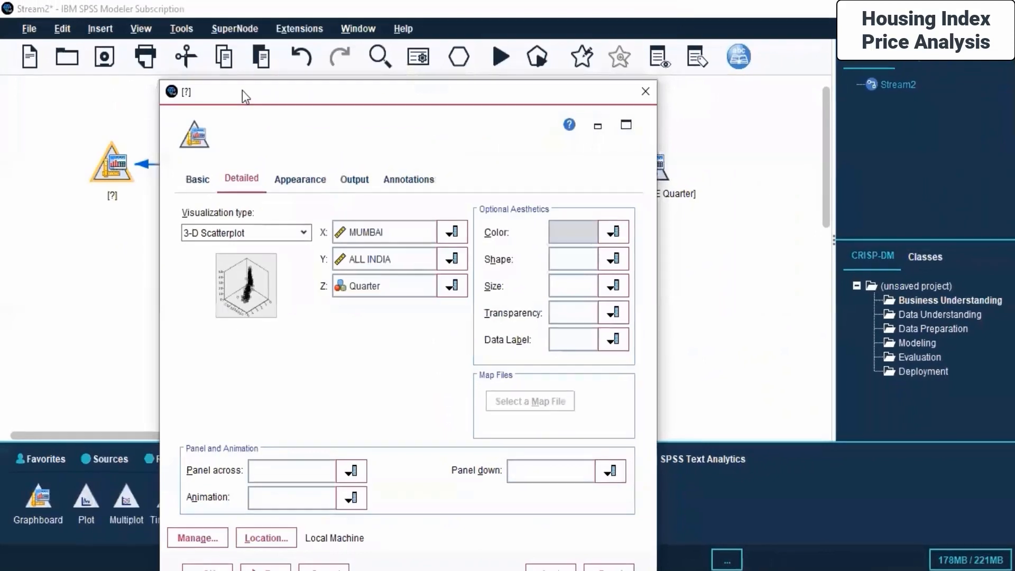
{"action": "left_click", "coordinate": [550, 569]}
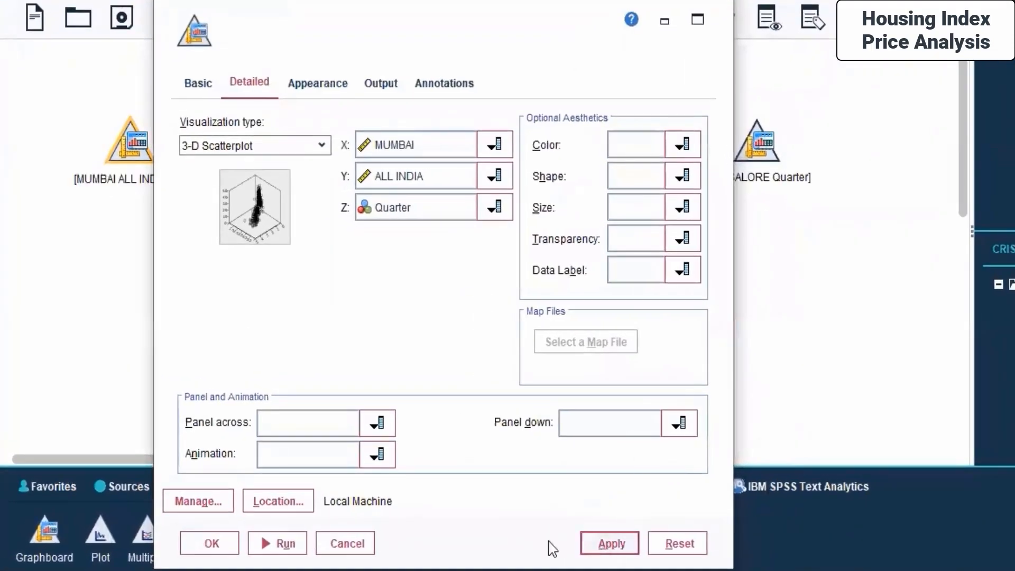
- Review the Appearance, Output, Annotations and Basic tabs of the Graphboard node, then close its dialog with OK
{"action": "left_click", "coordinate": [326, 86]}
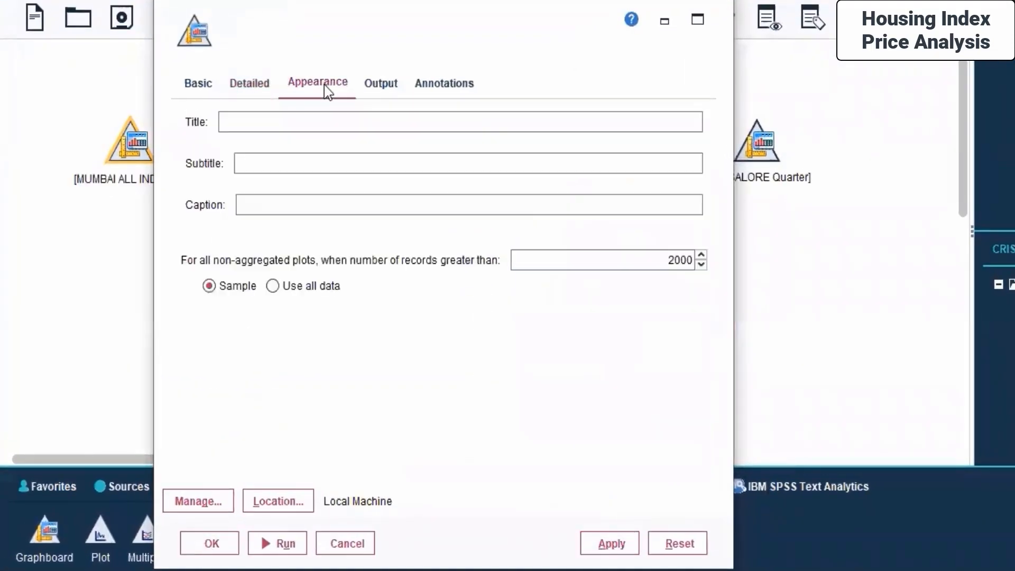
{"action": "left_click", "coordinate": [377, 83]}
{"action": "left_click", "coordinate": [443, 85]}
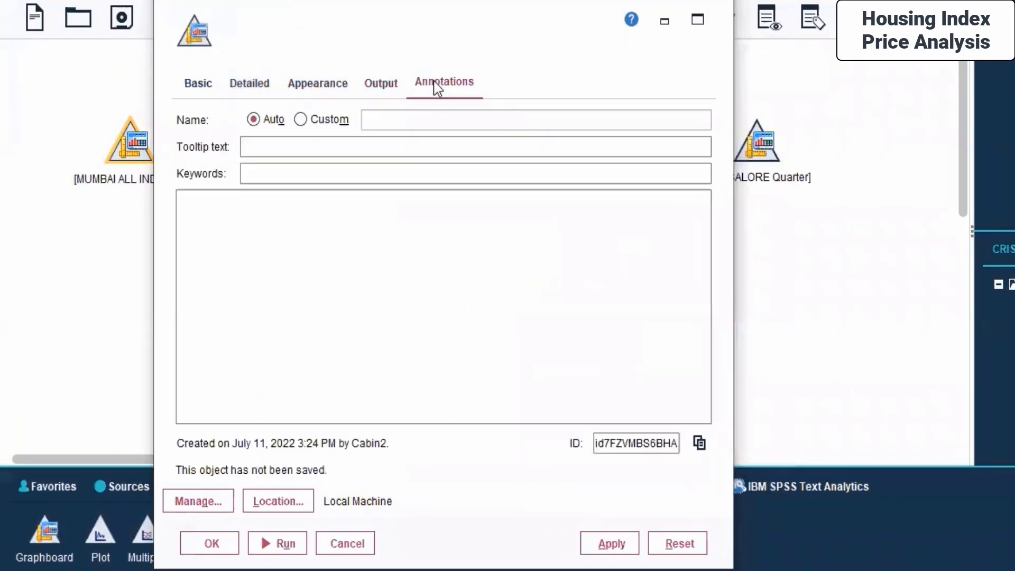
{"action": "left_click", "coordinate": [200, 84]}
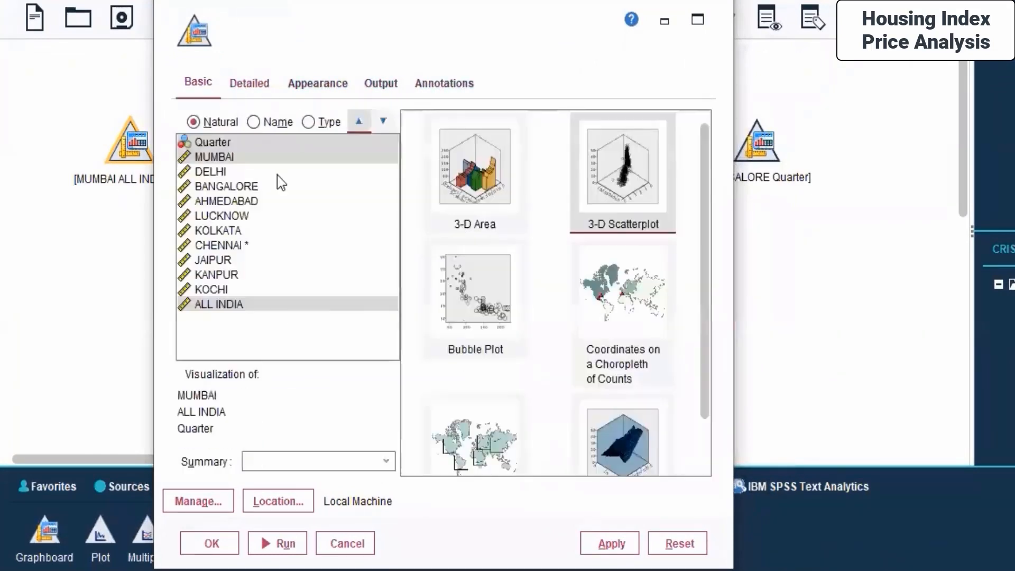
{"action": "left_click", "coordinate": [230, 531]}
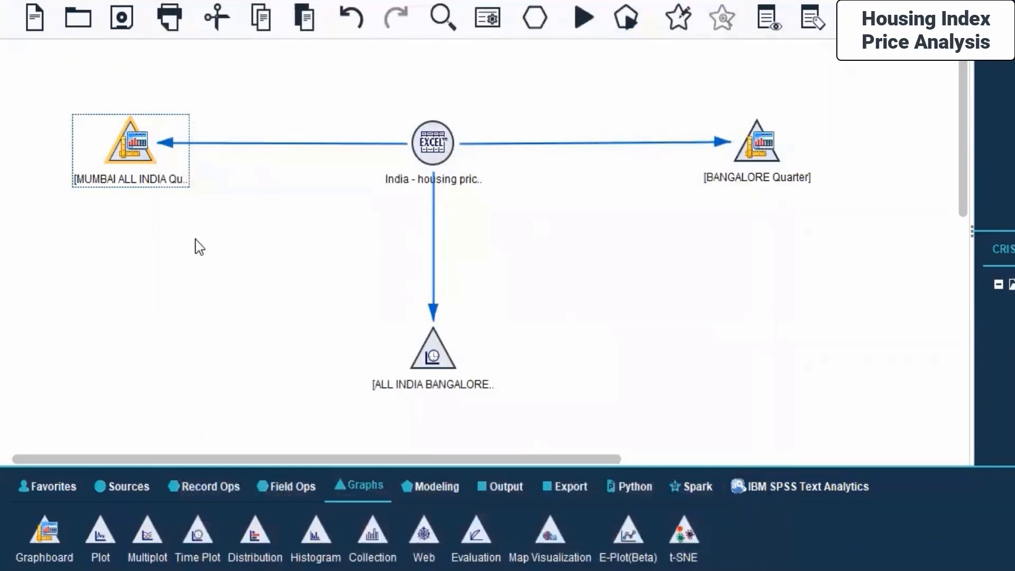
- Run the Graphboard node and inspect the data points of the resulting 3-D scatterplot
{"action": "right_click", "coordinate": [121, 142]}
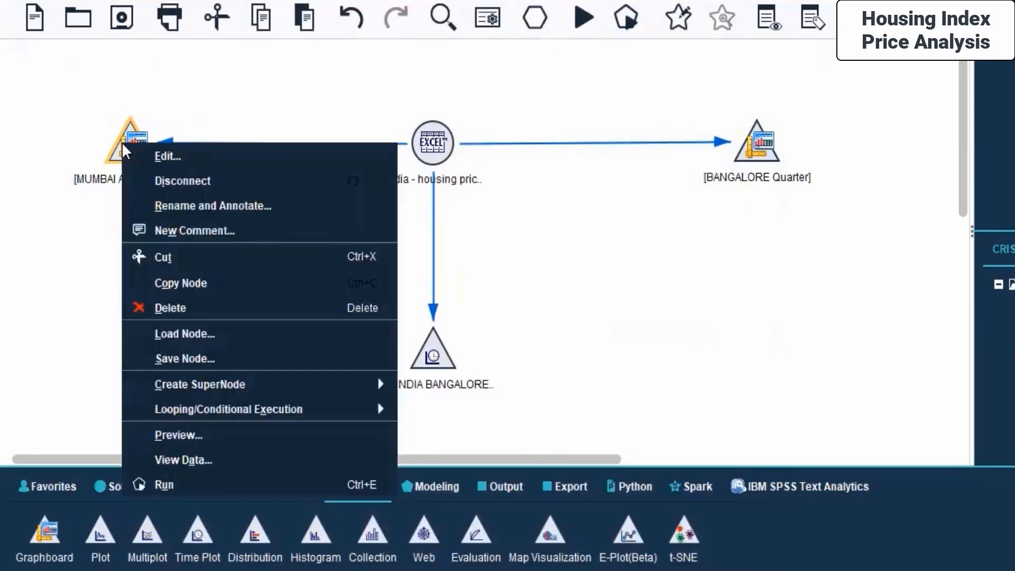
{"action": "left_click", "coordinate": [192, 480]}
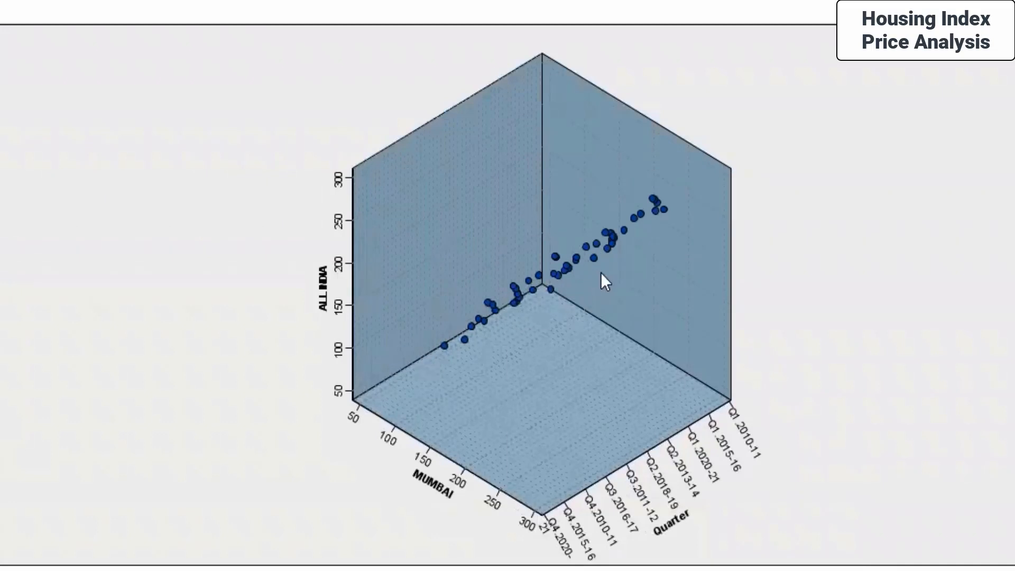
{"action": "mouse_move", "coordinate": [593, 264]}
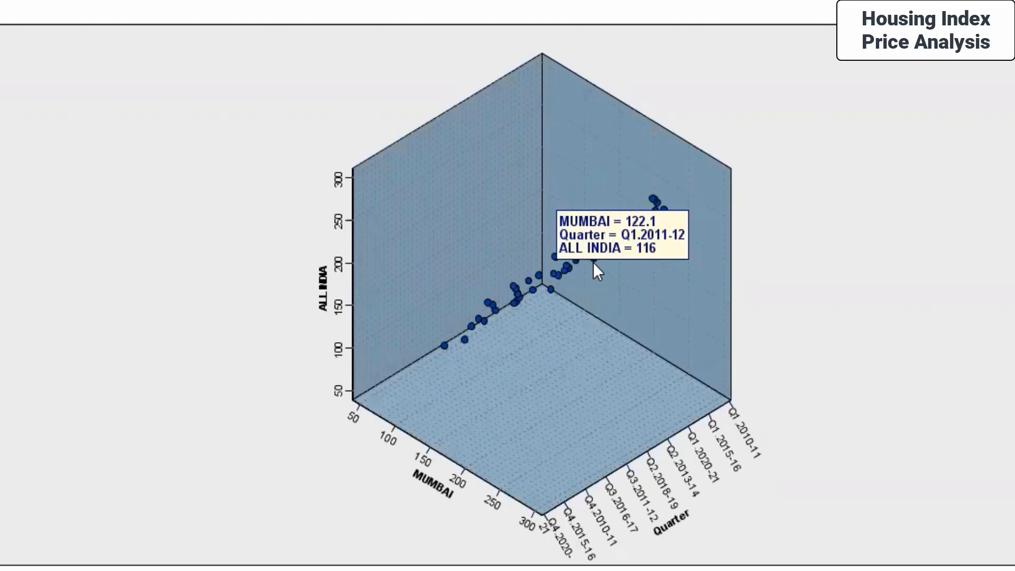
{"action": "mouse_move", "coordinate": [483, 300]}
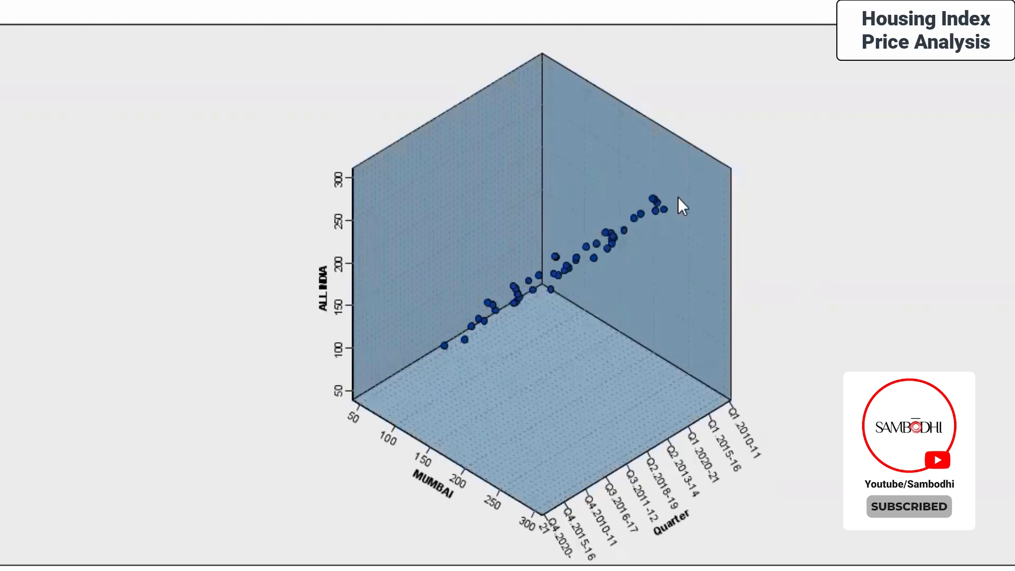
{"action": "mouse_move", "coordinate": [593, 256]}
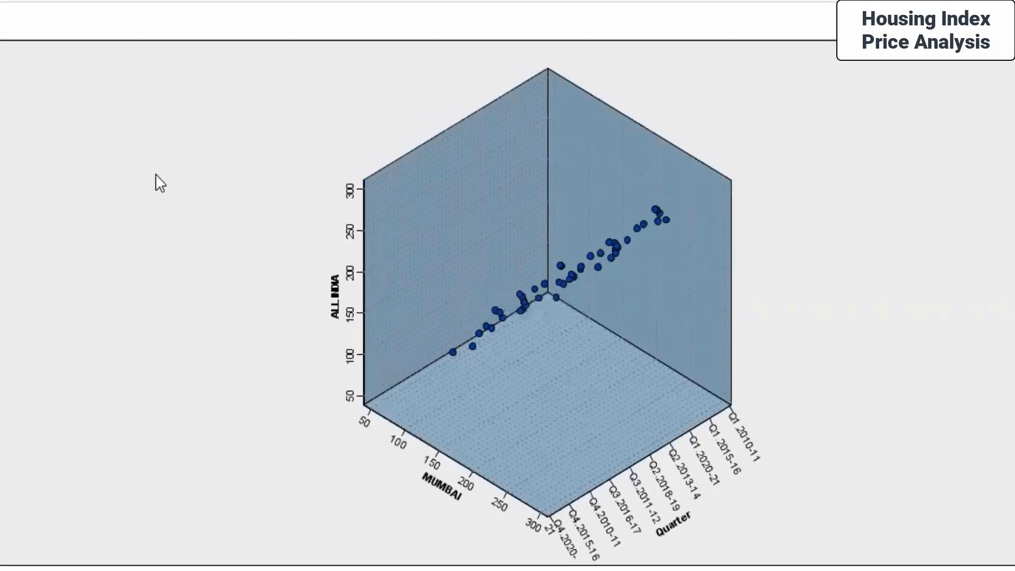
- Save the graph output as "3D Scatterplot - [MUMBAI ALL INDIA Quarter]" in the Day 6 folder
{"action": "left_click", "coordinate": [29, 31]}
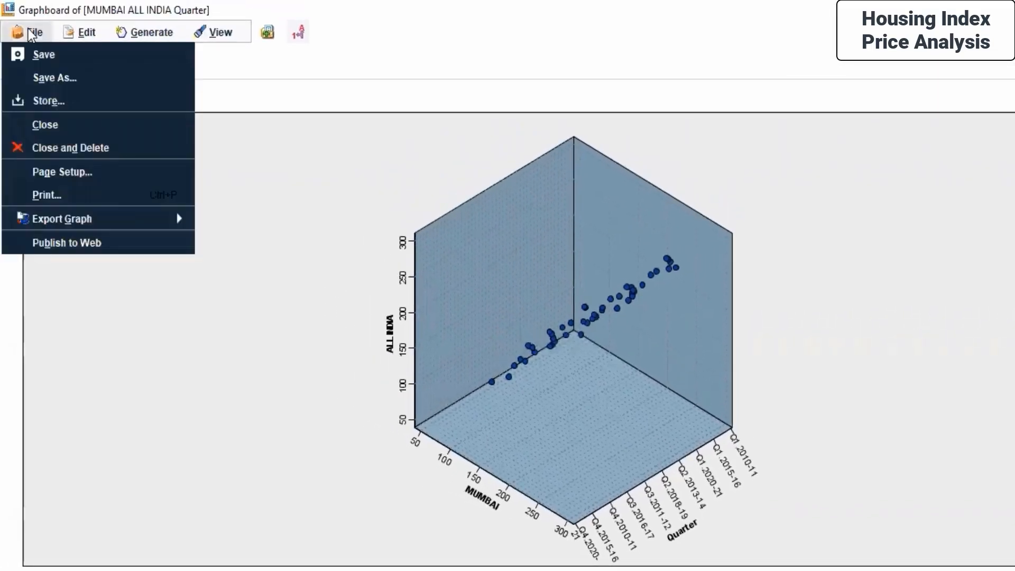
{"action": "left_click", "coordinate": [46, 53]}
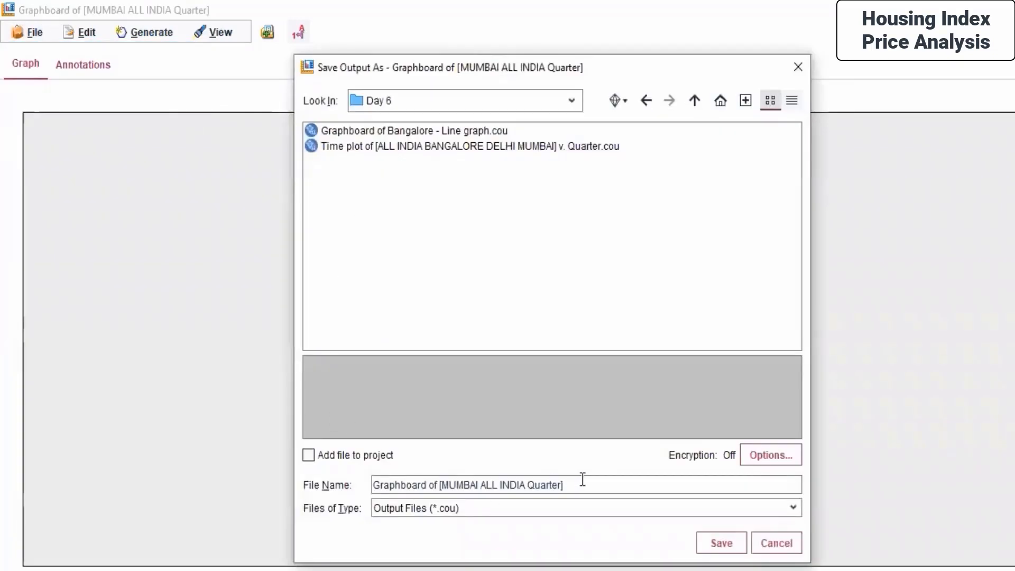
{"action": "left_click", "coordinate": [437, 489]}
{"action": "key", "text": "BackSpace"}
{"action": "key", "text": "BackSpace"}
{"action": "key", "text": "BackSpace"}
{"action": "key", "text": "BackSpace"}
{"action": "key", "text": "BackSpace"}
{"action": "key", "text": "BackSpace"}
{"action": "key", "text": "BackSpace"}
{"action": "key", "text": "BackSpace"}
{"action": "key", "text": "BackSpace"}
{"action": "key", "text": "BackSpace"}
{"action": "key", "text": "BackSpace"}
{"action": "key", "text": "BackSpace"}
{"action": "key", "text": "BackSpace"}
{"action": "key", "text": "BackSpace"}
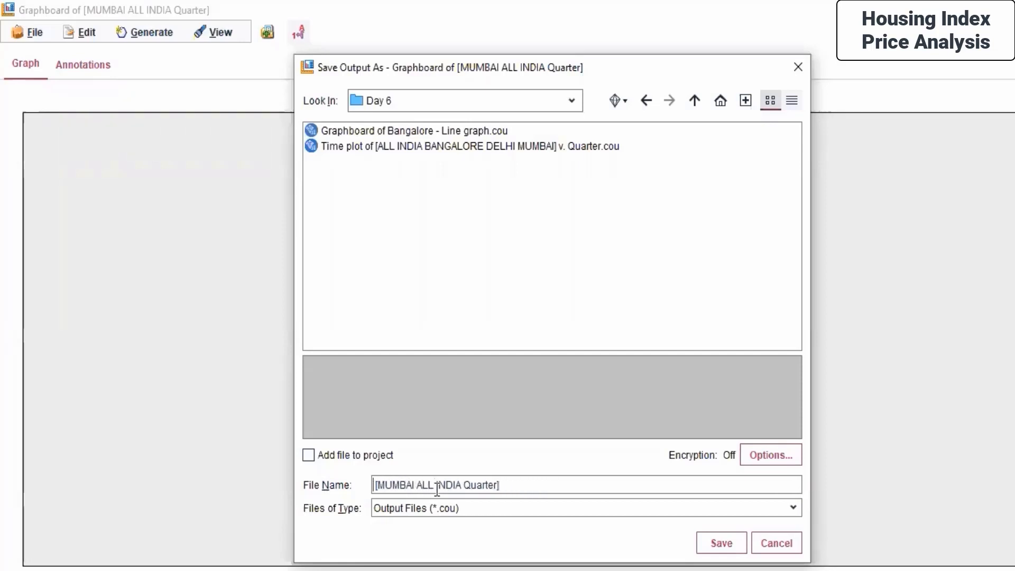
{"action": "type", "text": "Scatter"}
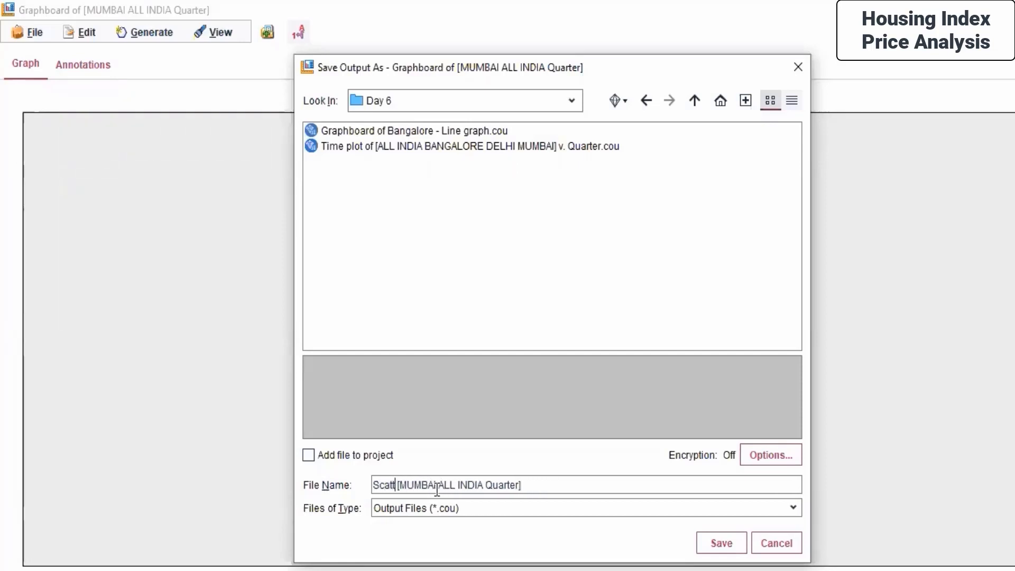
{"action": "type", "text": "plot -"}
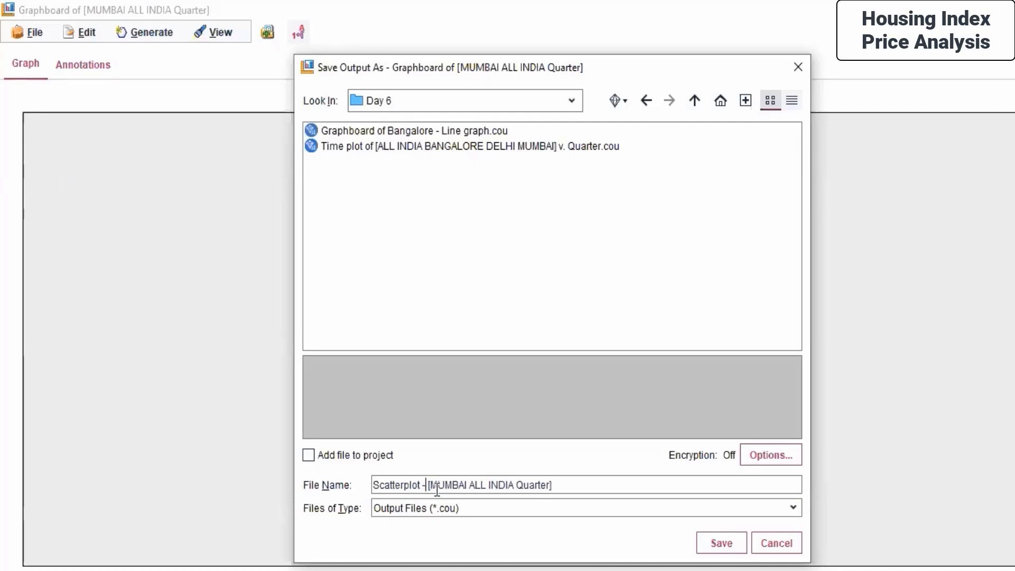
{"action": "left_click", "coordinate": [377, 484]}
{"action": "type", "text": "3D"}
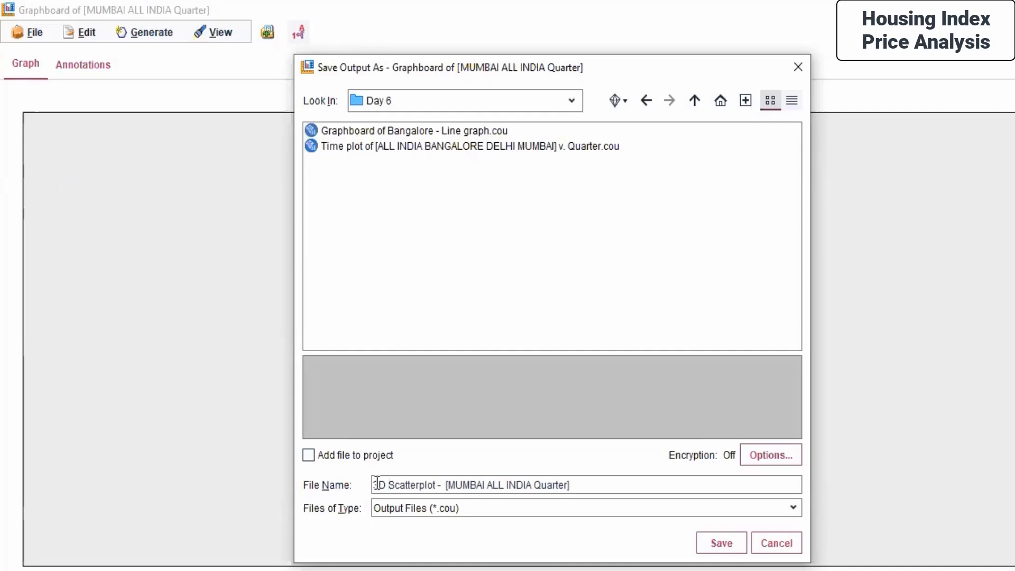
{"action": "left_click", "coordinate": [722, 547]}
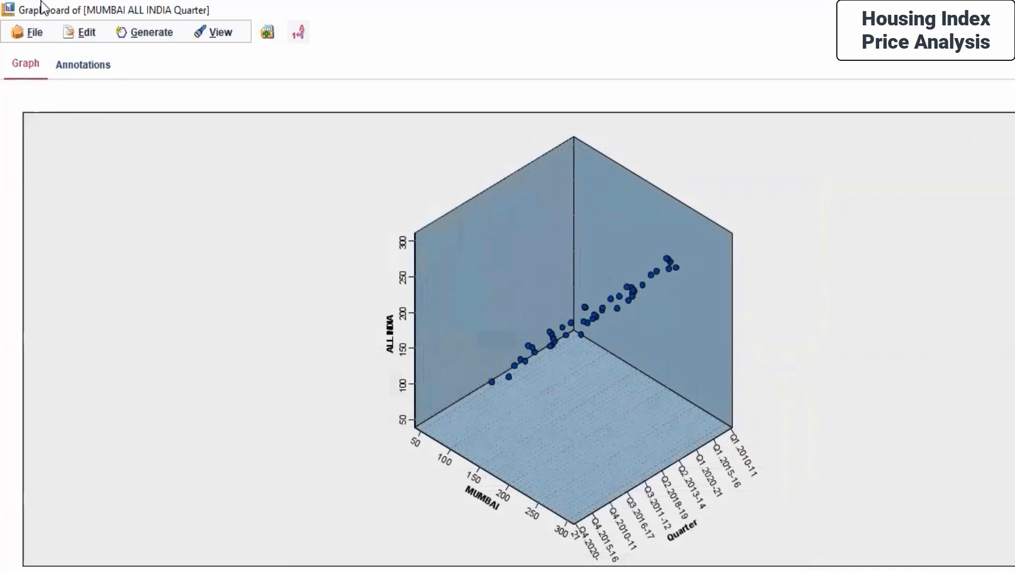
- Add a graph title and a graph footnote to the 3-D scatterplot
{"action": "left_click_drag", "start_coordinate": [161, 8], "coordinate": [376, 112]}
{"action": "left_click", "coordinate": [614, 111]}
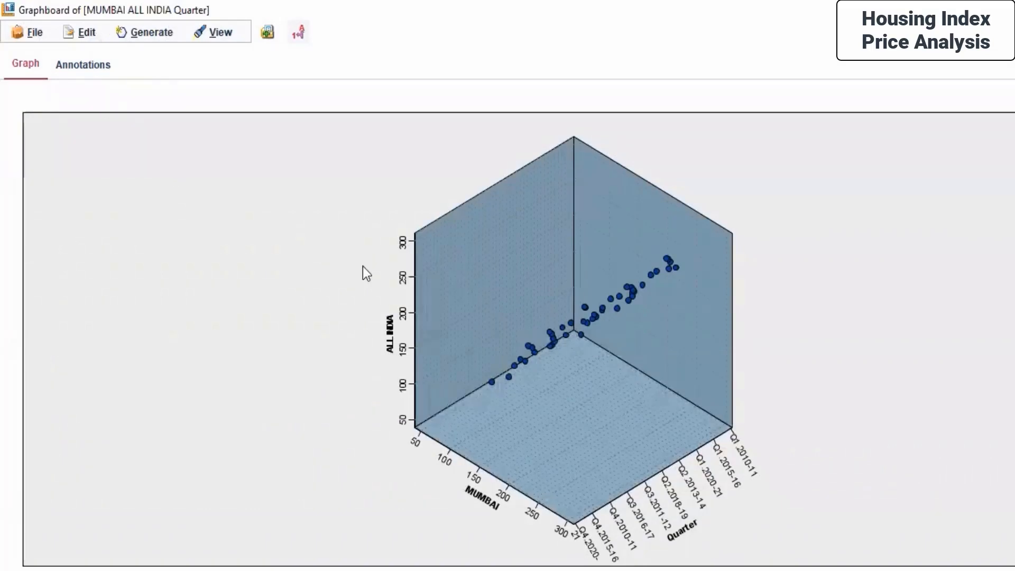
{"action": "left_click", "coordinate": [73, 33]}
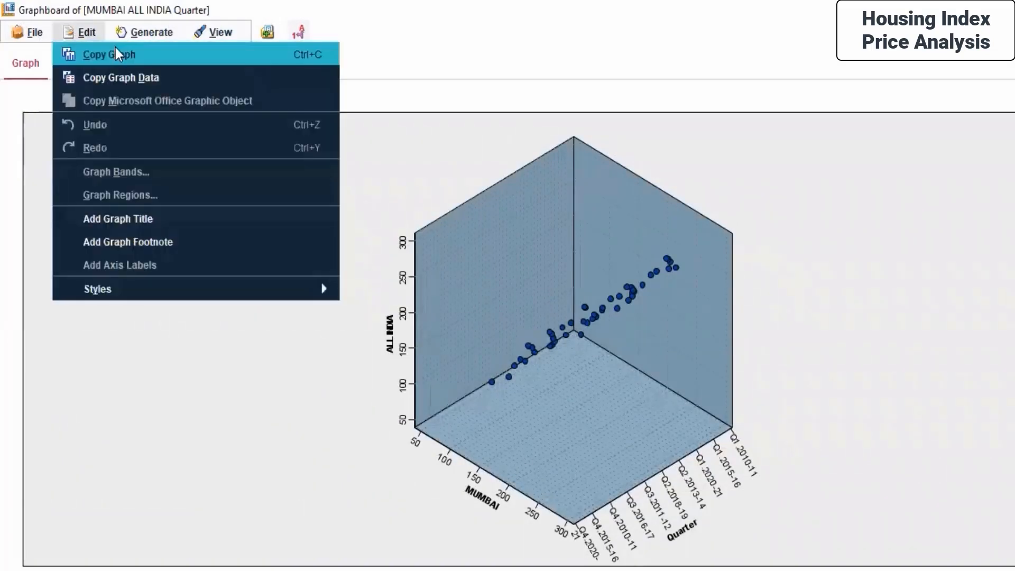
{"action": "left_click", "coordinate": [121, 218]}
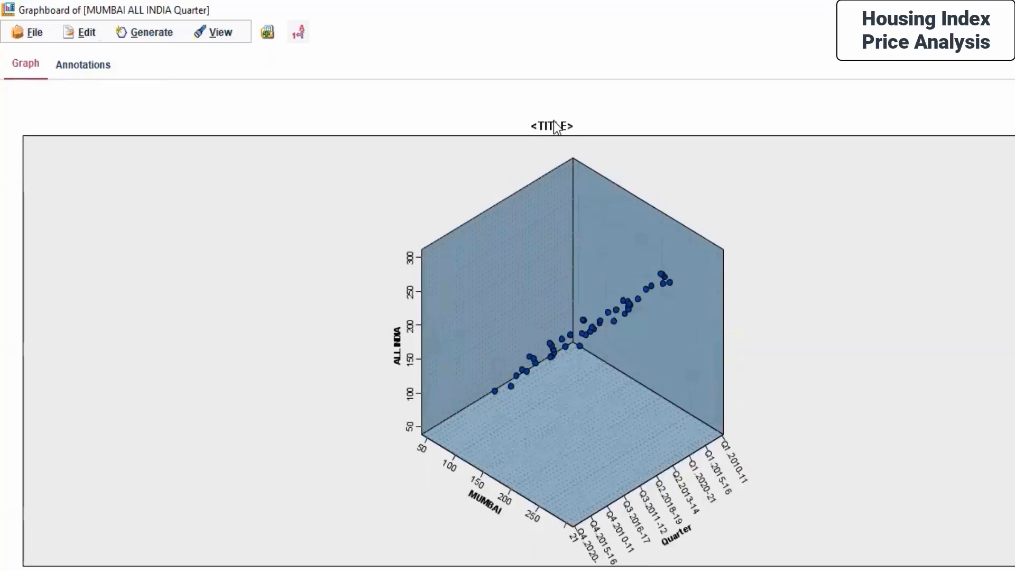
{"action": "left_click", "coordinate": [86, 34]}
{"action": "mouse_move", "coordinate": [123, 276]}
{"action": "left_click", "coordinate": [105, 245]}
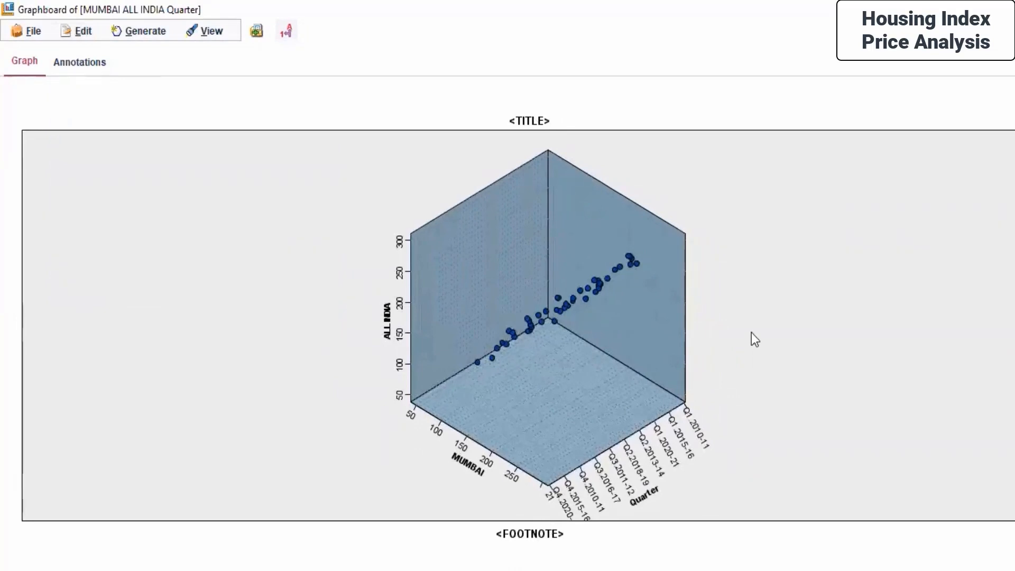
- Rotate the 3-D scatterplot, then undo the rotation and the added title and footnote
{"action": "left_click_drag", "start_coordinate": [422, 295], "coordinate": [390, 236]}
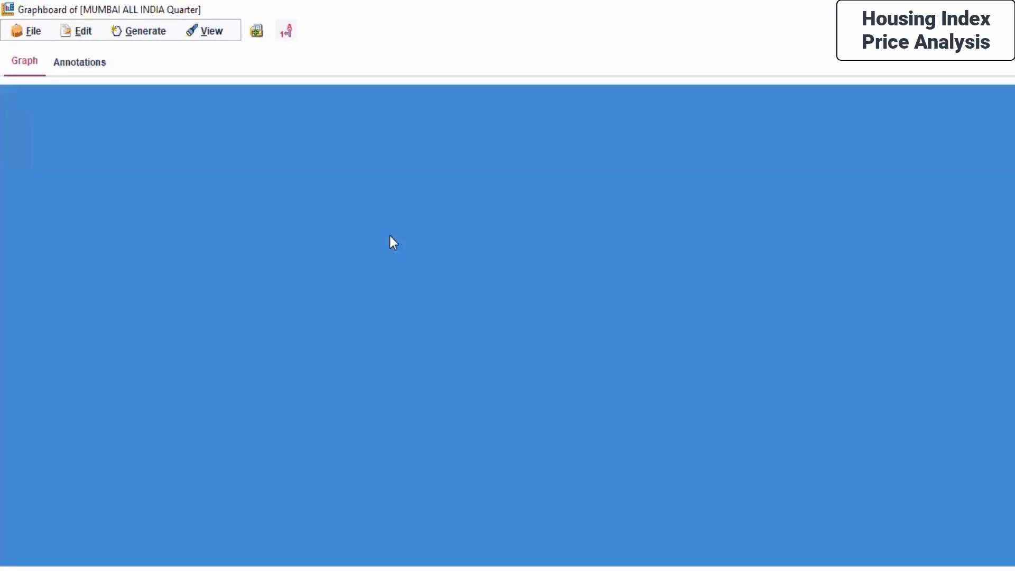
{"action": "left_click", "coordinate": [119, 27]}
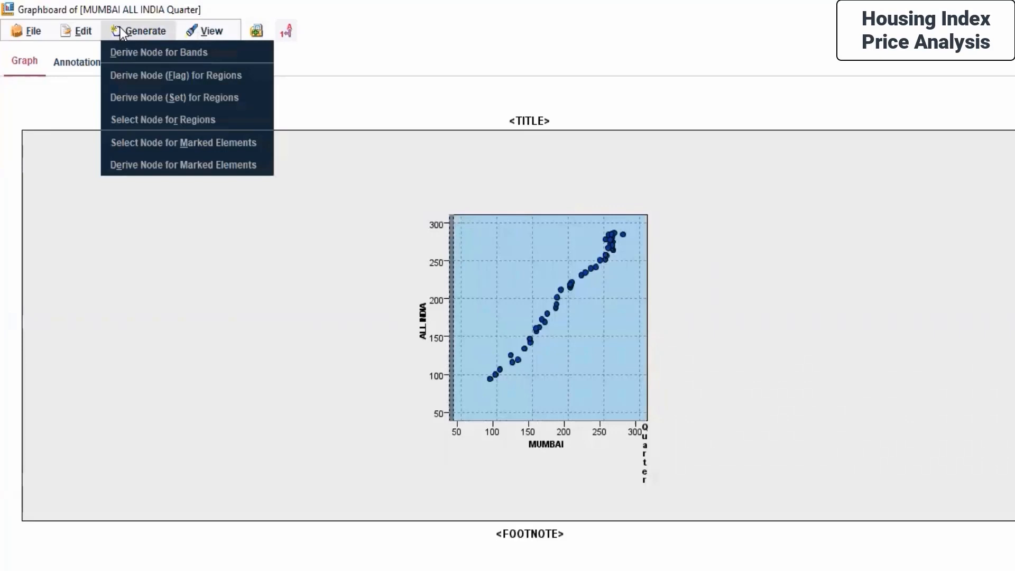
{"action": "mouse_move", "coordinate": [80, 33]}
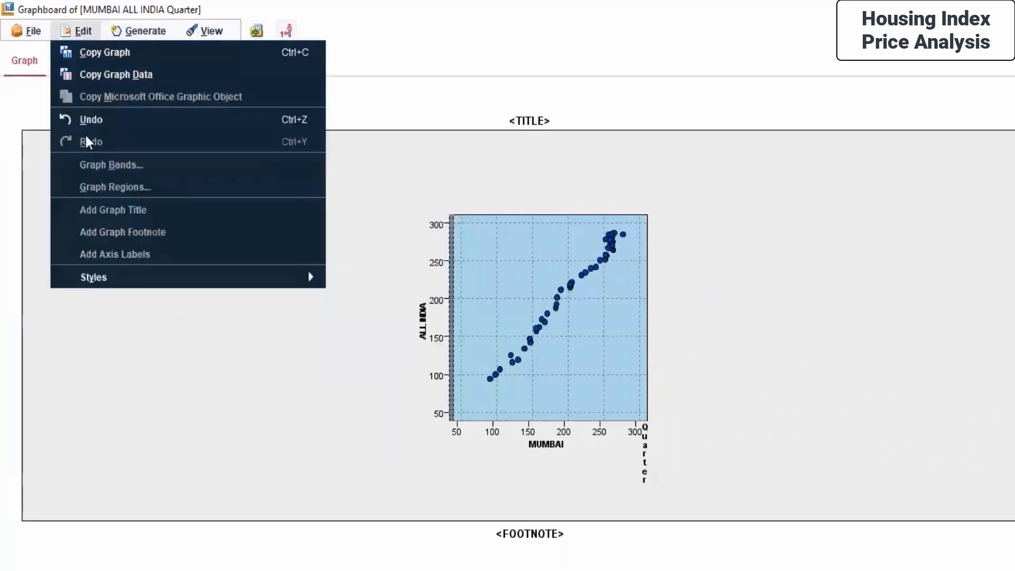
{"action": "left_click", "coordinate": [83, 118]}
{"action": "left_click", "coordinate": [88, 33]}
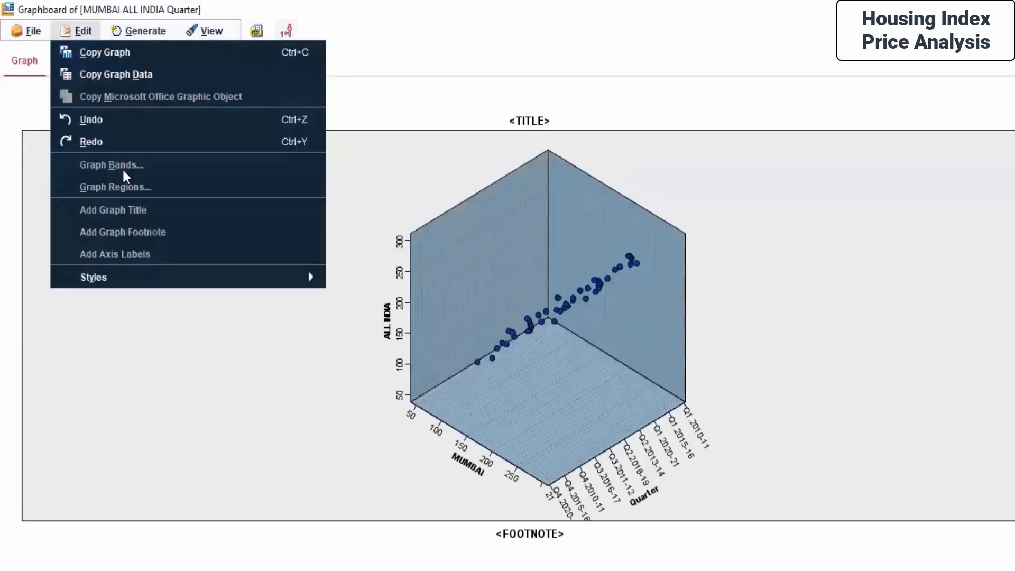
{"action": "left_click", "coordinate": [112, 121]}
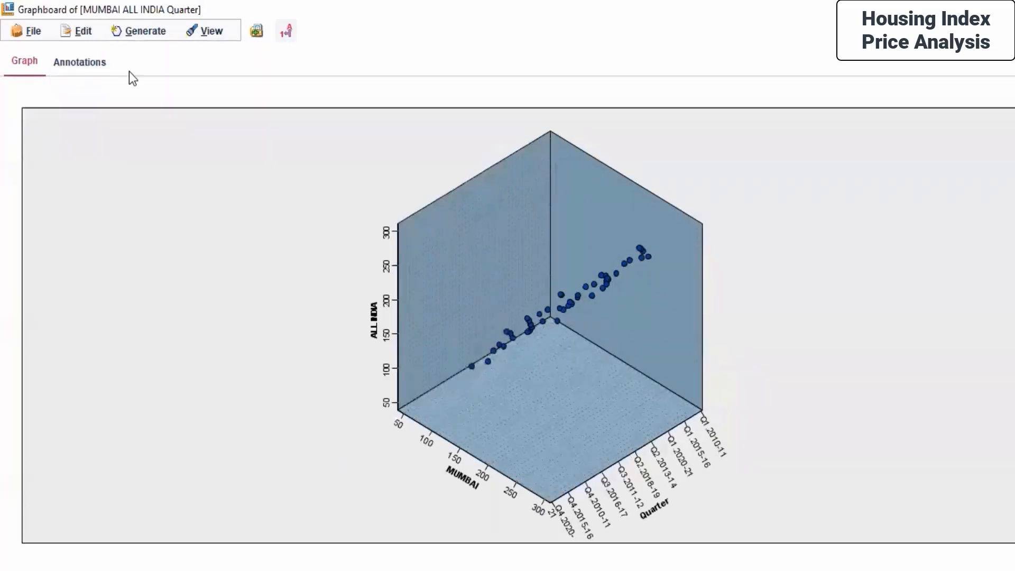
- Add a graph title to the scatterplot and undo it again
{"action": "left_click", "coordinate": [74, 31]}
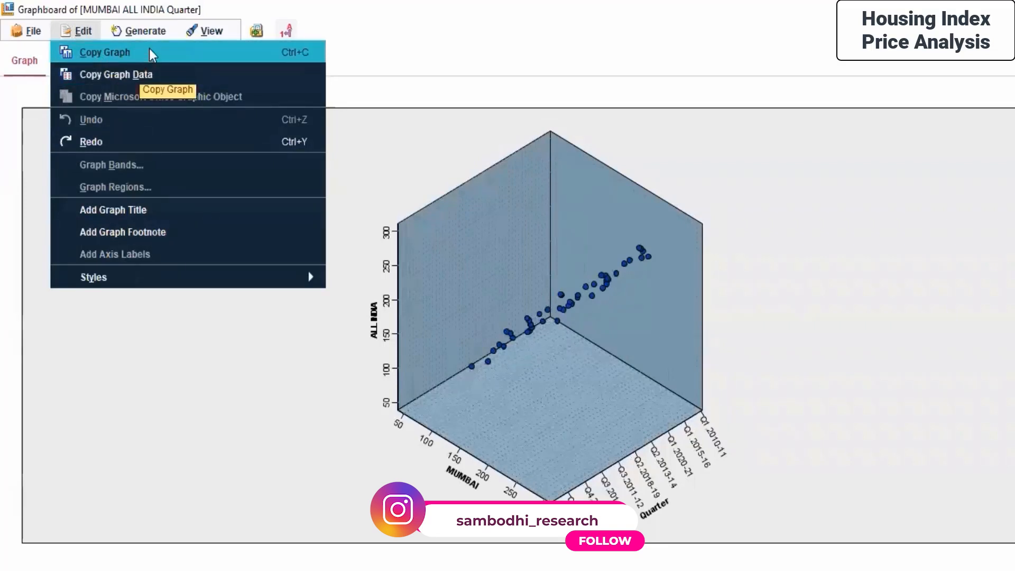
{"action": "mouse_move", "coordinate": [561, 333]}
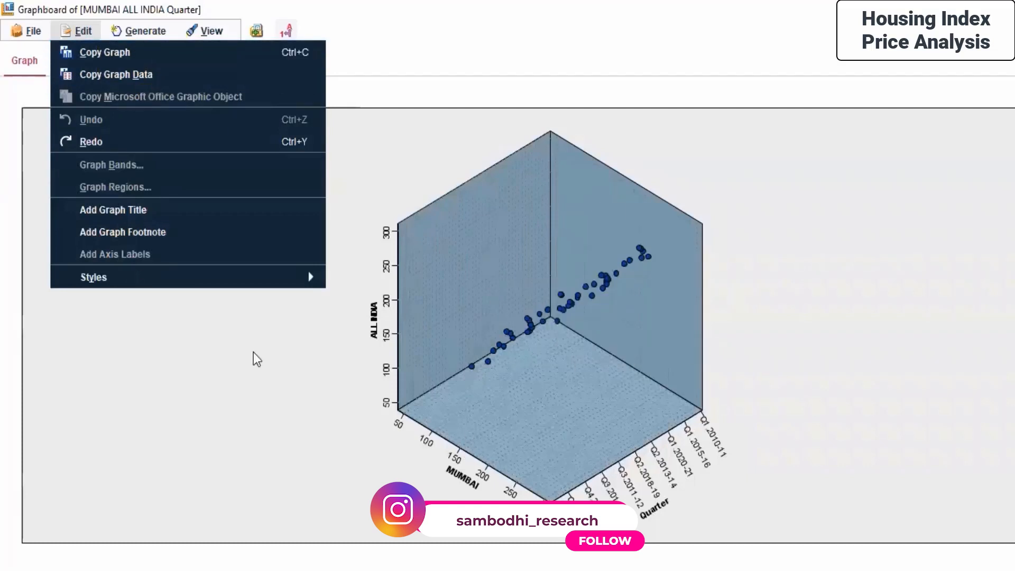
{"action": "left_click", "coordinate": [186, 214]}
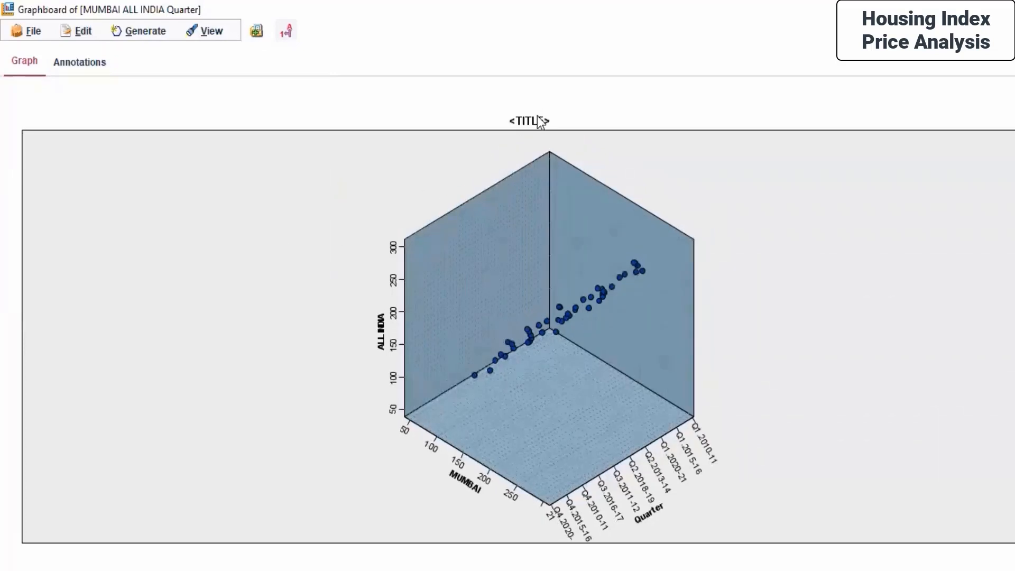
{"action": "left_click", "coordinate": [85, 31]}
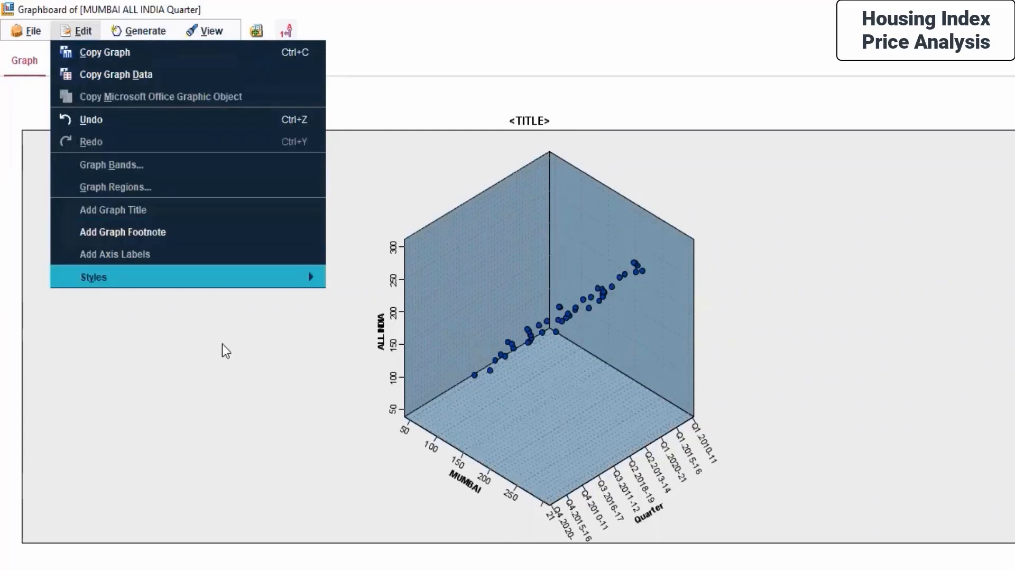
{"action": "left_click", "coordinate": [213, 350]}
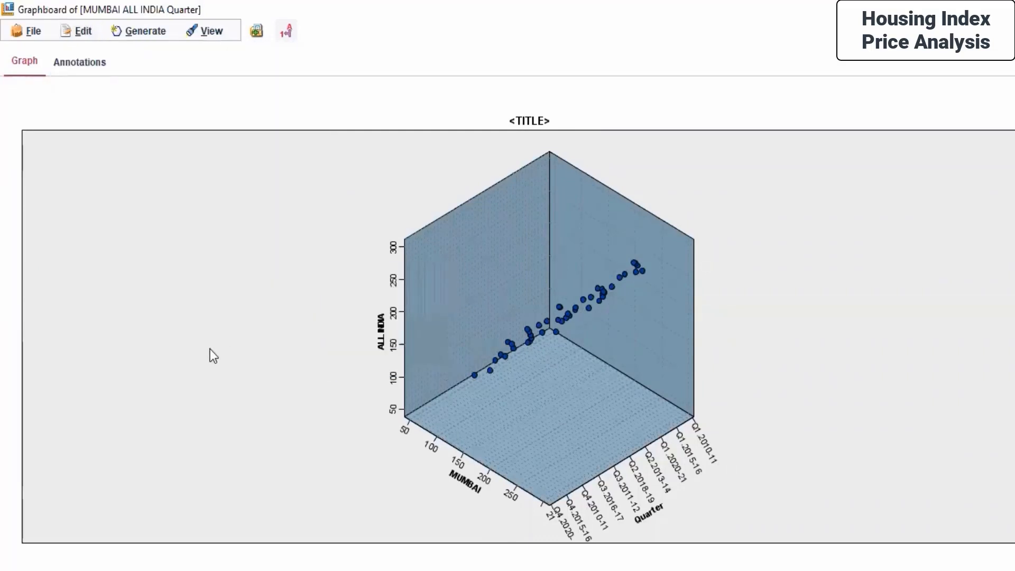
{"action": "key", "text": "ctrl+z"}
- Display the General toolbar in the graph window and try its Copy Visualization tool
{"action": "left_click", "coordinate": [143, 31]}
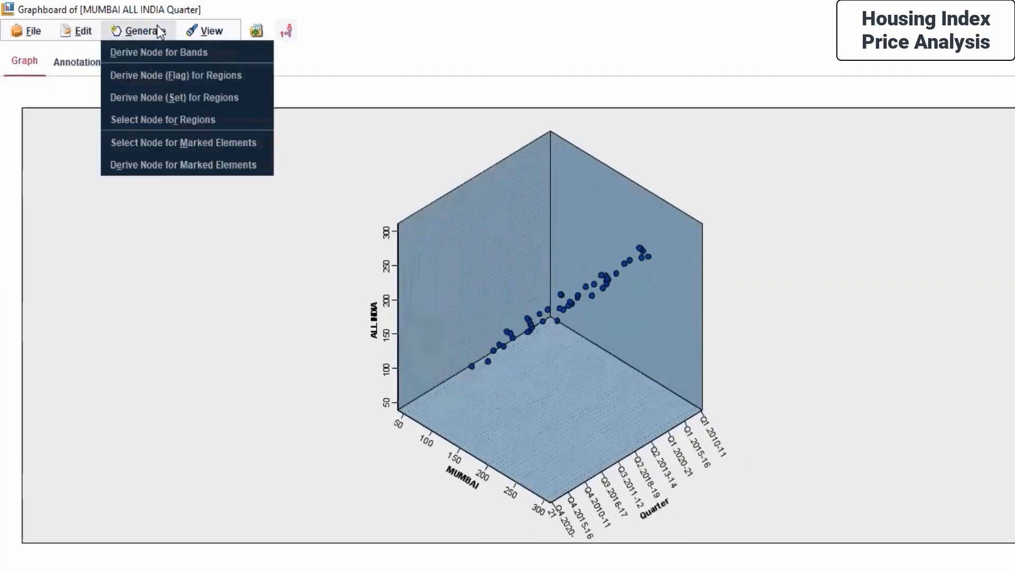
{"action": "mouse_move", "coordinate": [186, 37]}
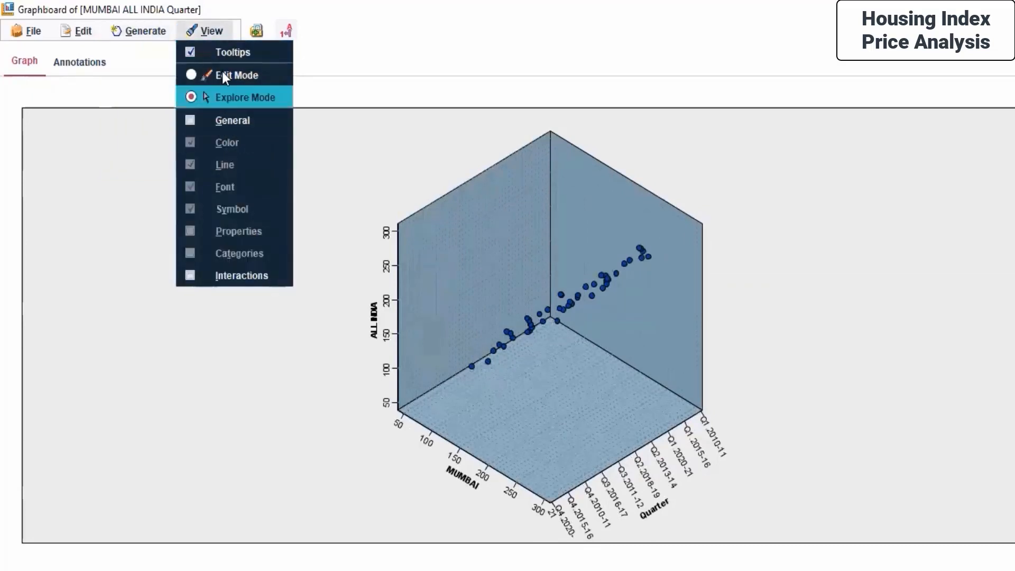
{"action": "left_click", "coordinate": [191, 121]}
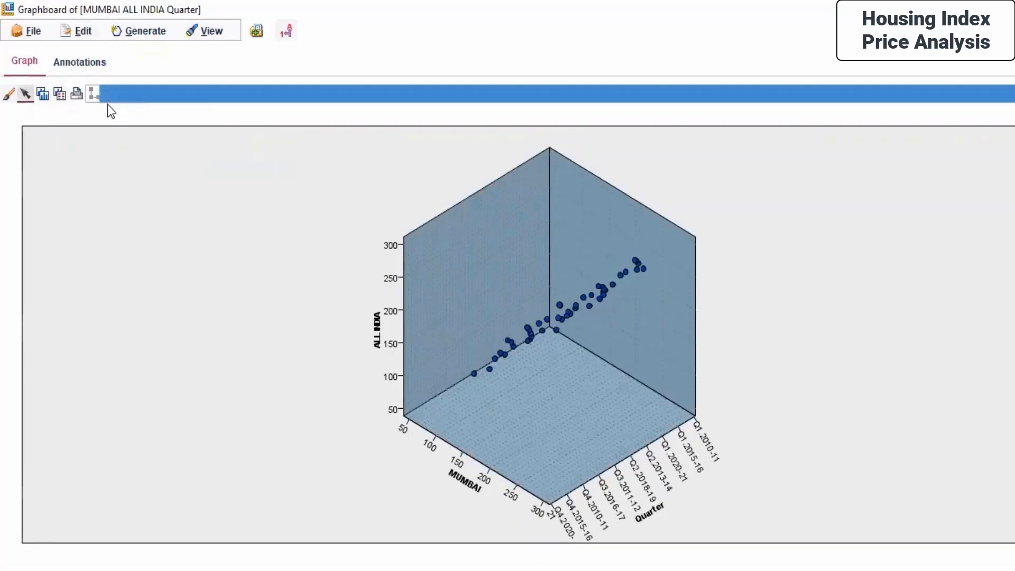
{"action": "left_click", "coordinate": [94, 95]}
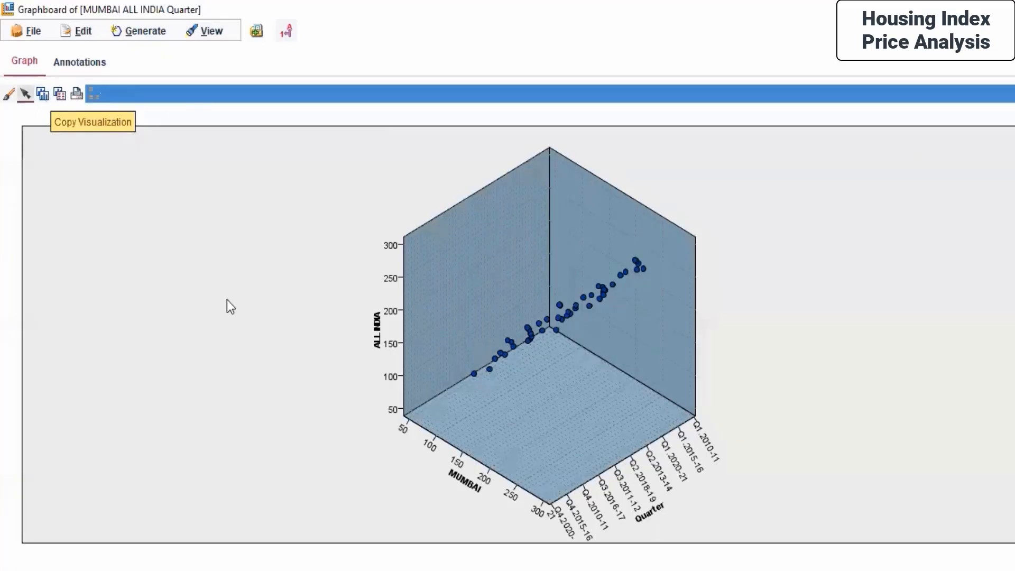
- Review the graph's annotations, close the graph window and view the Outputs list in the manager
{"action": "left_click", "coordinate": [85, 66]}
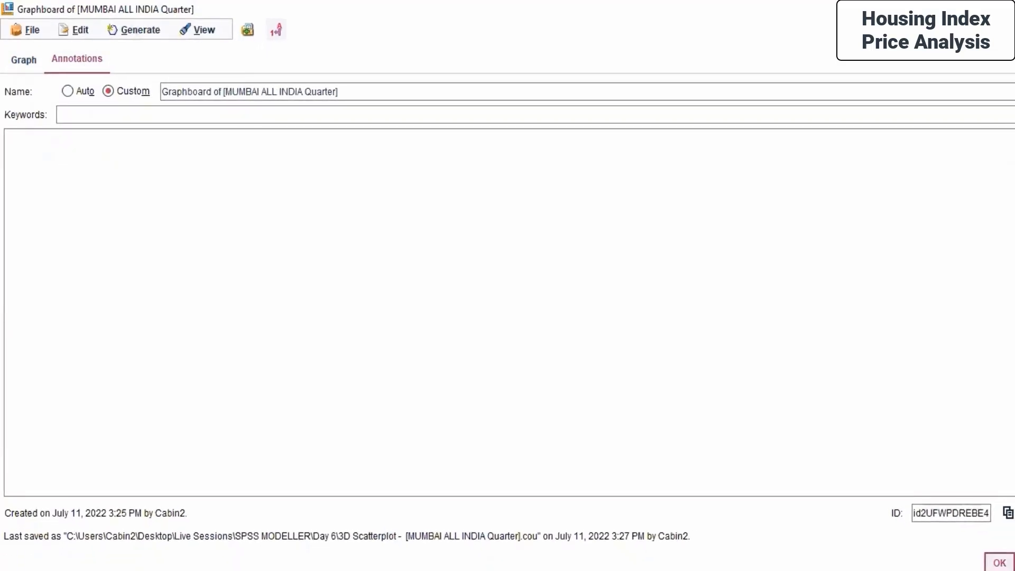
{"action": "left_click", "coordinate": [1004, 566]}
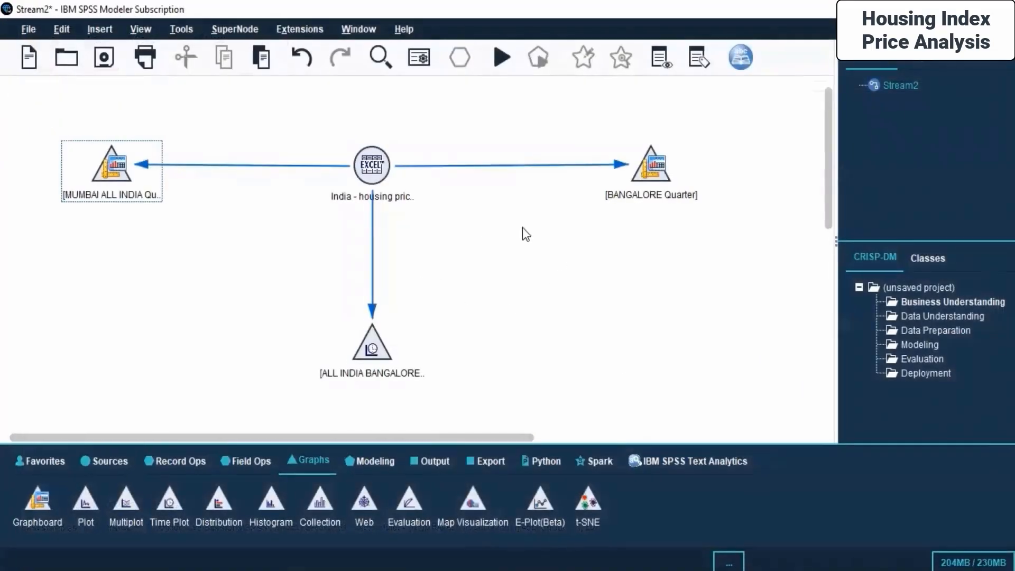
{"action": "left_click", "coordinate": [918, 61]}
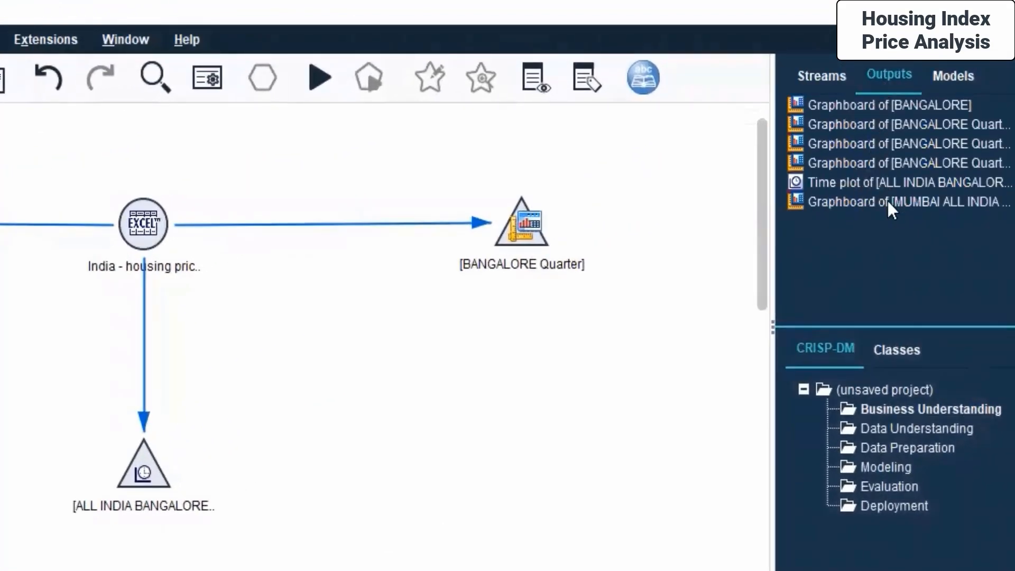
{"action": "left_click", "coordinate": [939, 82]}
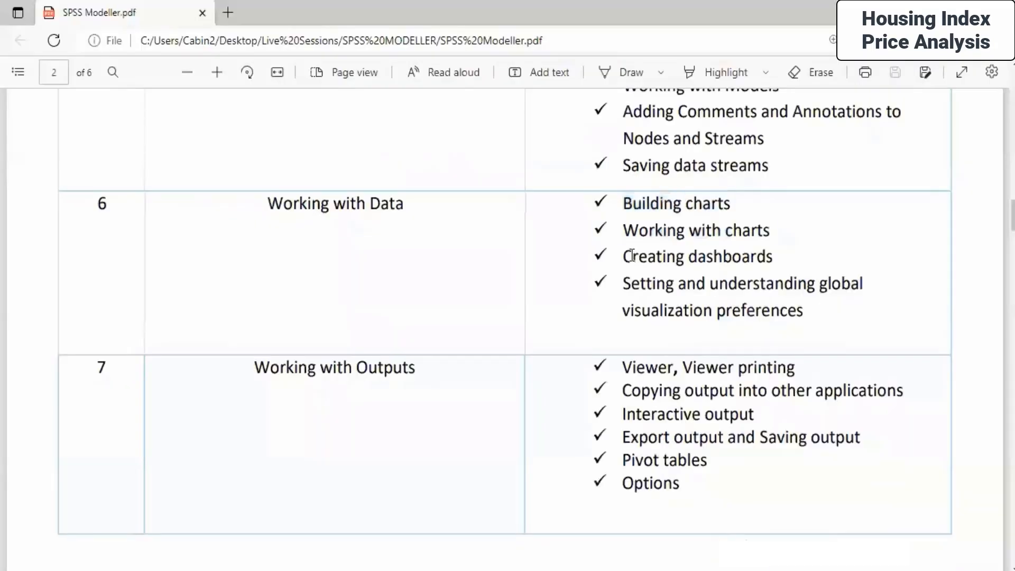
- Switch to the SPSS Modeller.pdf syllabus, read the Working with Data topics, and return to the modeler
{"action": "left_click_drag", "start_coordinate": [623, 256], "coordinate": [807, 319]}
{"action": "left_click", "coordinate": [663, 308]}
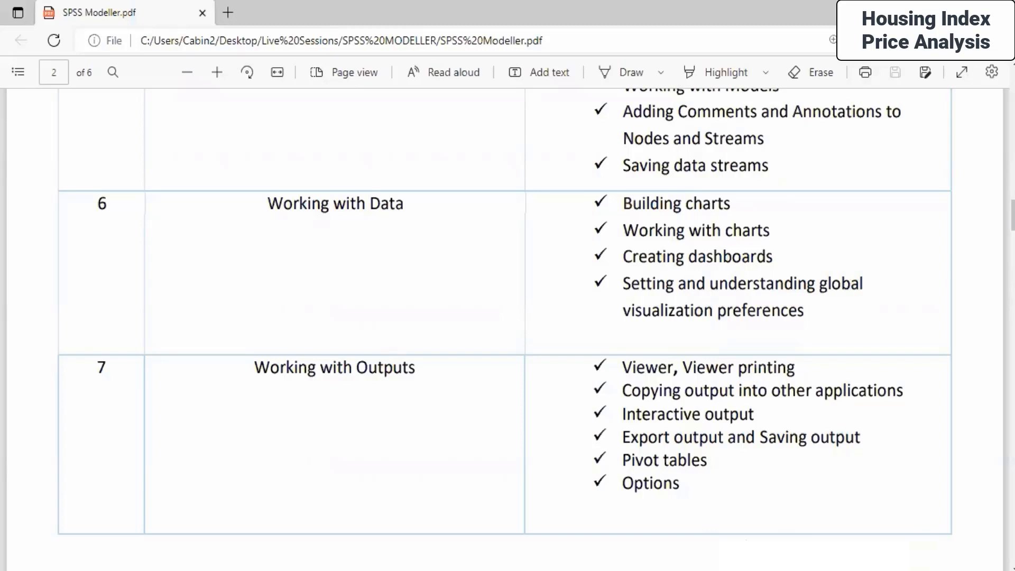
{"action": "key", "text": "alt+Tab"}
- Open the Excel source node's settings, review its Filter and Annotations tabs, and cancel the dialog
{"action": "left_click", "coordinate": [376, 165]}
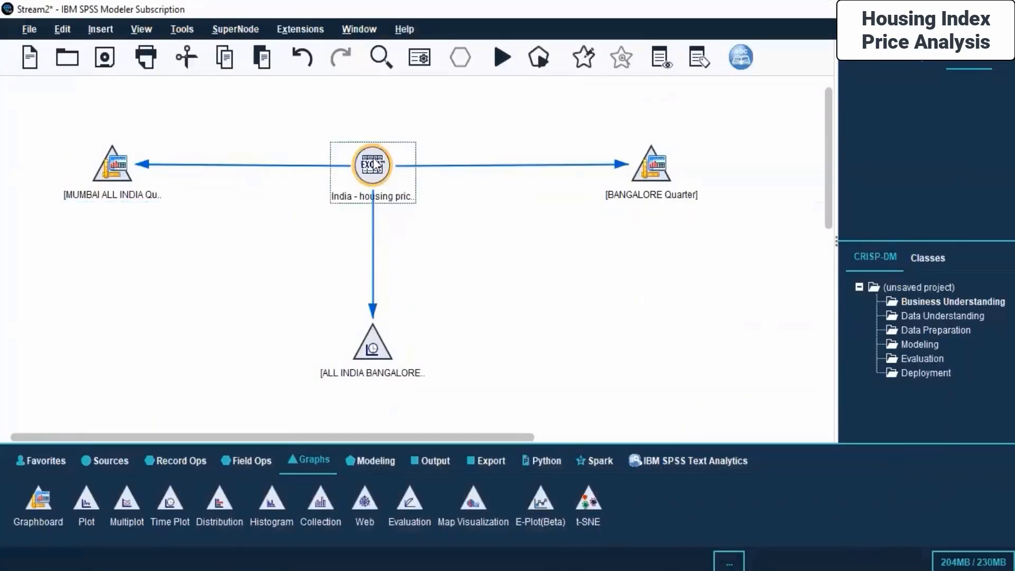
{"action": "right_click", "coordinate": [376, 165]}
{"action": "left_click", "coordinate": [410, 170]}
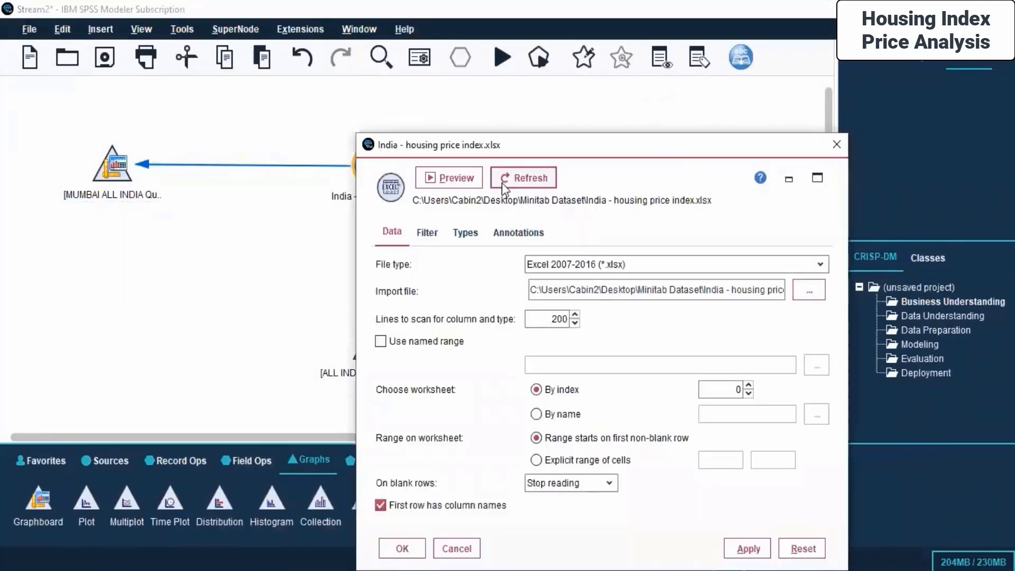
{"action": "left_click", "coordinate": [427, 233]}
{"action": "left_click", "coordinate": [518, 231]}
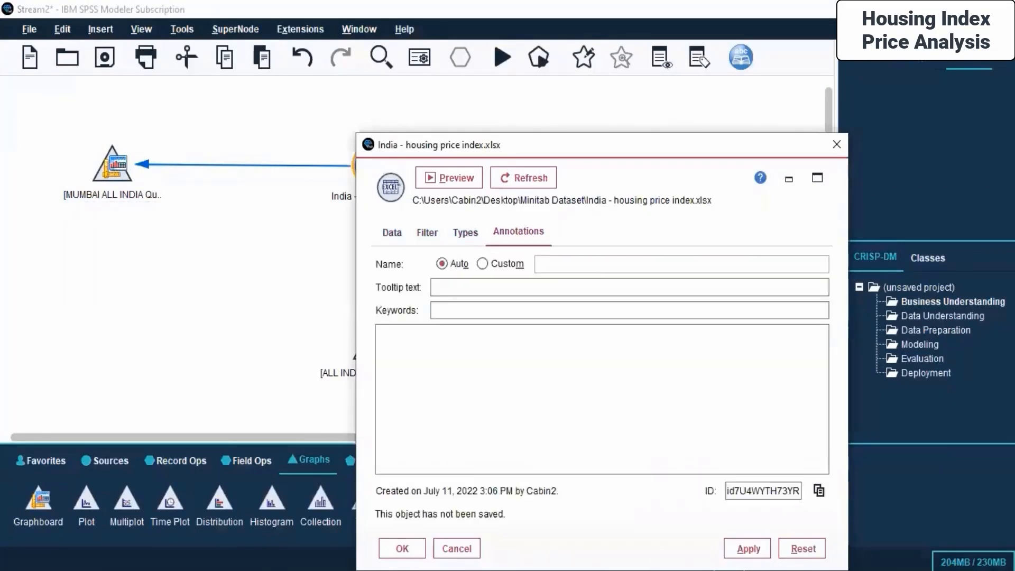
{"action": "left_click", "coordinate": [456, 548]}
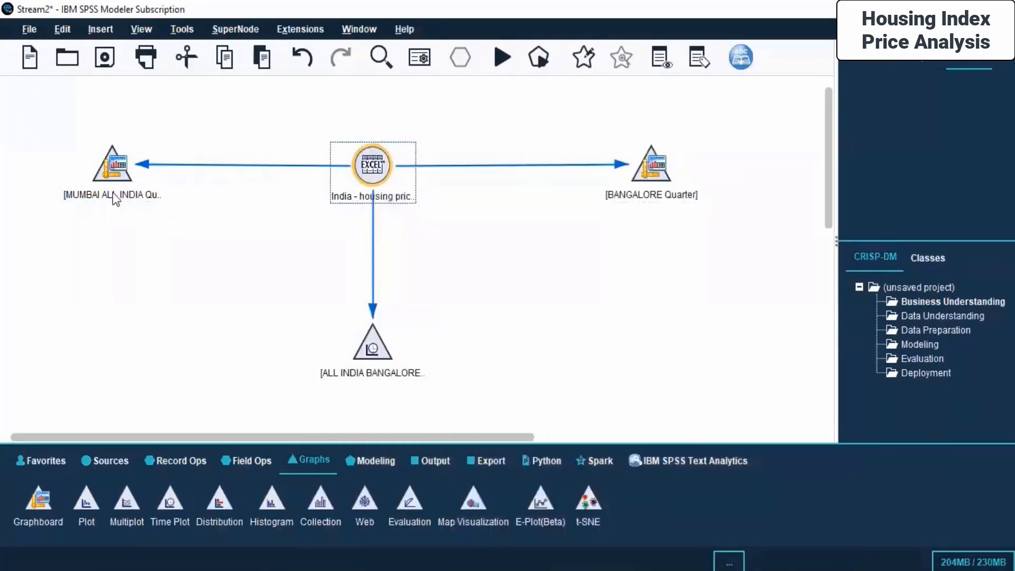
- Open the ALL INDIA BANGALORE DELHI MUMBAI time plot node's settings, review them, and close with OK
{"action": "right_click", "coordinate": [360, 348]}
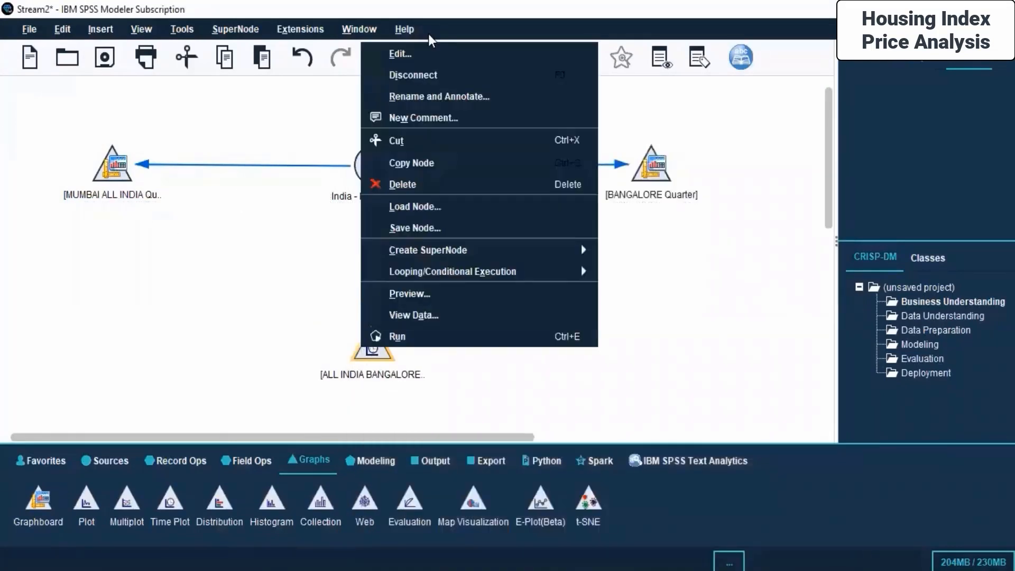
{"action": "left_click", "coordinate": [401, 53]}
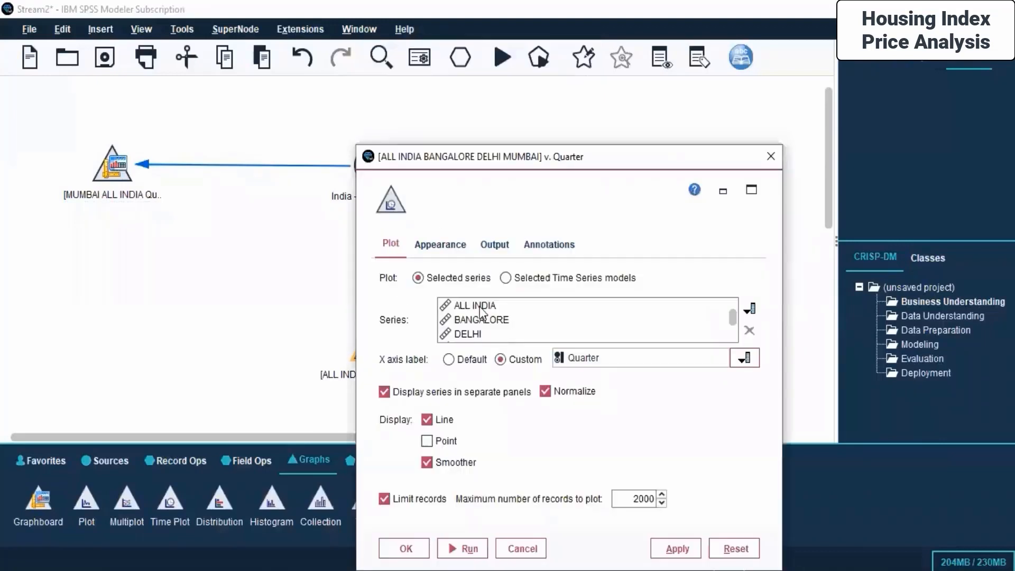
{"action": "left_click", "coordinate": [396, 549]}
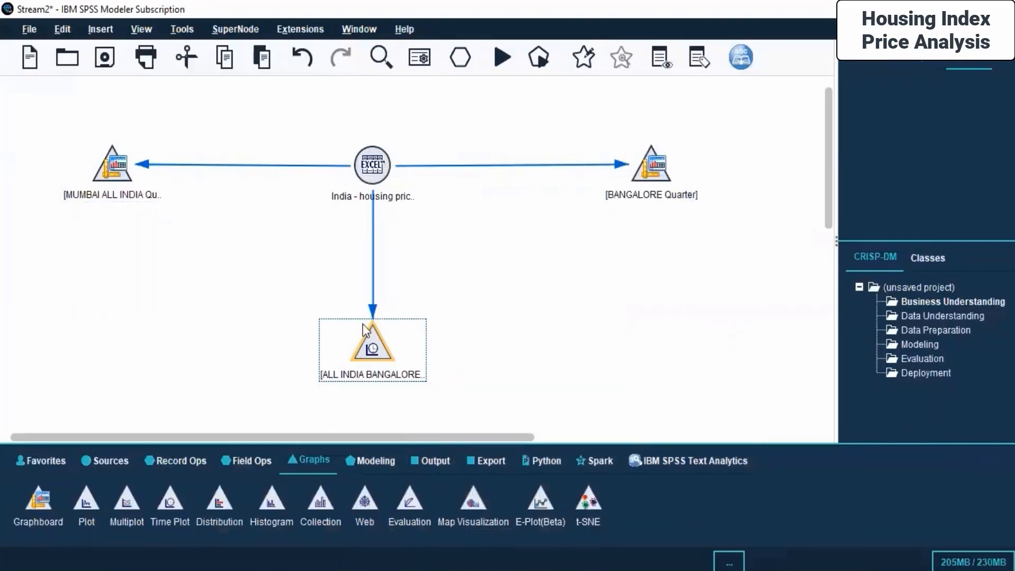
- Save the current stream as "Housing index analysis" in the Day 6 folder
{"action": "left_click", "coordinate": [877, 66]}
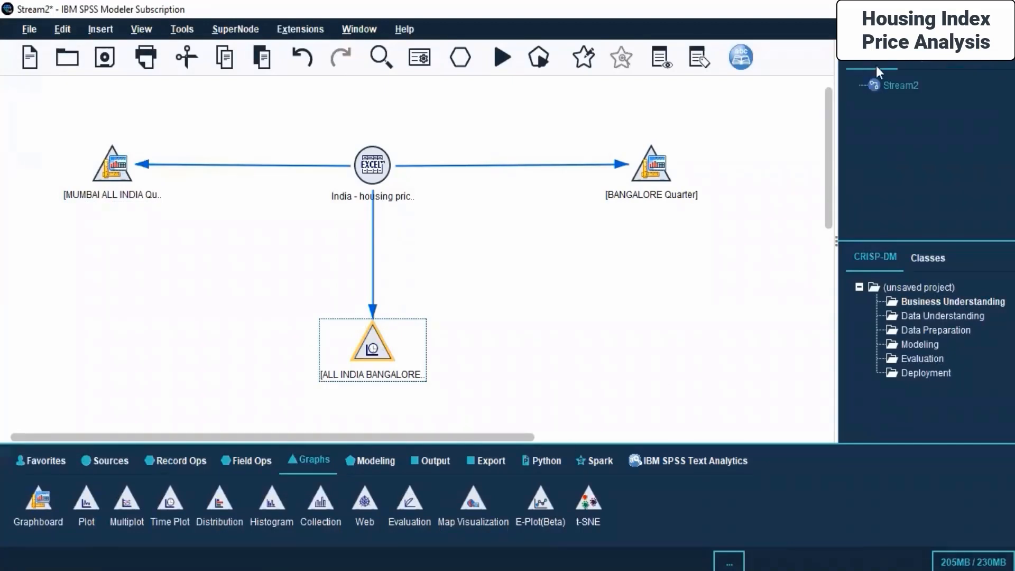
{"action": "right_click", "coordinate": [905, 83]}
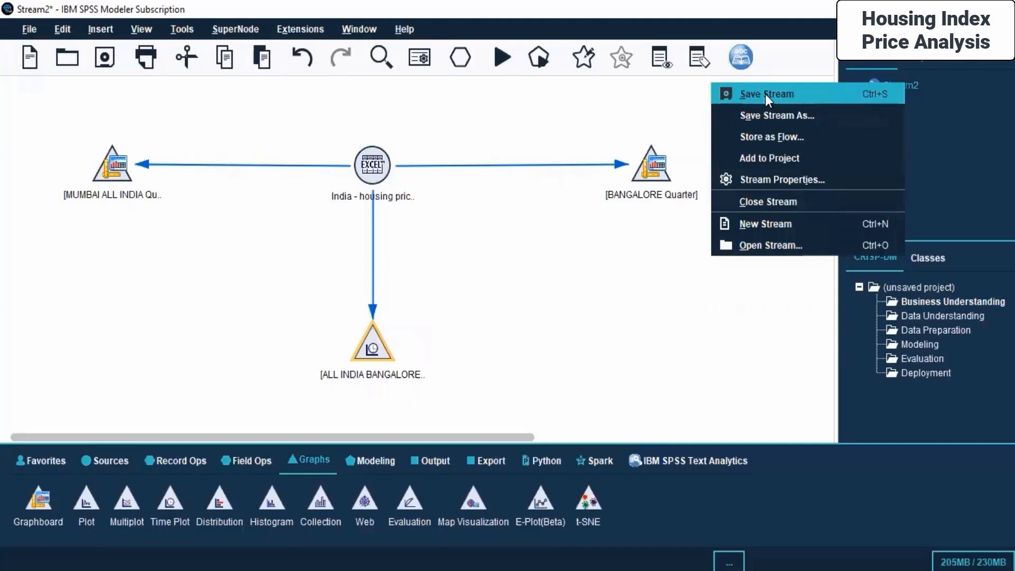
{"action": "left_click", "coordinate": [770, 115]}
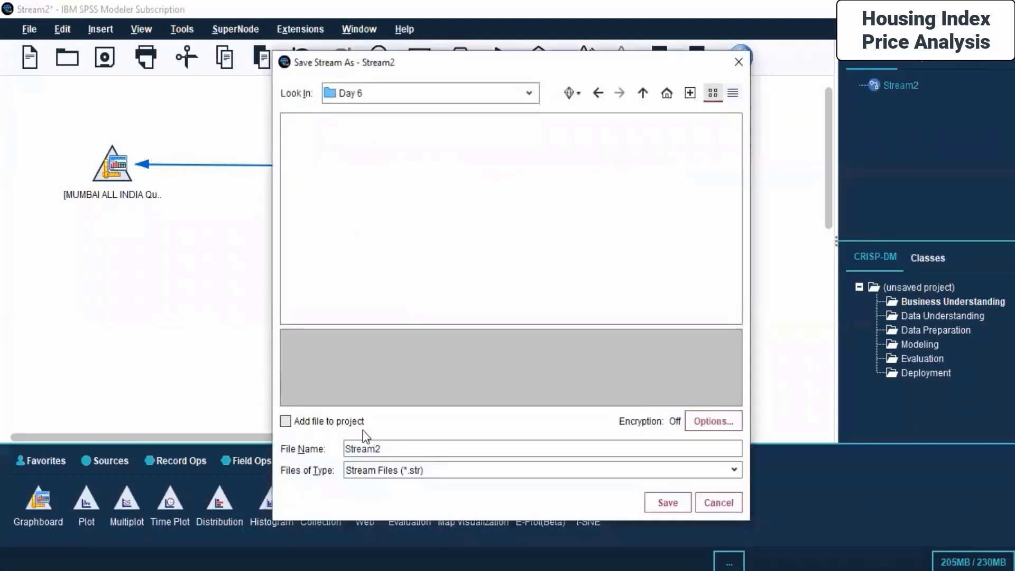
{"action": "double_click", "coordinate": [400, 450]}
{"action": "type", "text": "Housing index"}
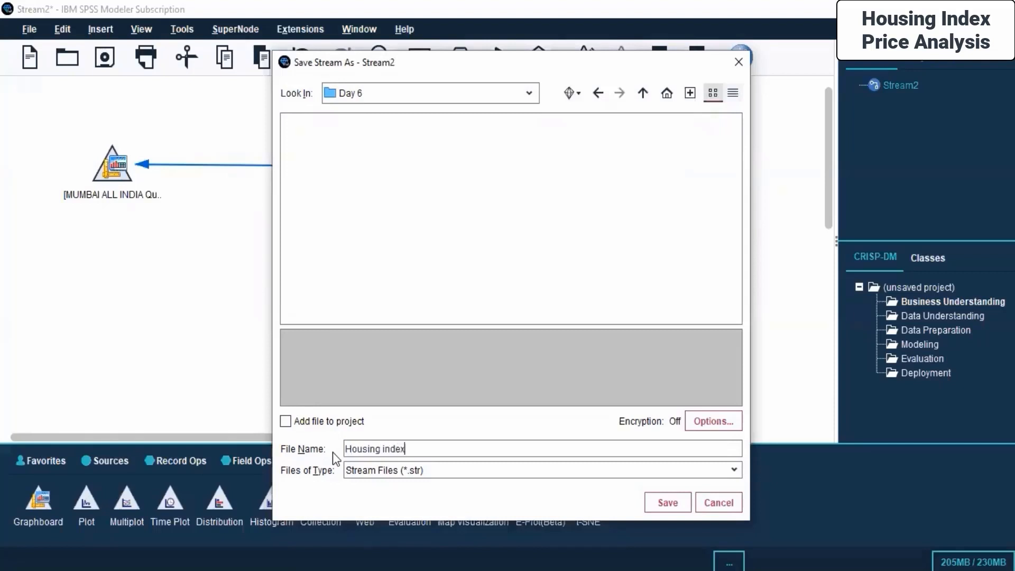
{"action": "type", "text": " analysis"}
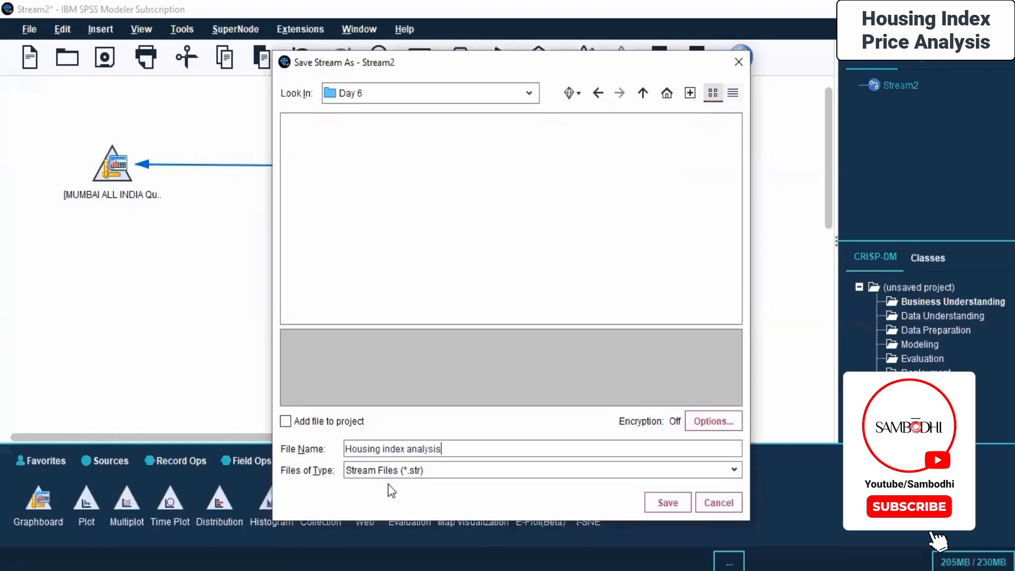
{"action": "left_click", "coordinate": [683, 505]}
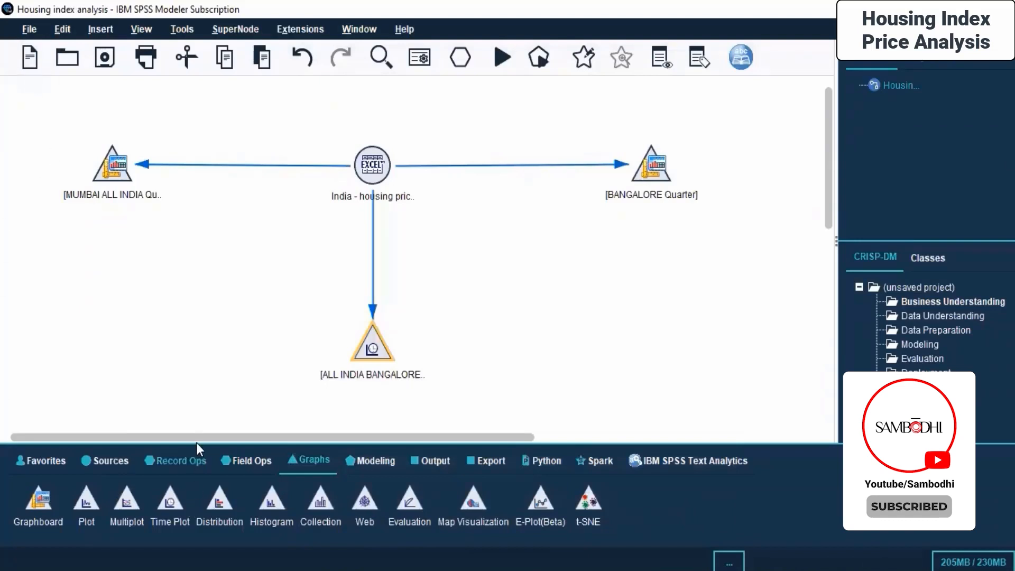
- Create a new stream and add an Excel source node to its canvas
{"action": "left_click", "coordinate": [32, 61]}
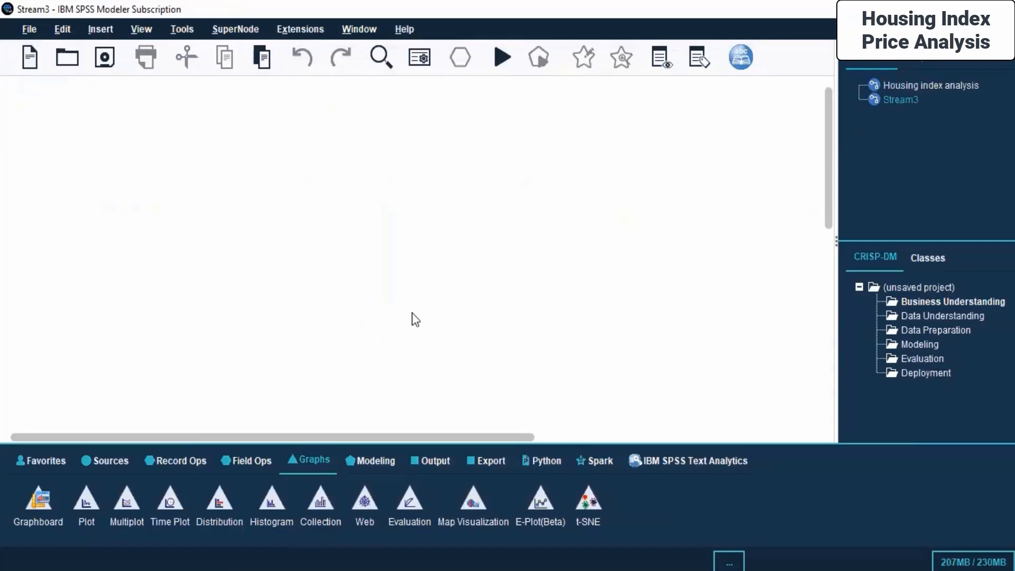
{"action": "left_click", "coordinate": [104, 461]}
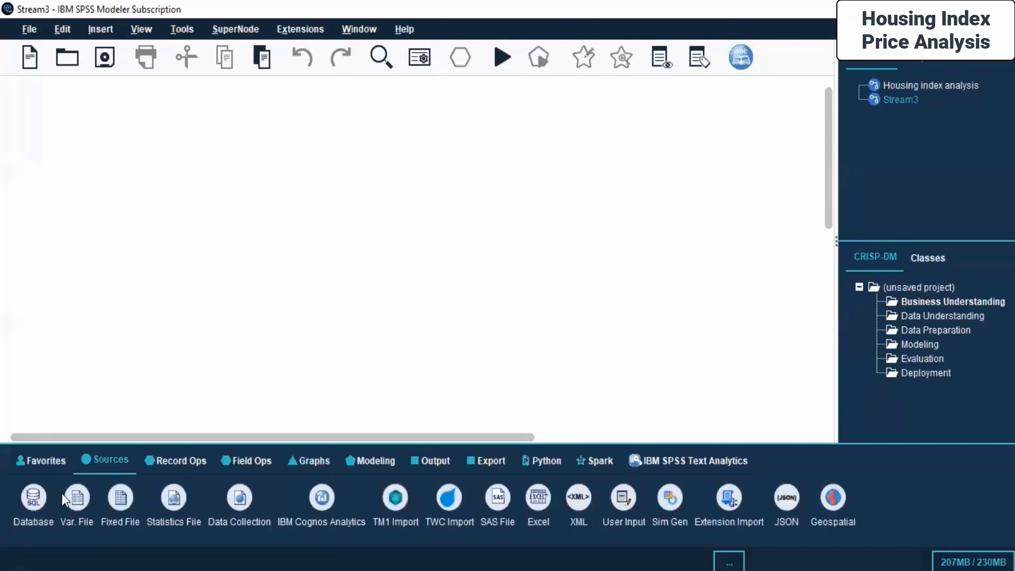
{"action": "double_click", "coordinate": [535, 506]}
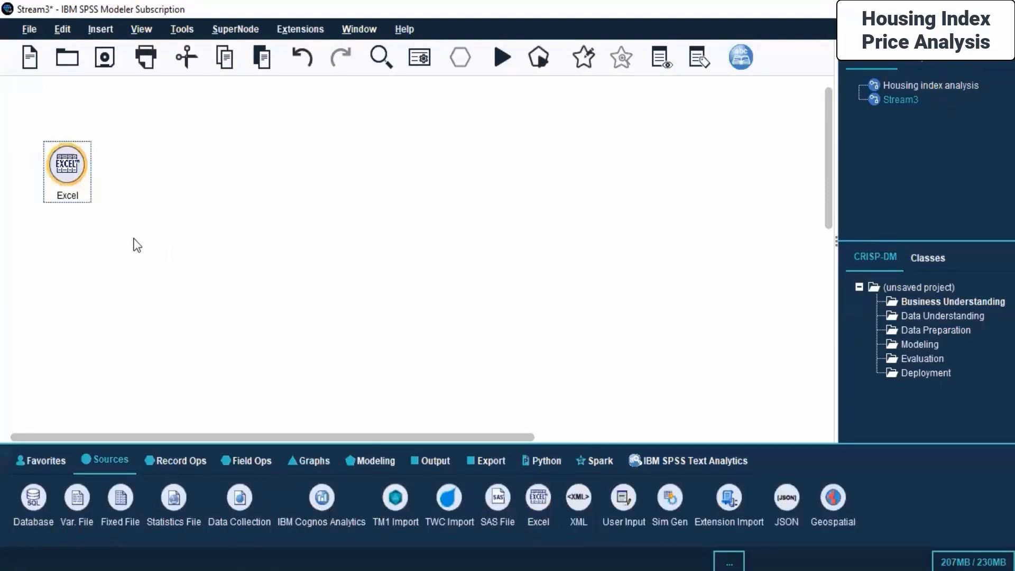
- Set the Excel node to import Pistachio_28_Features_Dataset.xlsx from Minitab Dataset > Pistachio_Image_Dataset > Pistachio_28_Features_Dataset
{"action": "right_click", "coordinate": [55, 177]}
{"action": "left_click", "coordinate": [132, 182]}
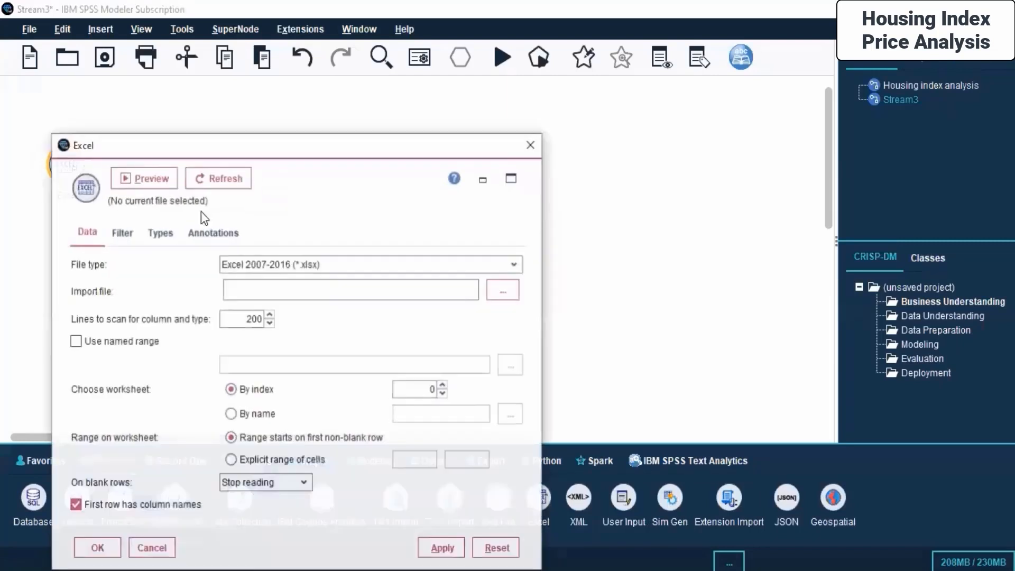
{"action": "left_click", "coordinate": [535, 249]}
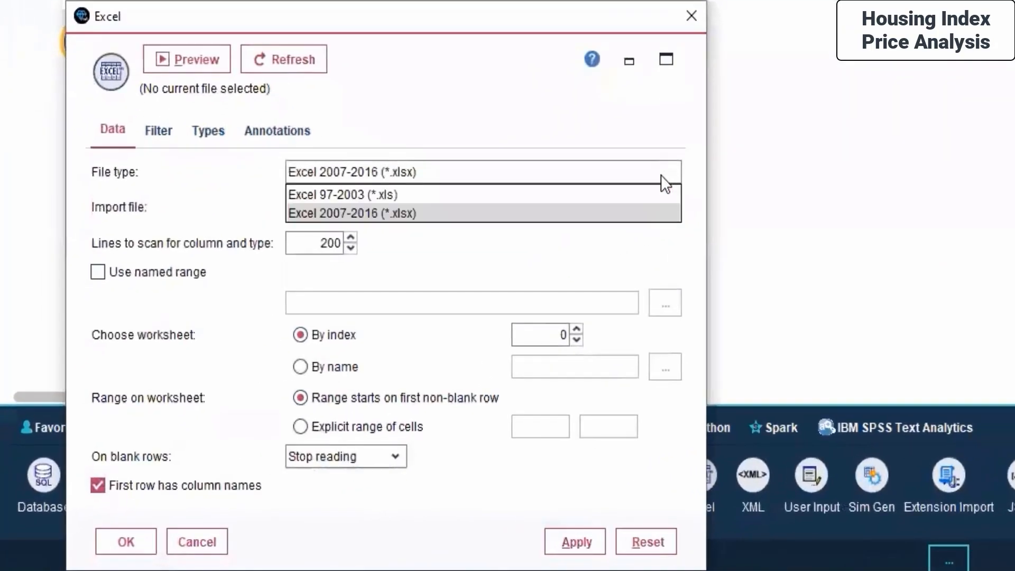
{"action": "left_click", "coordinate": [481, 211]}
{"action": "left_click", "coordinate": [650, 205]}
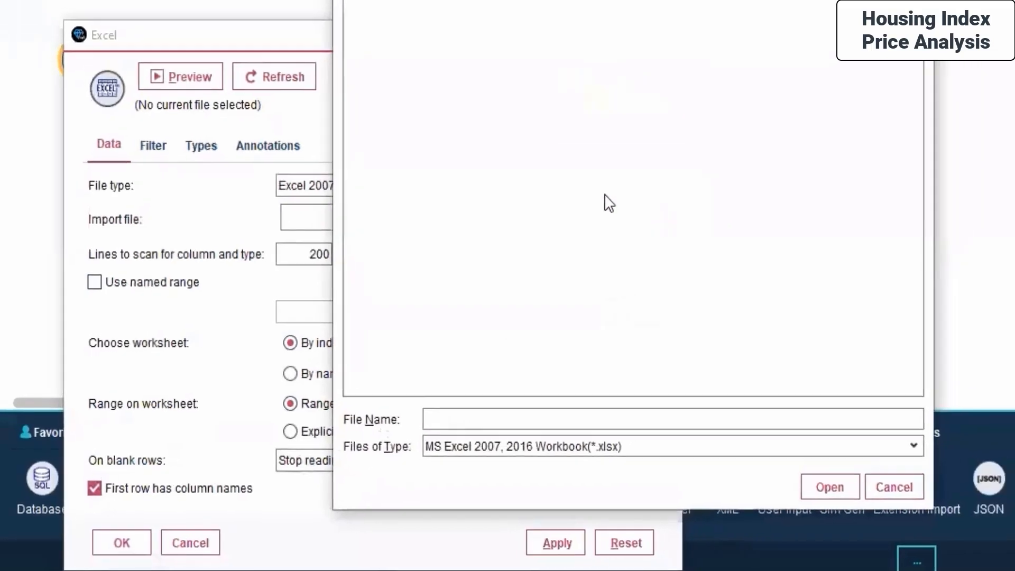
{"action": "left_click", "coordinate": [574, 46]}
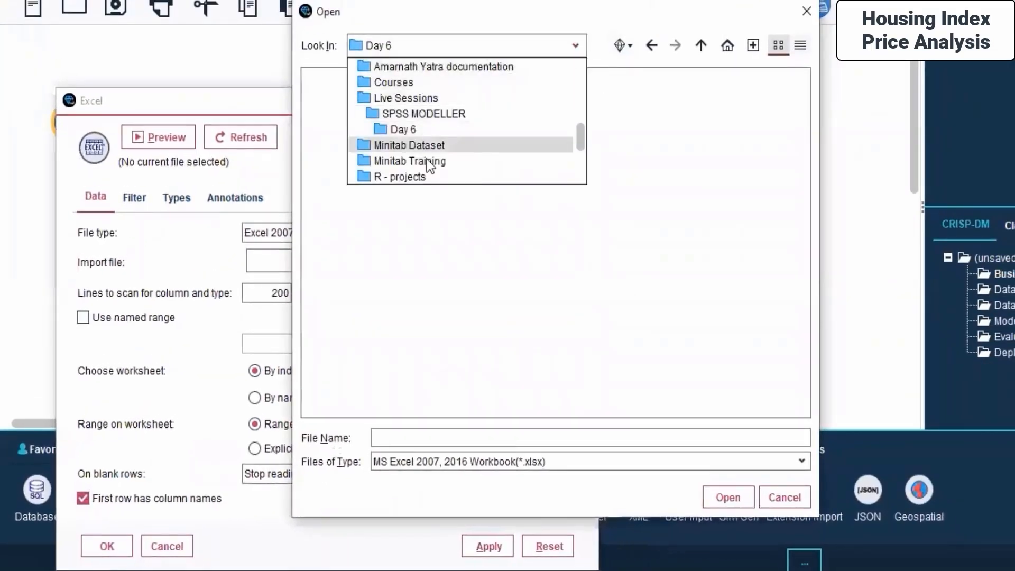
{"action": "left_click", "coordinate": [439, 144]}
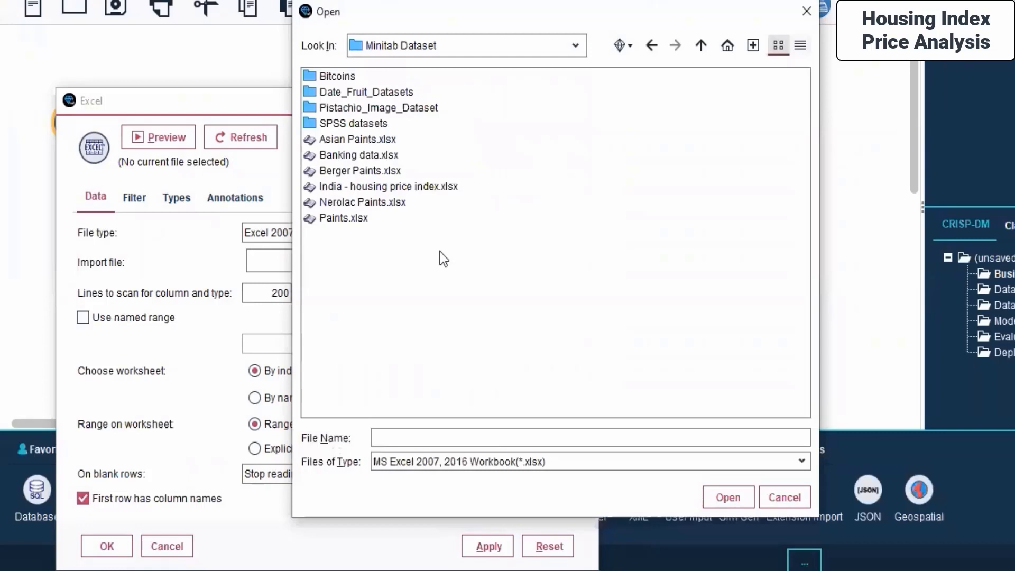
{"action": "left_click_drag", "start_coordinate": [481, 13], "coordinate": [506, 96]}
{"action": "double_click", "coordinate": [517, 114]}
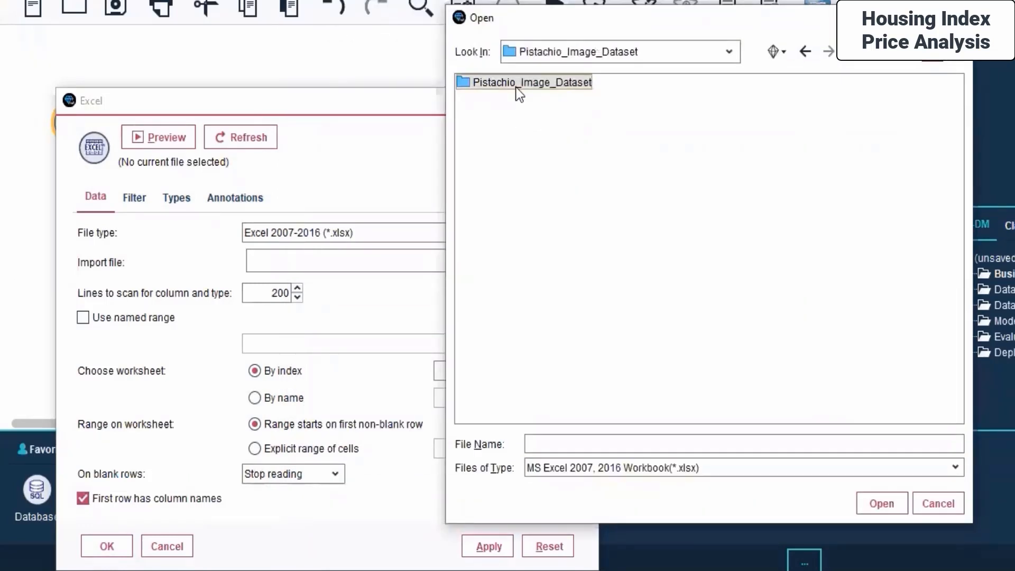
{"action": "double_click", "coordinate": [514, 98]}
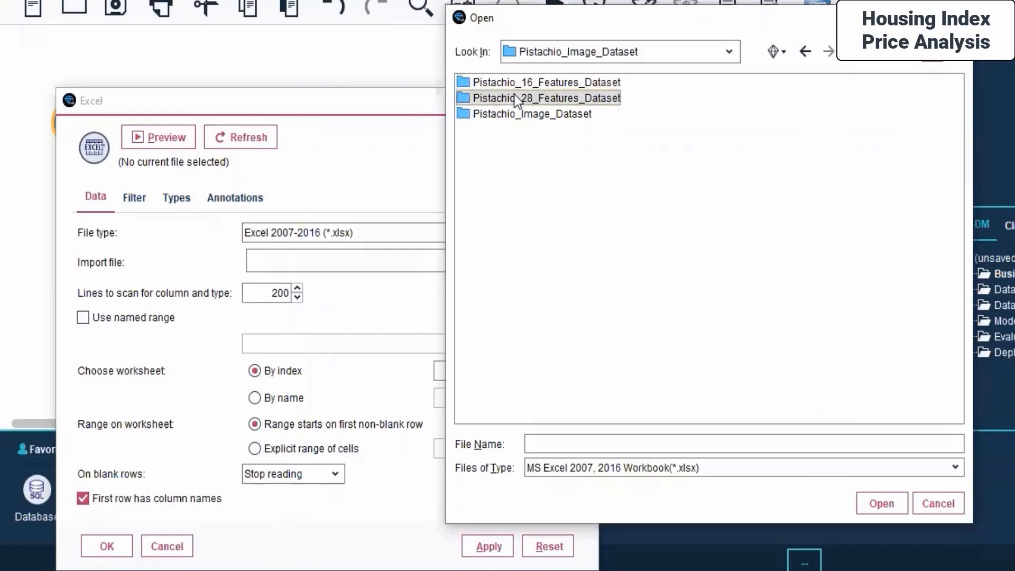
{"action": "left_click", "coordinate": [555, 83]}
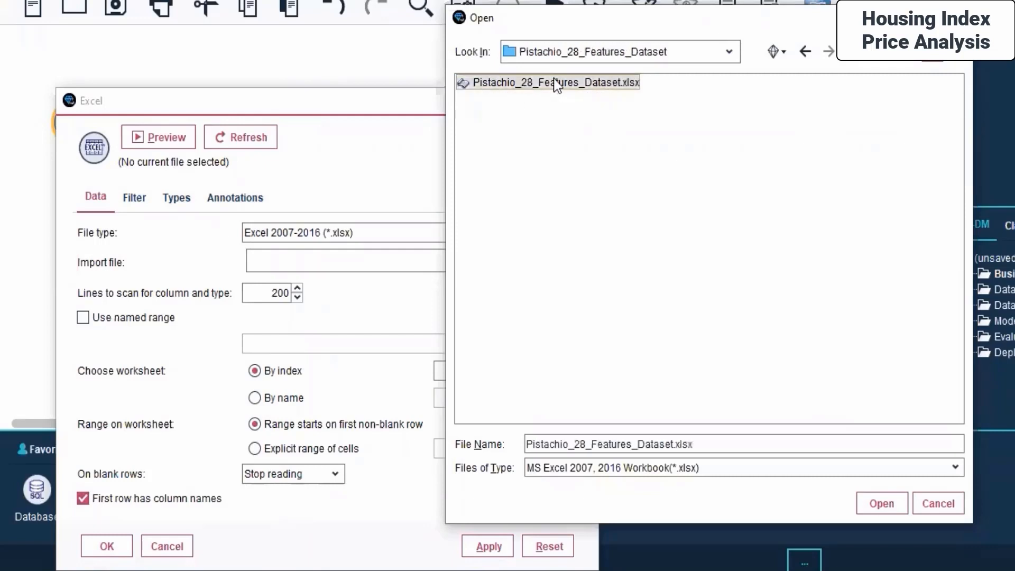
{"action": "left_click", "coordinate": [892, 505]}
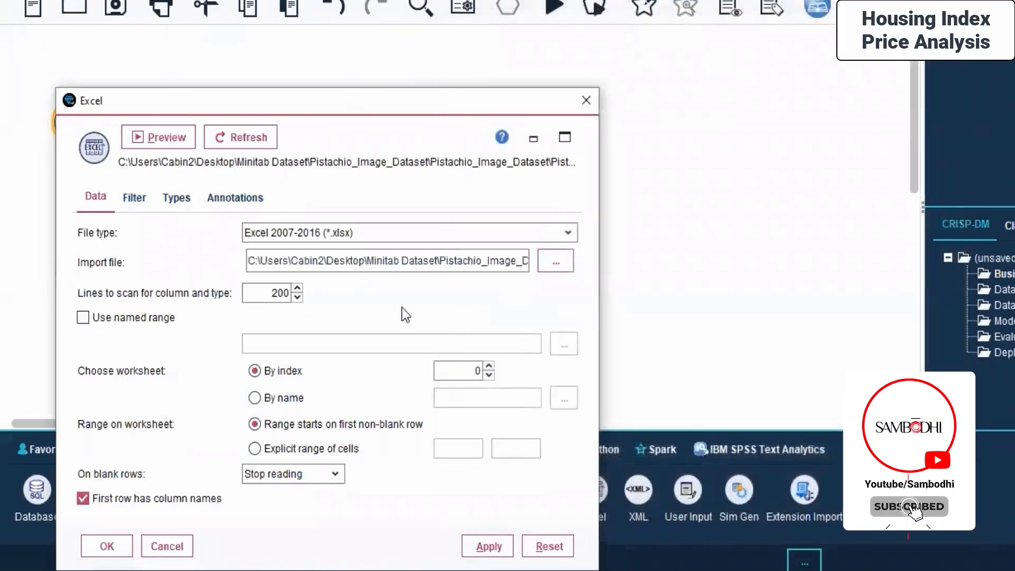
- Set the lines to scan for column and type to 500
{"action": "left_click", "coordinate": [298, 289]}
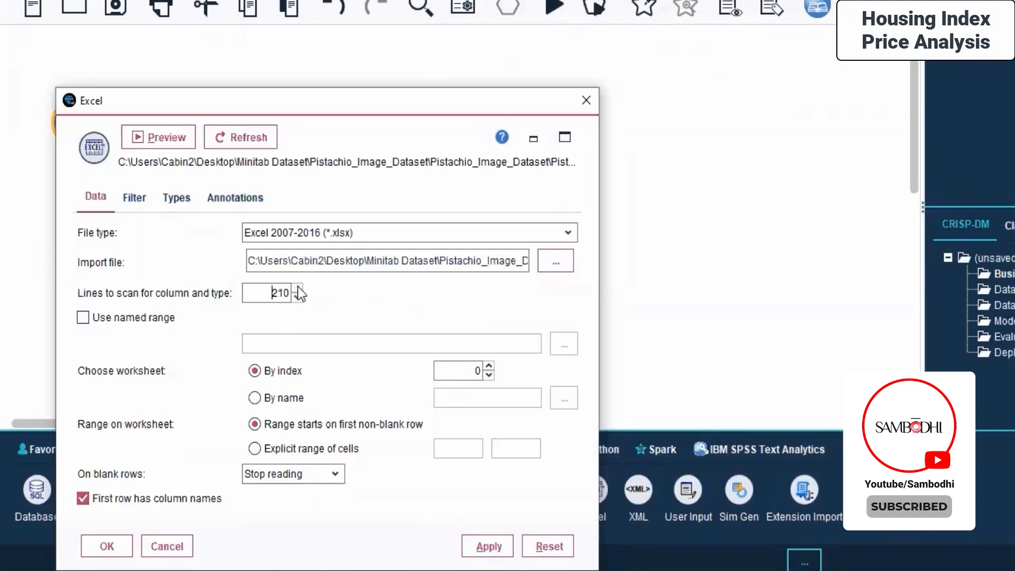
{"action": "left_click", "coordinate": [297, 288]}
{"action": "type", "text": "500"}
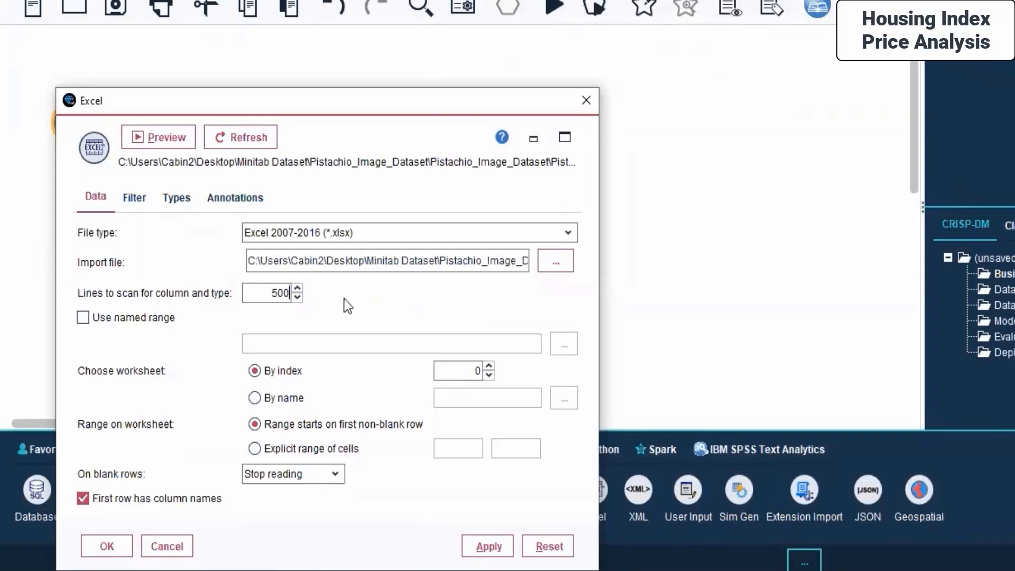
- Preview the pistachio records across all columns, close the preview, and accept the Excel node settings
{"action": "left_click", "coordinate": [190, 138]}
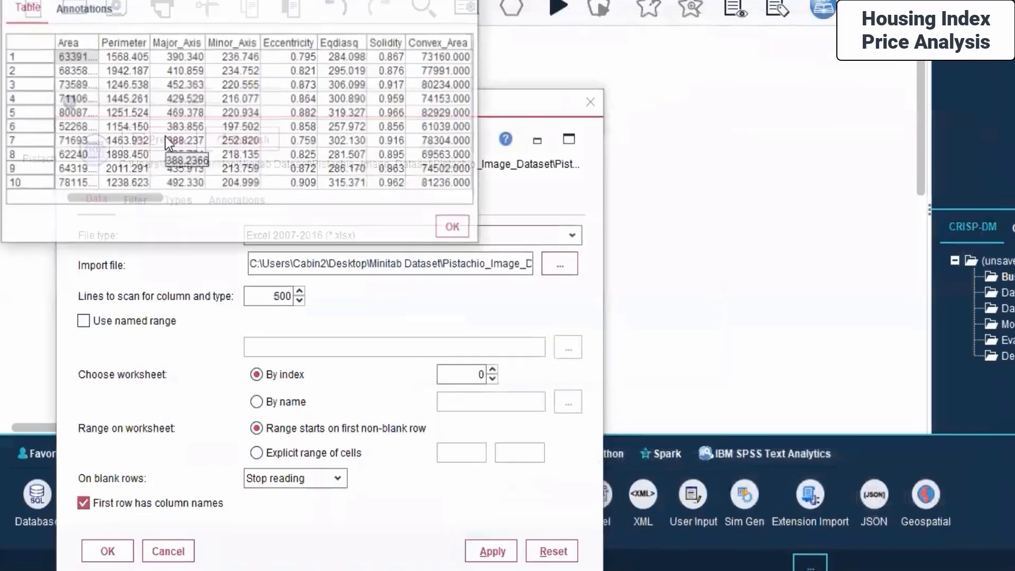
{"action": "scroll", "coordinate": [306, 271], "scroll_direction": "right", "scroll_amount": 10}
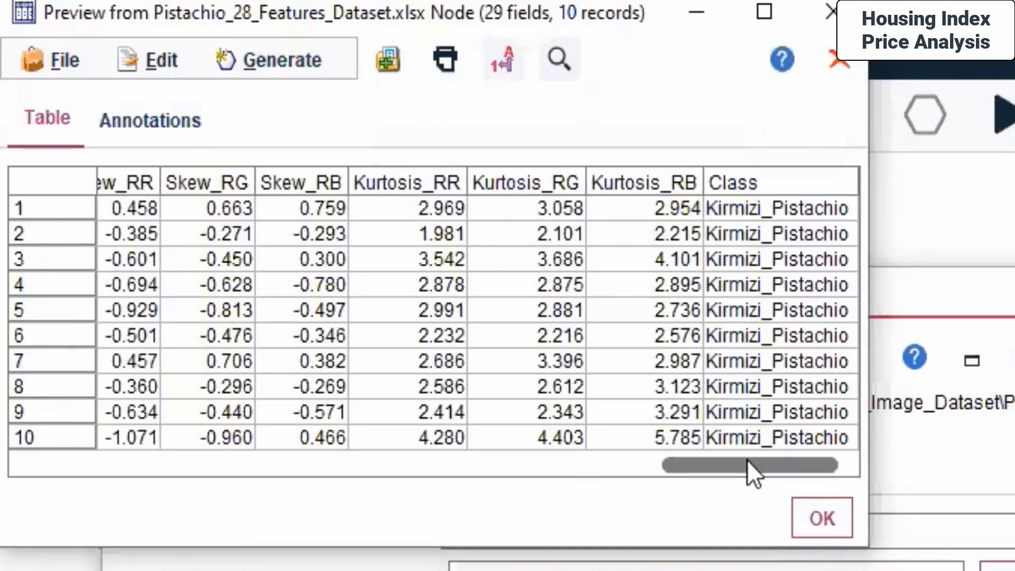
{"action": "left_click", "coordinate": [826, 523]}
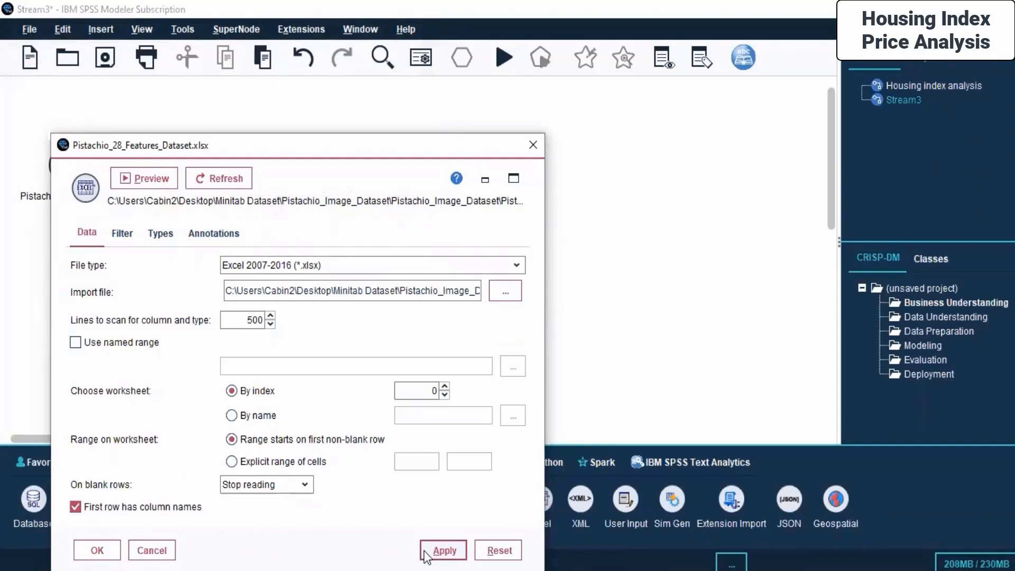
{"action": "left_click", "coordinate": [98, 550]}
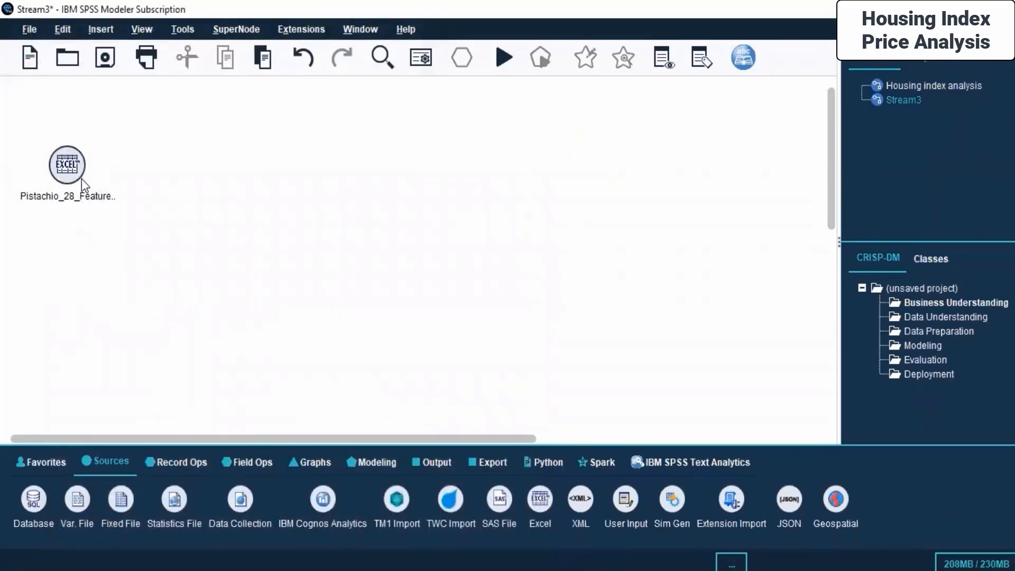
- Open the View Data window for the pistachio Excel node
{"action": "left_click", "coordinate": [111, 289]}
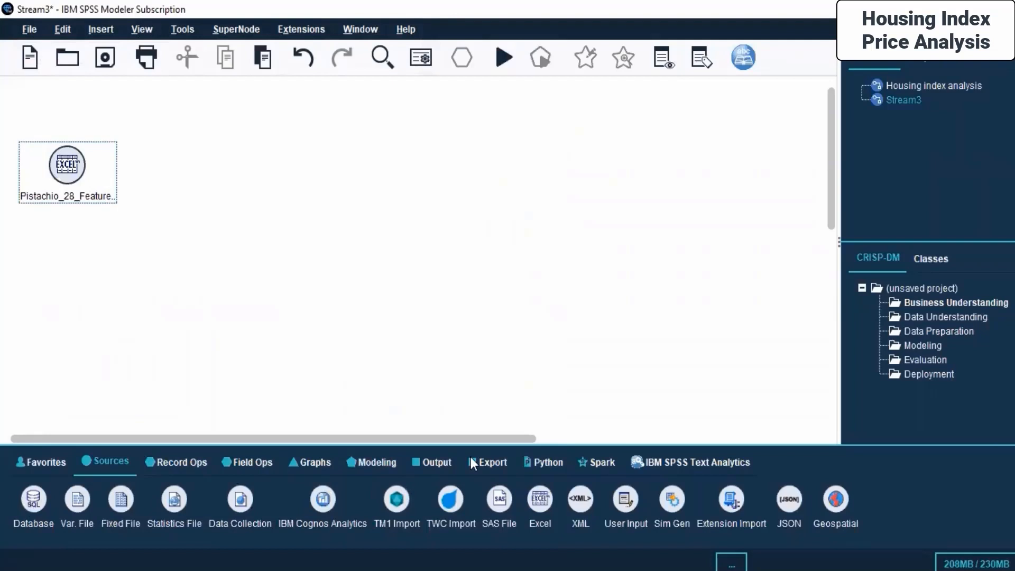
{"action": "left_click", "coordinate": [312, 462]}
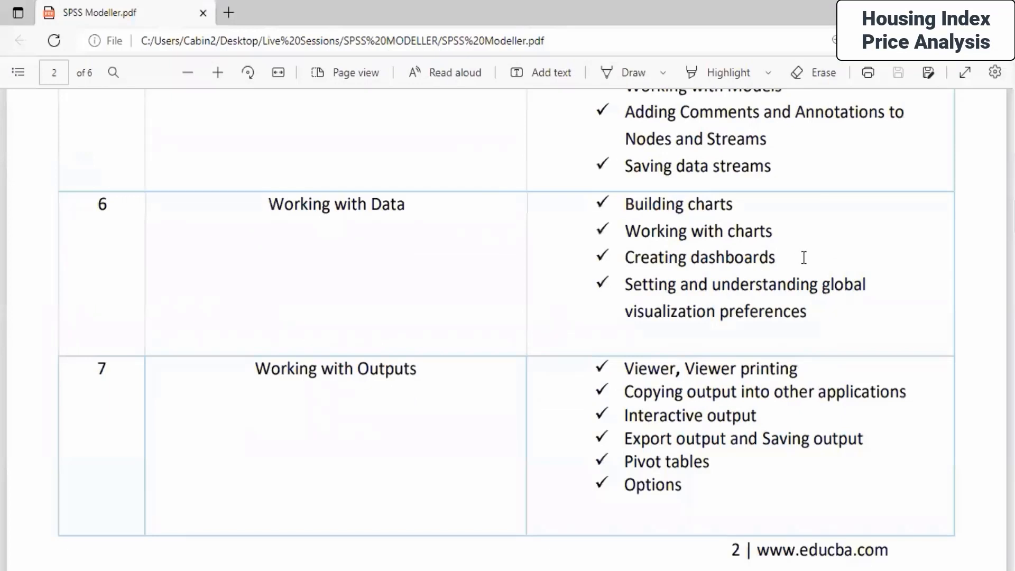
{"action": "triple_click", "coordinate": [803, 258]}
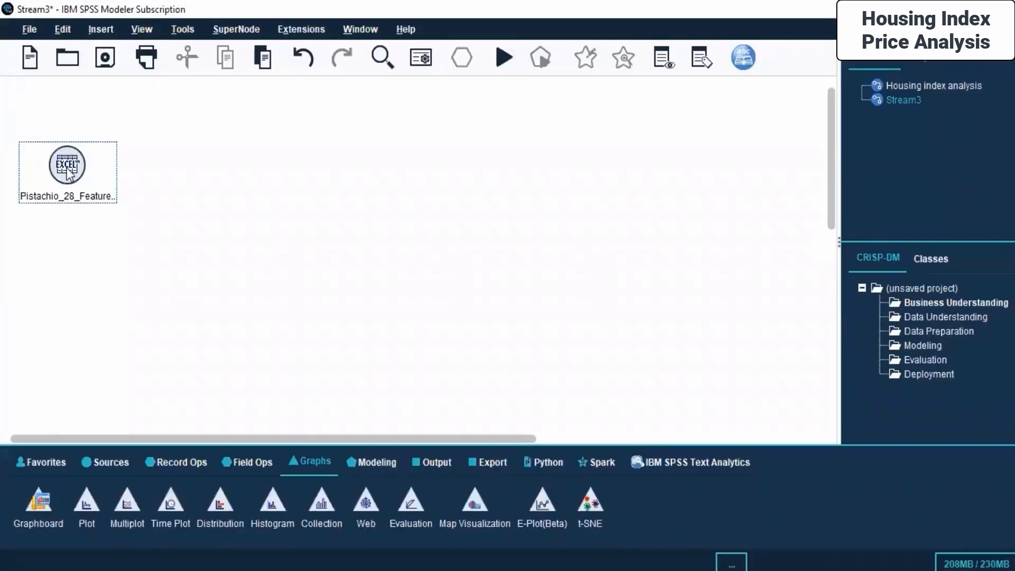
{"action": "right_click", "coordinate": [67, 170]}
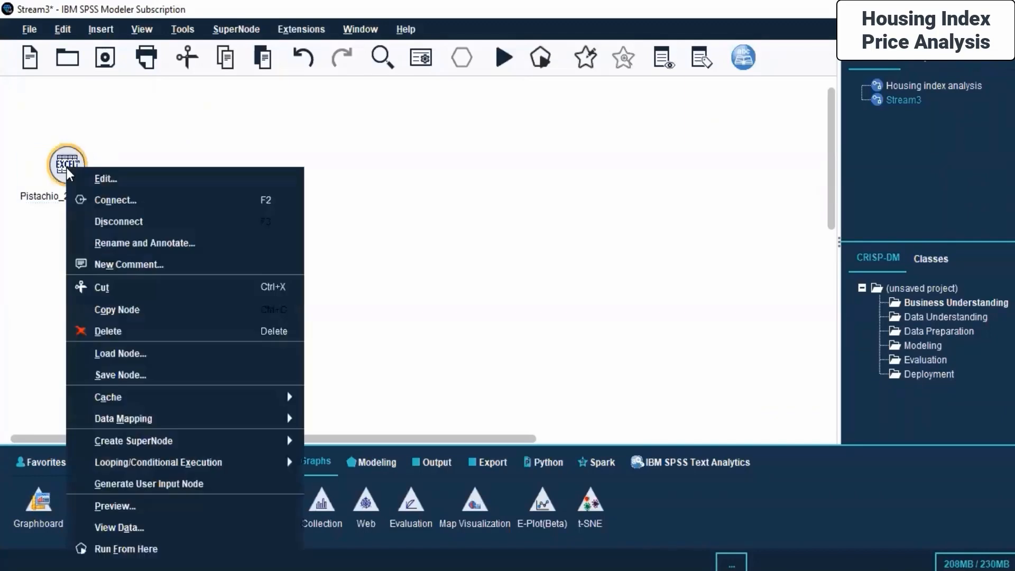
{"action": "left_click", "coordinate": [152, 527]}
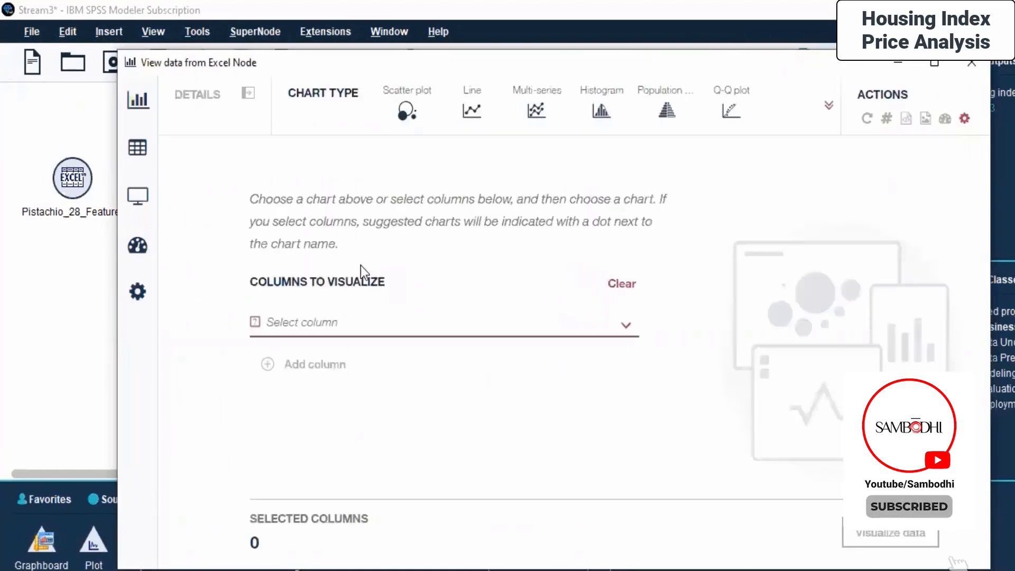
- Open the Dashboard view and try to add an image object uploaded from the Time plot of [ALL INDIA BANGALORE DELHI MUMBAI] v. Quarter.cou file in Live Sessions > SPSS MODELLER > Day 6
{"action": "mouse_move", "coordinate": [139, 146]}
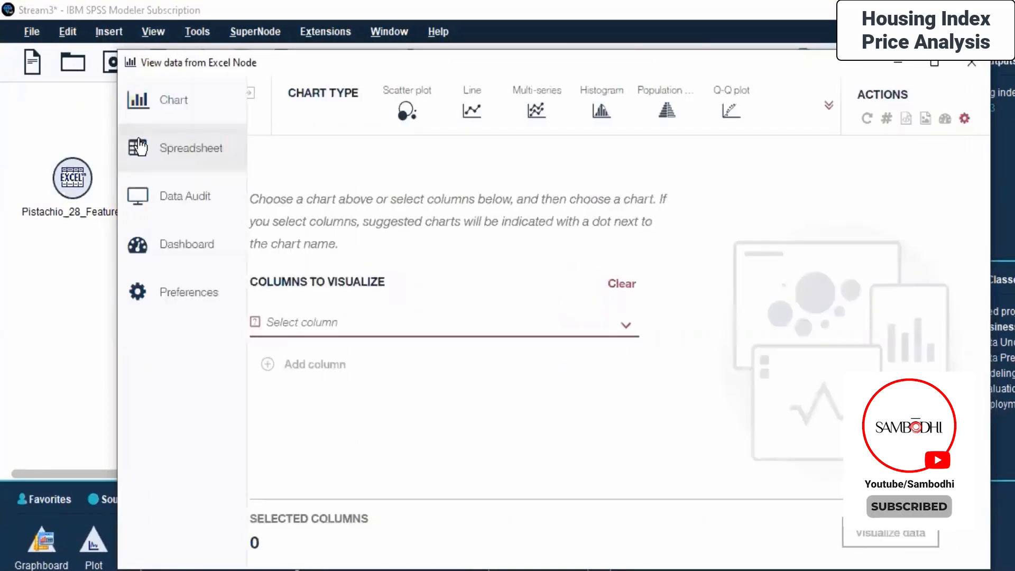
{"action": "left_click", "coordinate": [165, 246]}
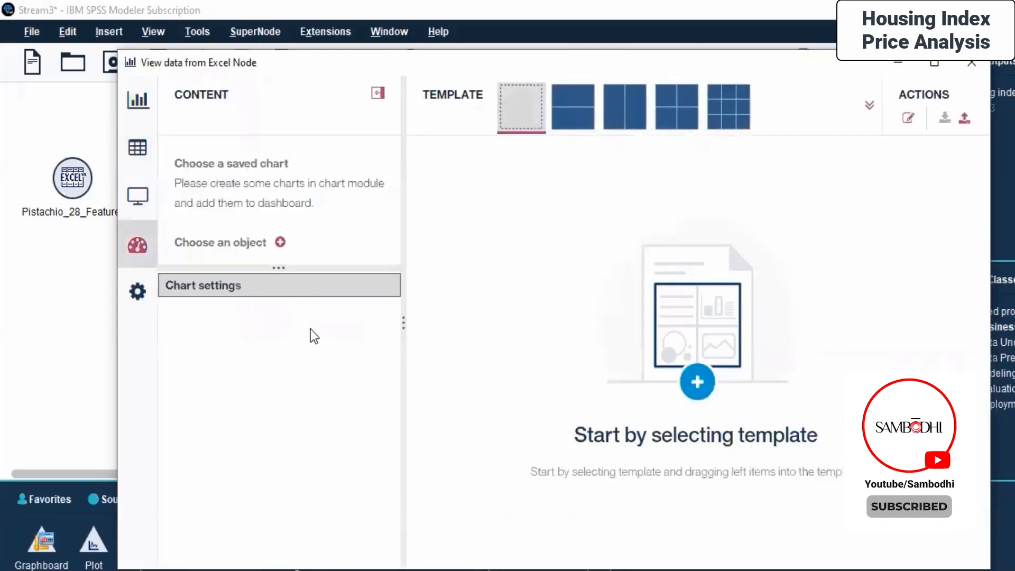
{"action": "left_click", "coordinate": [280, 243]}
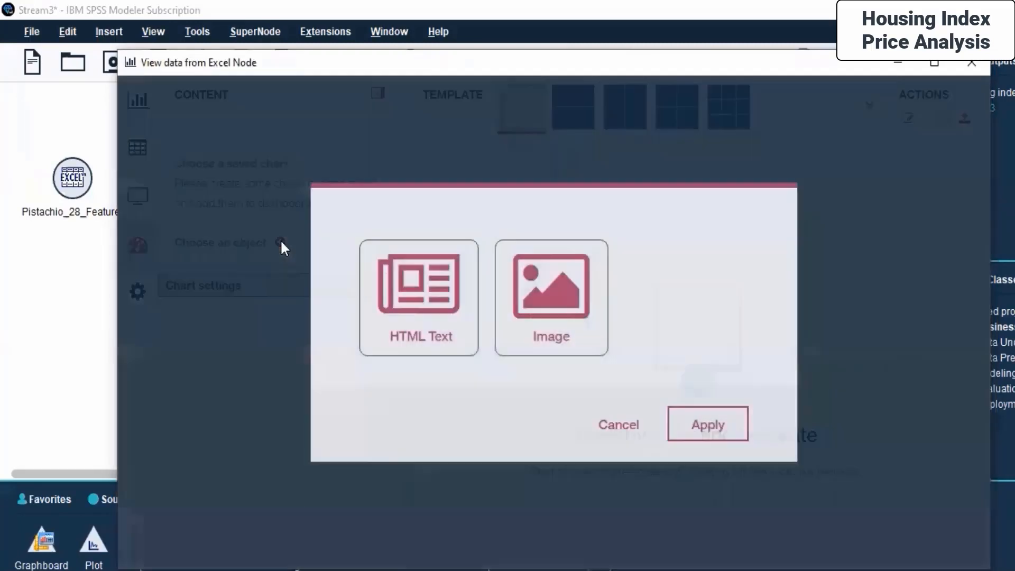
{"action": "left_click", "coordinate": [552, 290]}
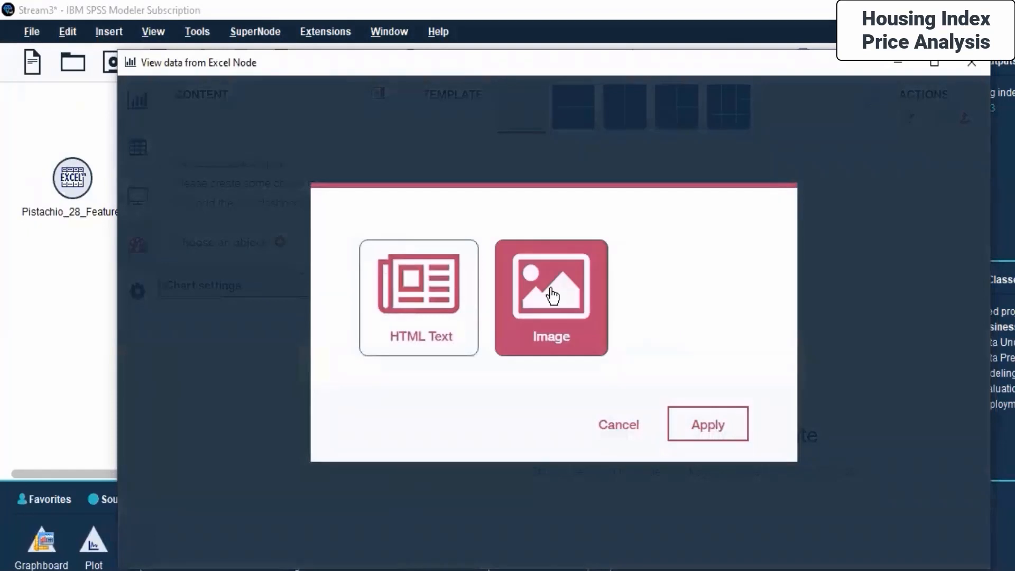
{"action": "left_click", "coordinate": [552, 295]}
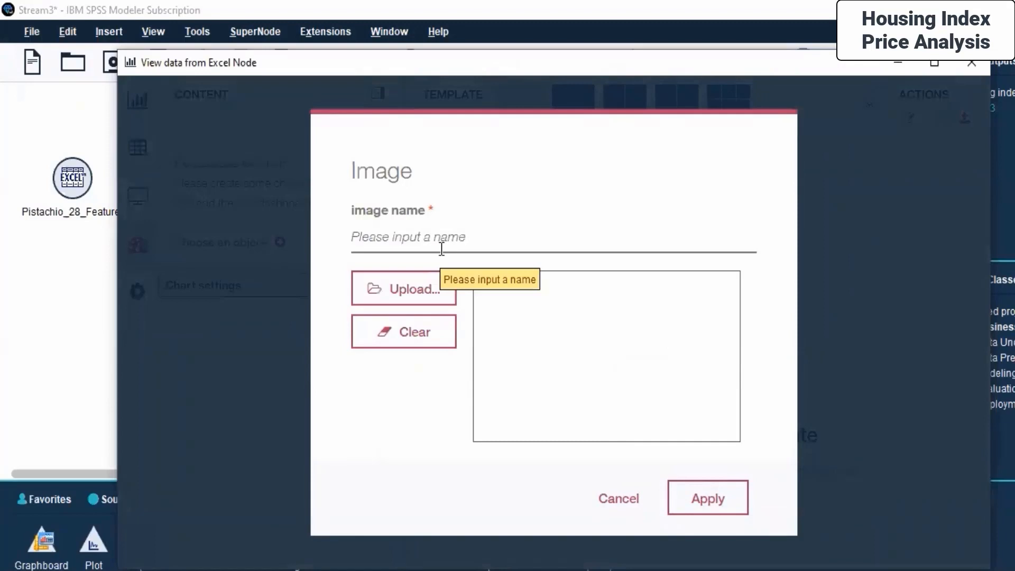
{"action": "left_click", "coordinate": [407, 291]}
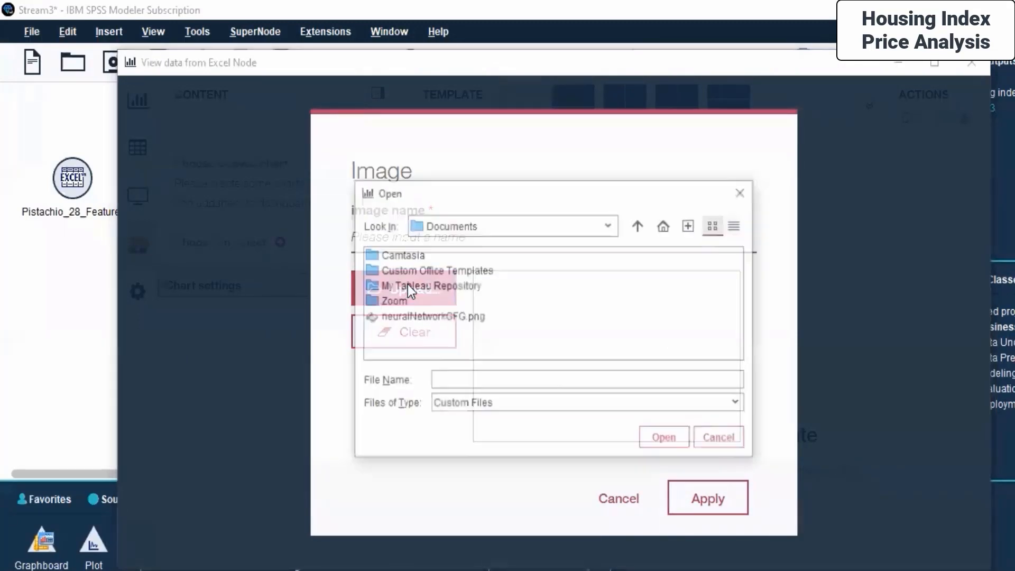
{"action": "left_click", "coordinate": [611, 224]}
{"action": "left_click", "coordinate": [469, 354]}
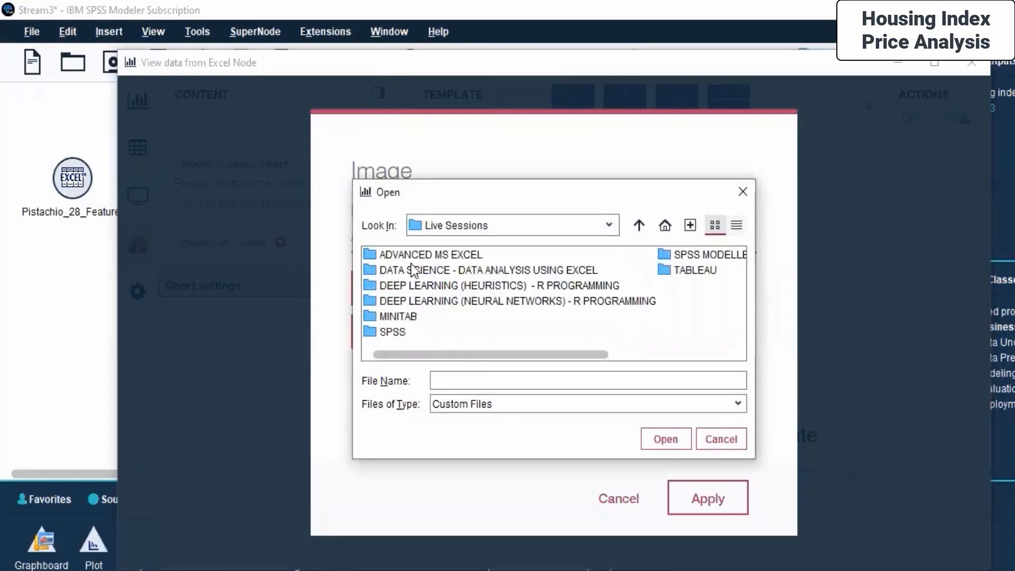
{"action": "double_click", "coordinate": [688, 256]}
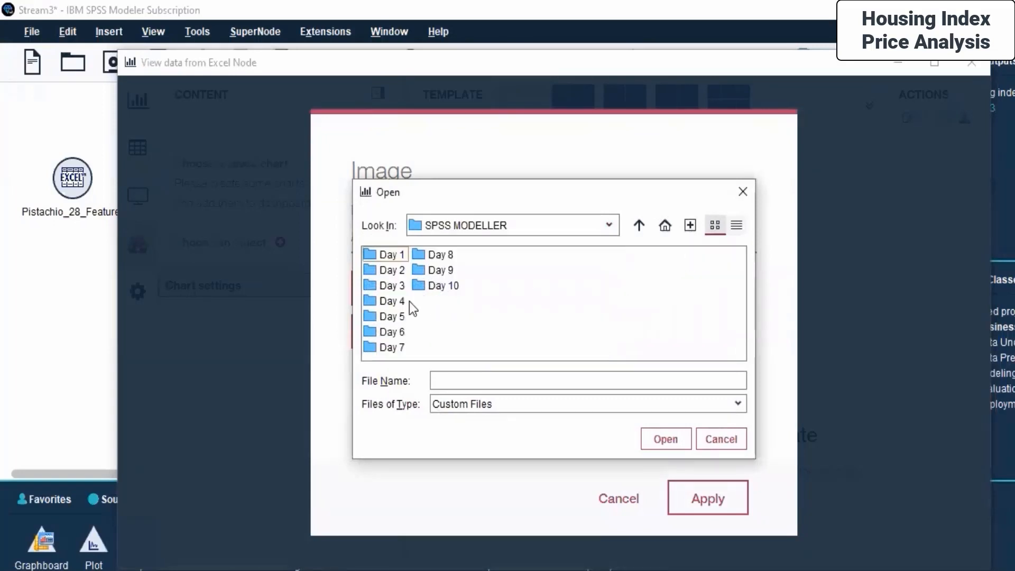
{"action": "double_click", "coordinate": [403, 331]}
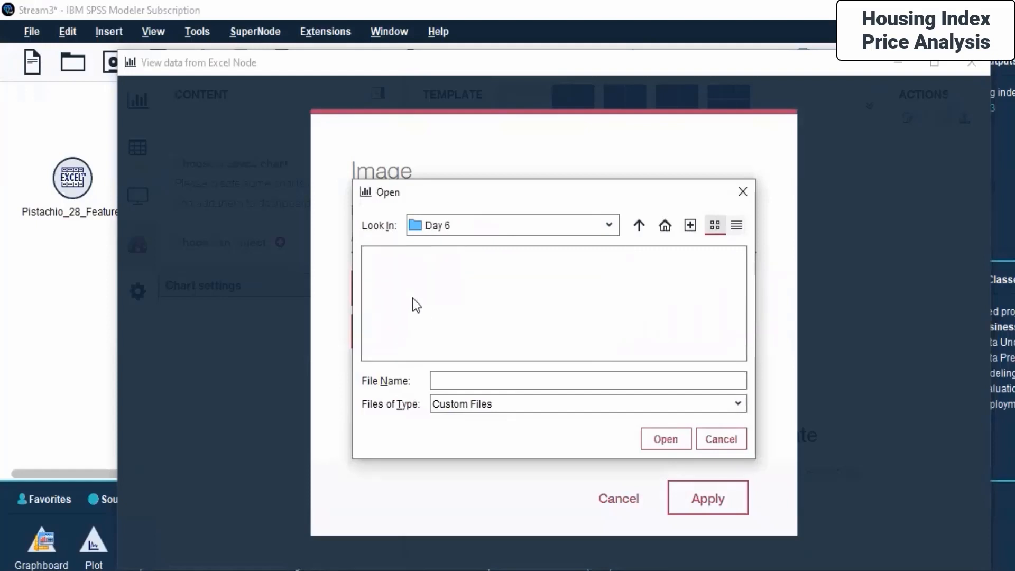
{"action": "left_click", "coordinate": [523, 403]}
{"action": "left_click", "coordinate": [467, 438]}
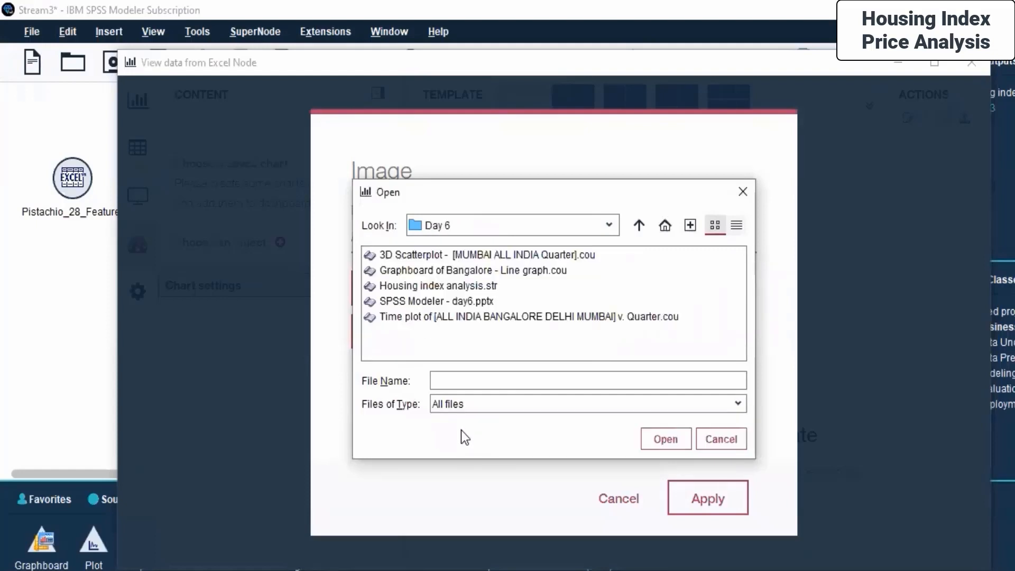
{"action": "left_click", "coordinate": [484, 317]}
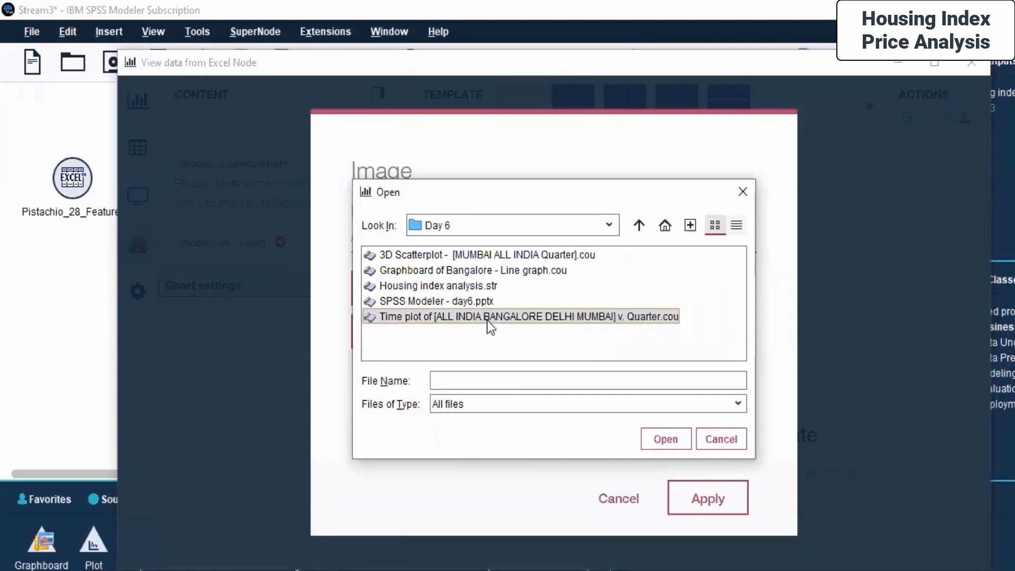
{"action": "left_click", "coordinate": [655, 439]}
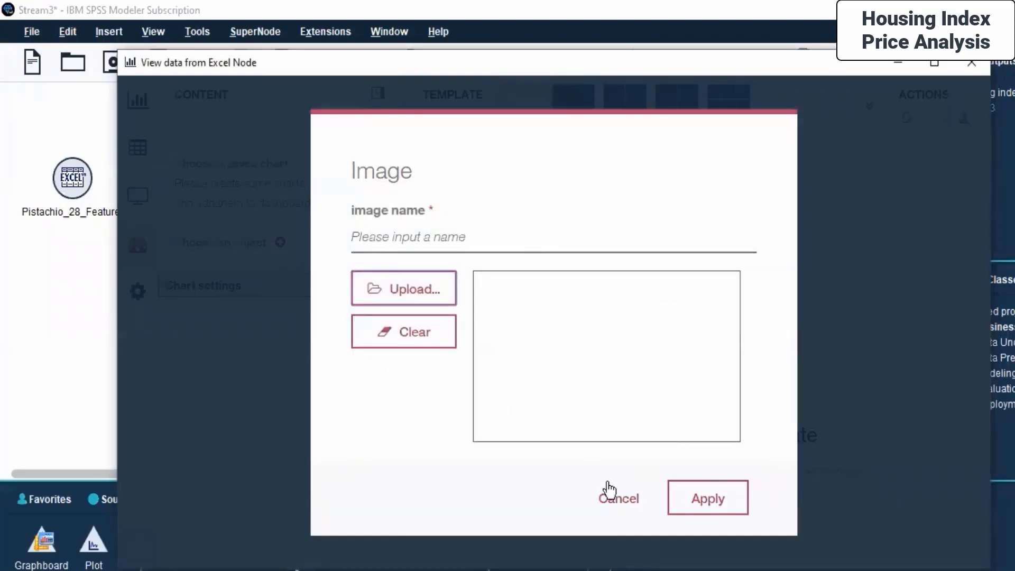
{"action": "left_click", "coordinate": [713, 502]}
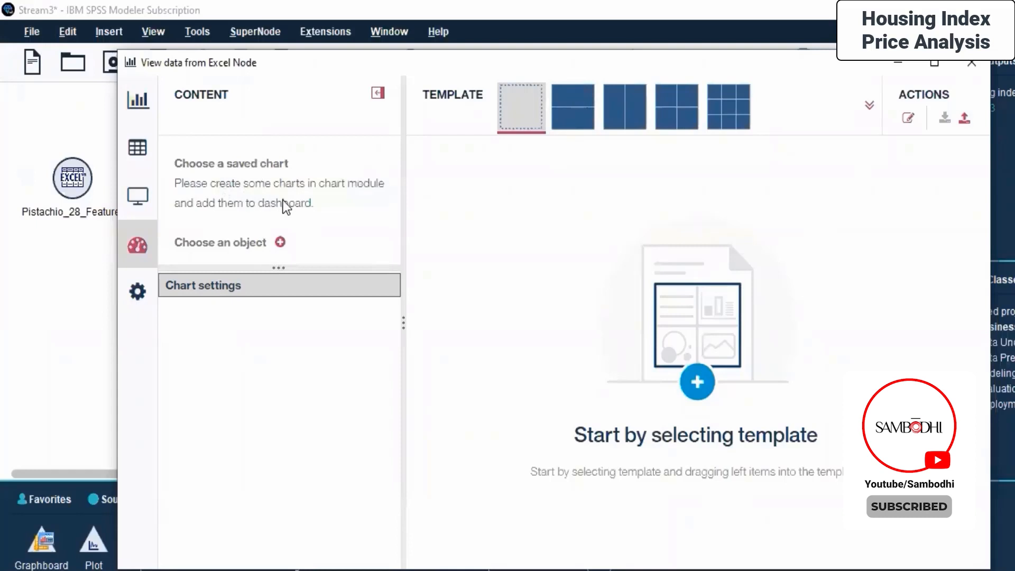
- Add an image object named 3D scatter plot, uploading the 3D Scatterplot - [MUMBAI ALL INDIA Quarter].cou file from Day 6
{"action": "left_click", "coordinate": [280, 242]}
{"action": "left_click", "coordinate": [573, 319]}
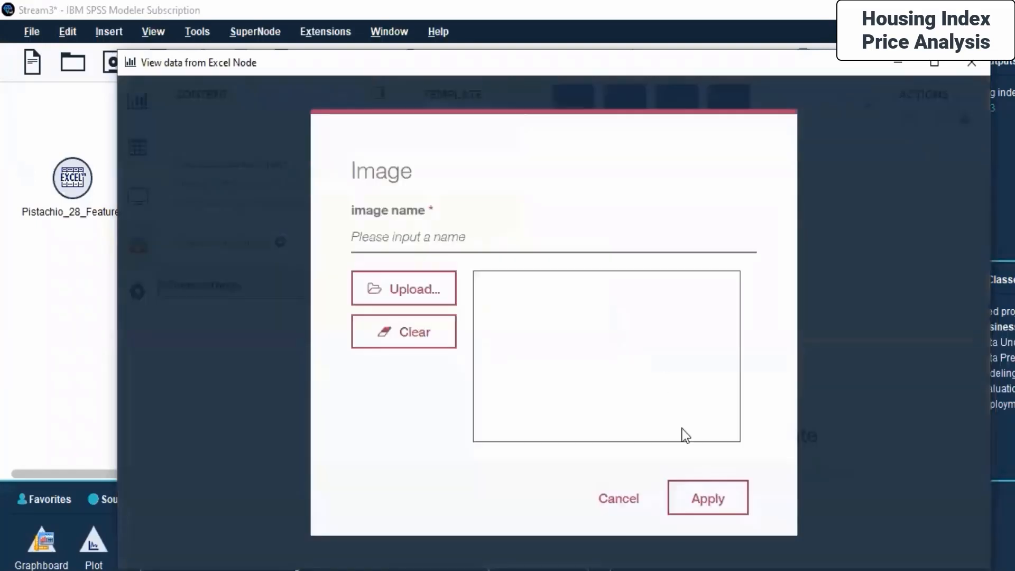
{"action": "left_click", "coordinate": [369, 302]}
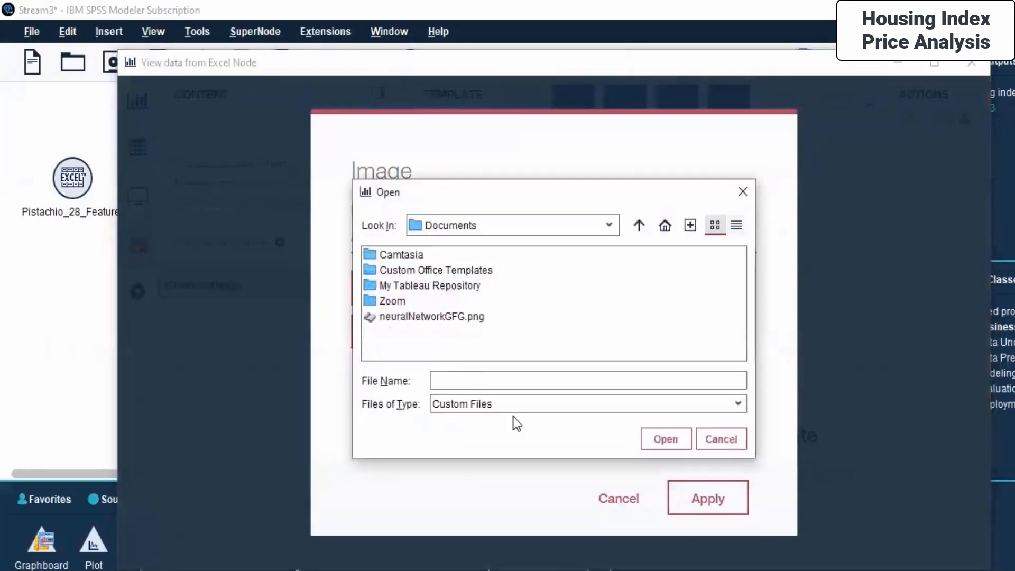
{"action": "left_click", "coordinate": [608, 224]}
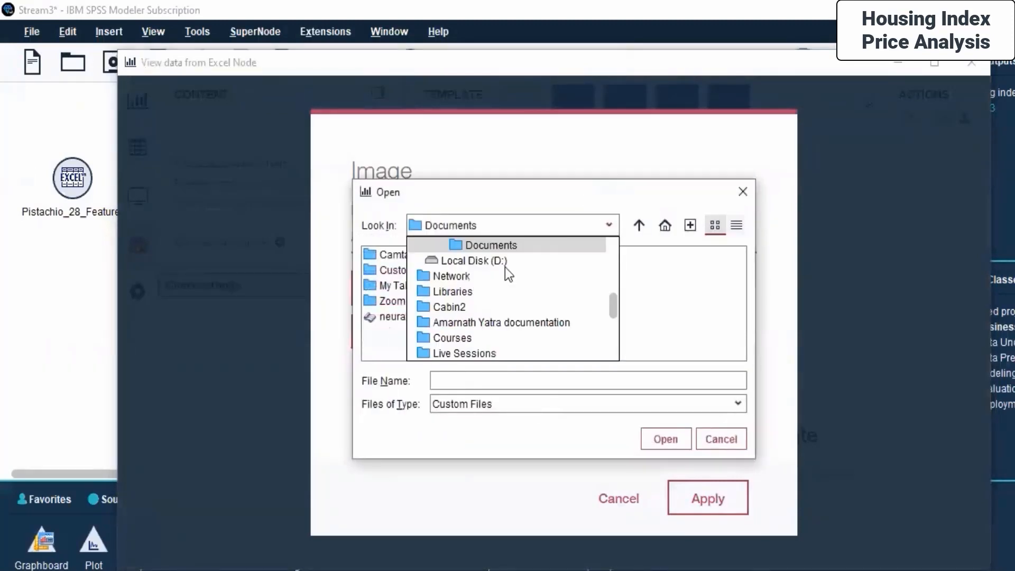
{"action": "left_click", "coordinate": [468, 354]}
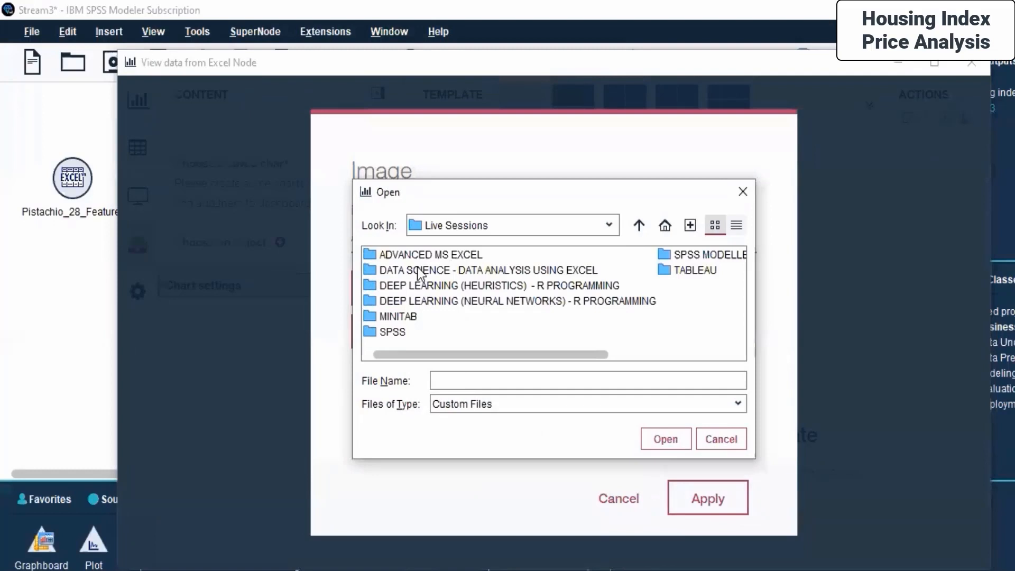
{"action": "double_click", "coordinate": [670, 256]}
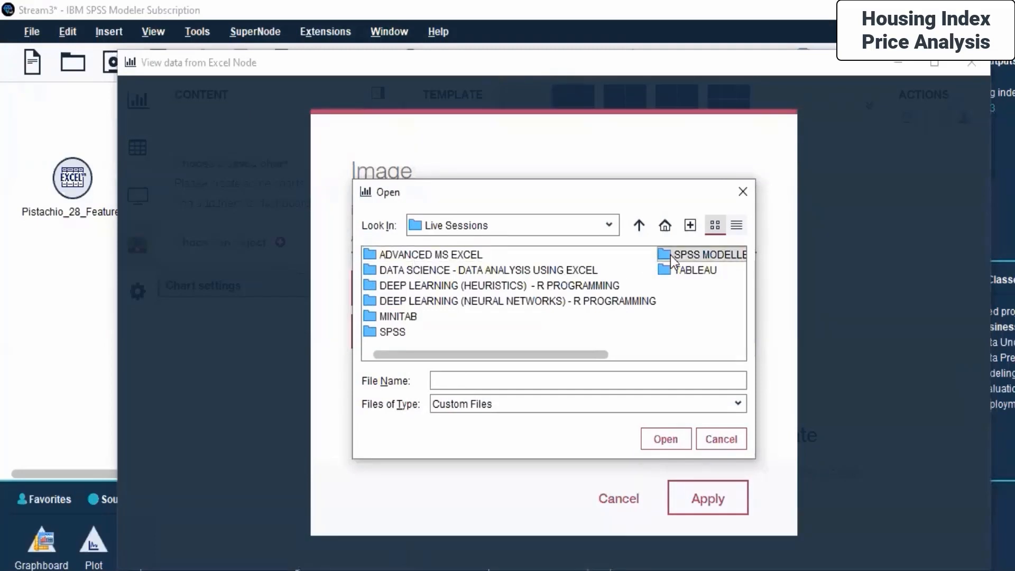
{"action": "double_click", "coordinate": [398, 332]}
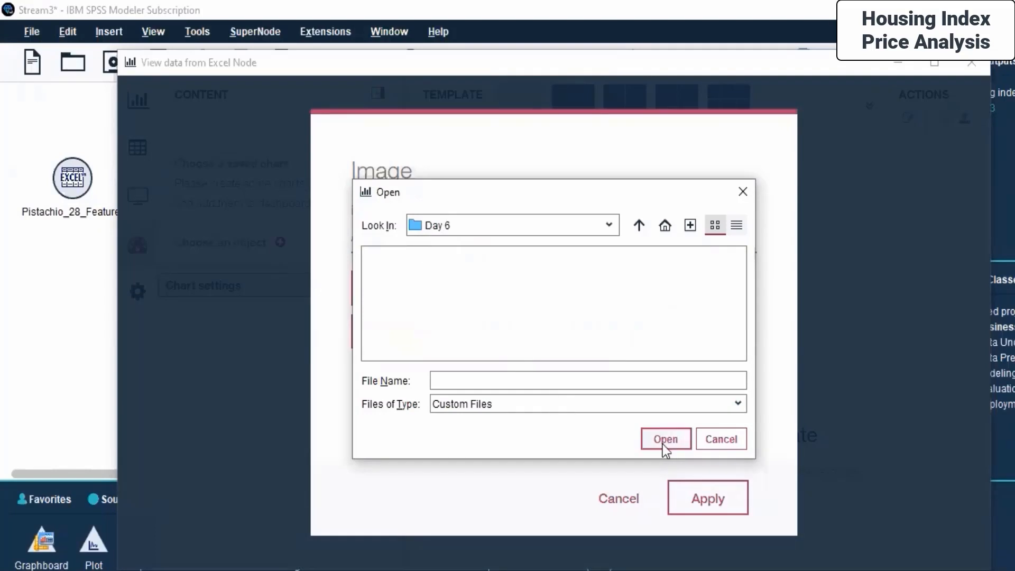
{"action": "left_click", "coordinate": [542, 408]}
{"action": "left_click", "coordinate": [484, 433]}
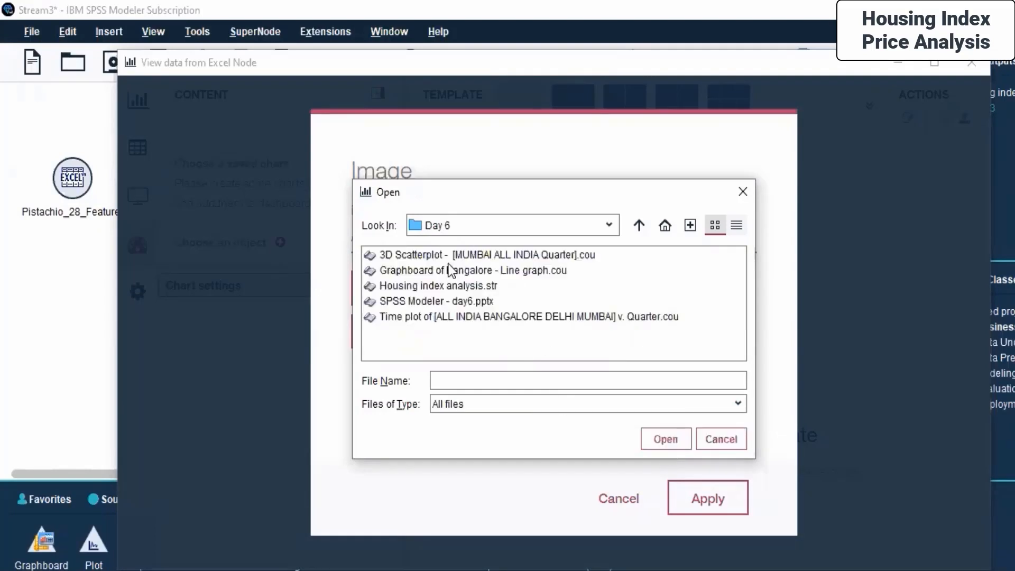
{"action": "left_click", "coordinate": [429, 256]}
{"action": "left_click", "coordinate": [666, 439]}
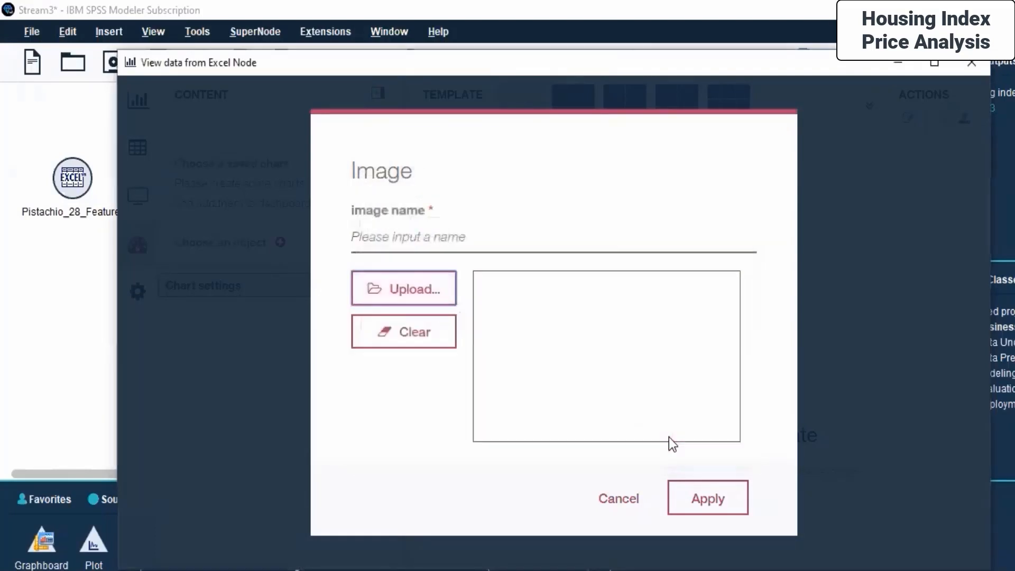
{"action": "left_click", "coordinate": [453, 239]}
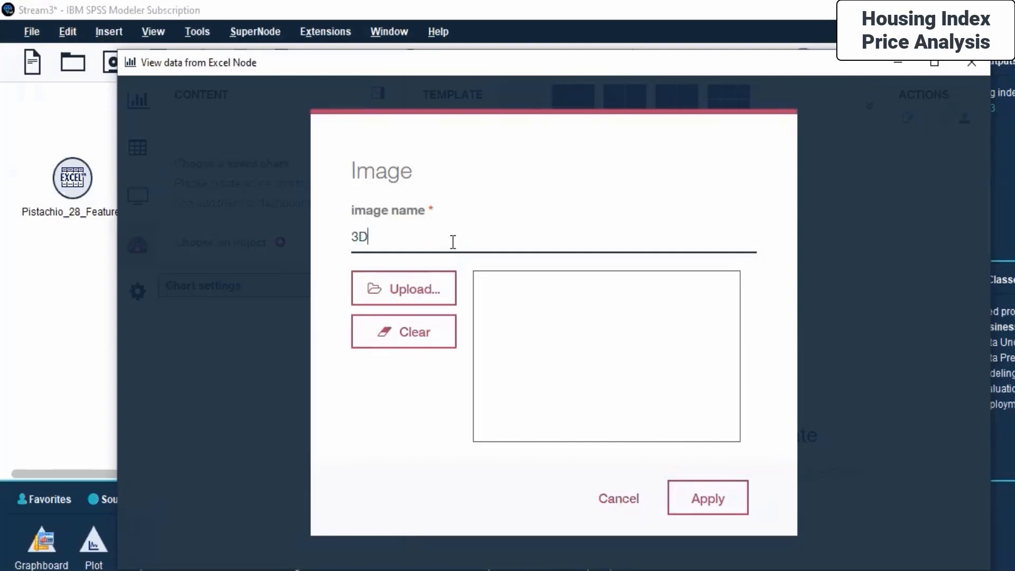
{"action": "type", "text": "3D scatter plot"}
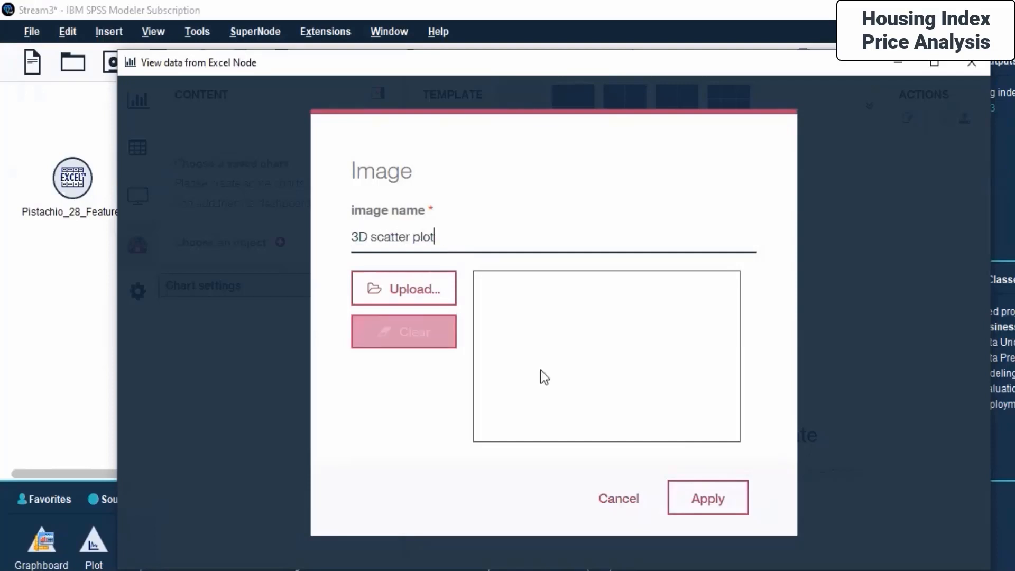
{"action": "left_click", "coordinate": [720, 508]}
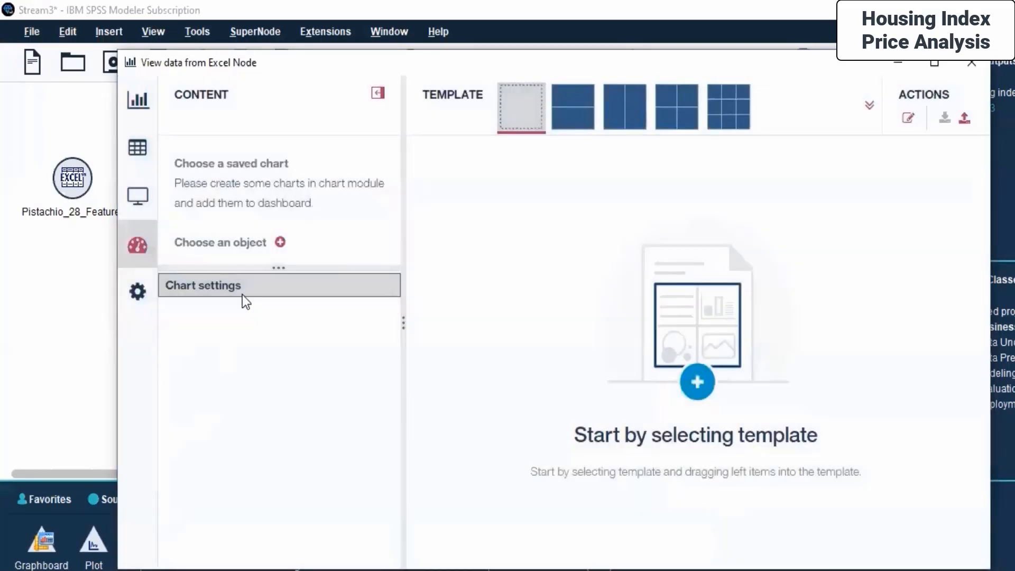
{"action": "left_click_drag", "start_coordinate": [278, 266], "coordinate": [278, 432]}
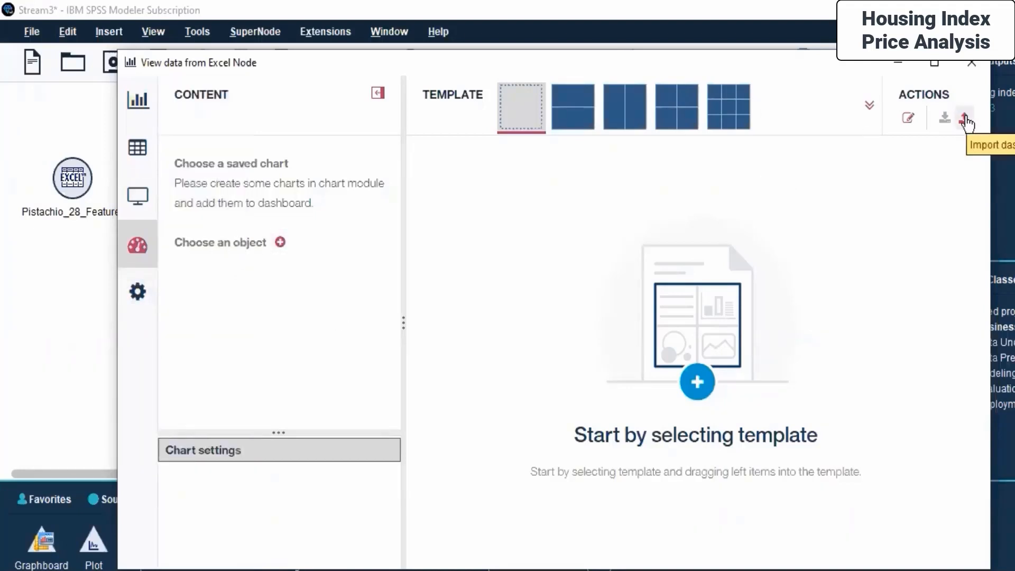
{"action": "left_click", "coordinate": [869, 106]}
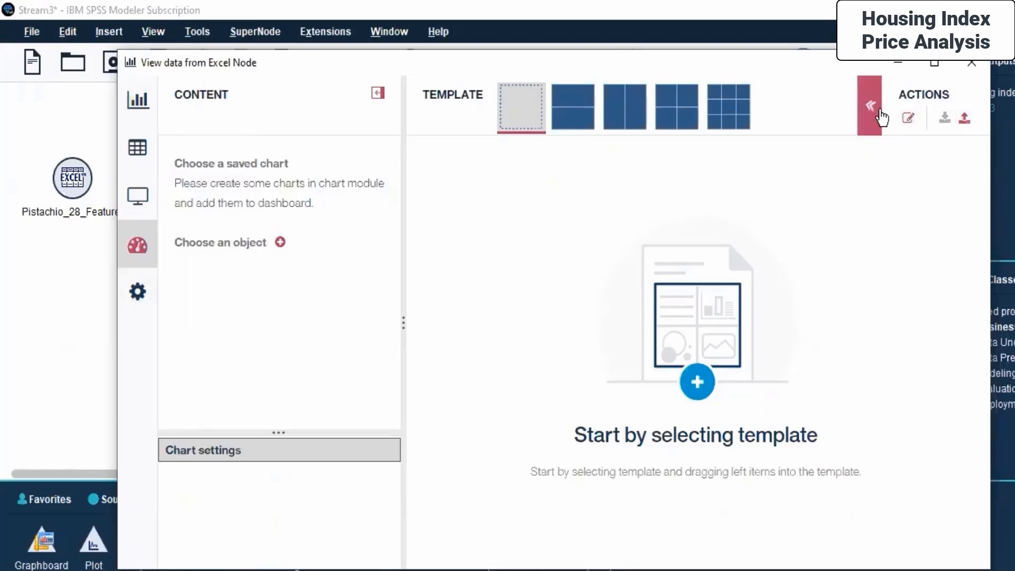
{"action": "left_click", "coordinate": [695, 219]}
{"action": "left_click", "coordinate": [869, 106]}
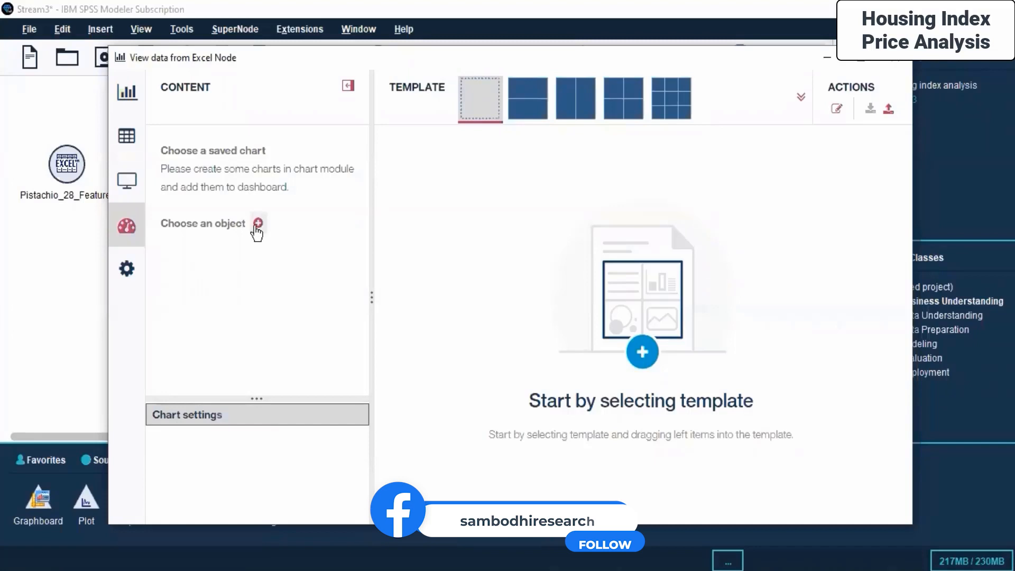
- Switch to the Chart view and choose the Scatter plot chart type
{"action": "left_click", "coordinate": [126, 95]}
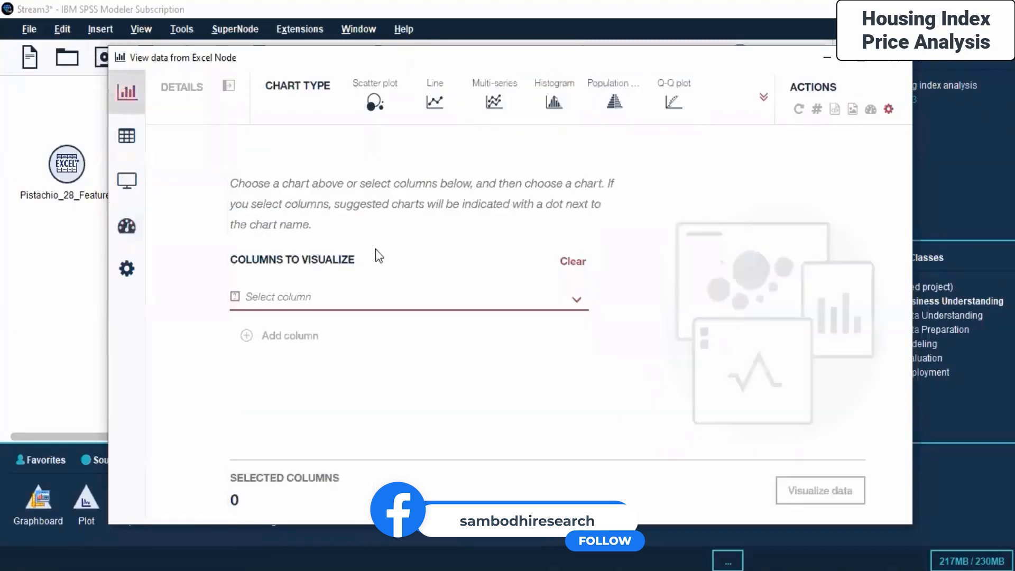
{"action": "left_click", "coordinate": [377, 300]}
{"action": "left_click", "coordinate": [458, 225]}
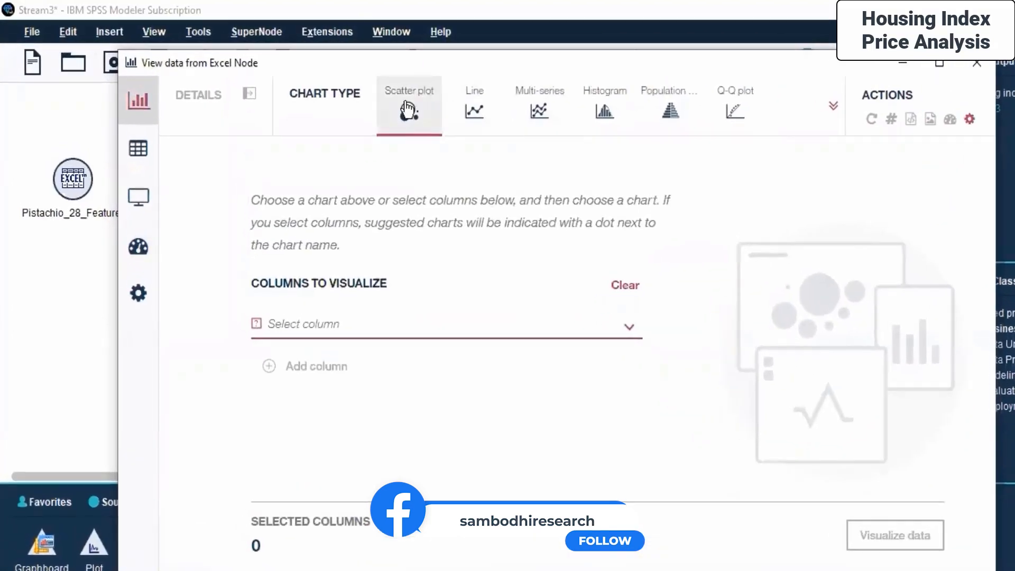
{"action": "left_click", "coordinate": [402, 108]}
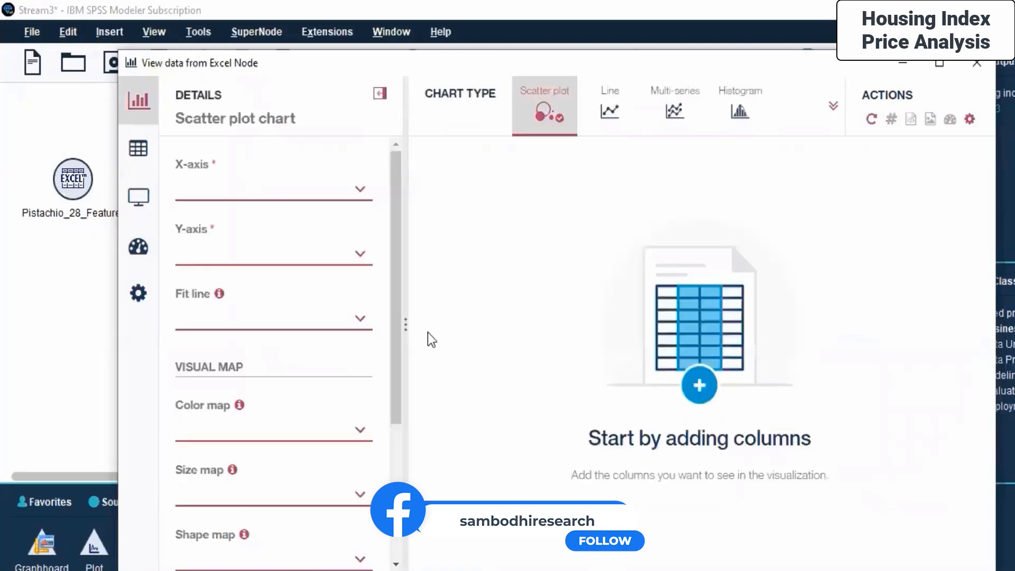
- Set the scatter plot's X-axis to Perimeter and its Y-axis to Roundness
{"action": "left_click", "coordinate": [350, 189]}
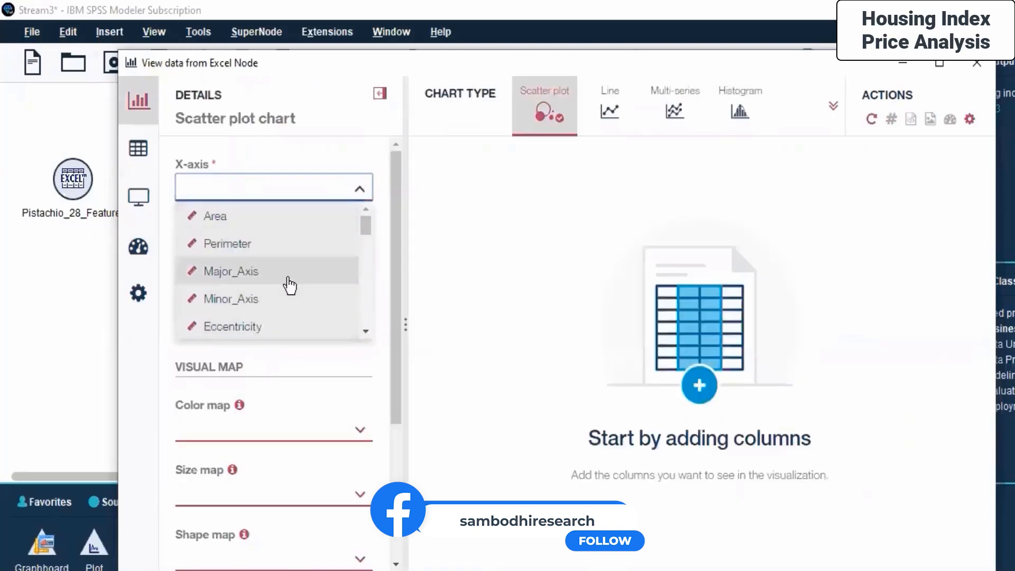
{"action": "left_click", "coordinate": [285, 259]}
{"action": "left_click", "coordinate": [291, 256]}
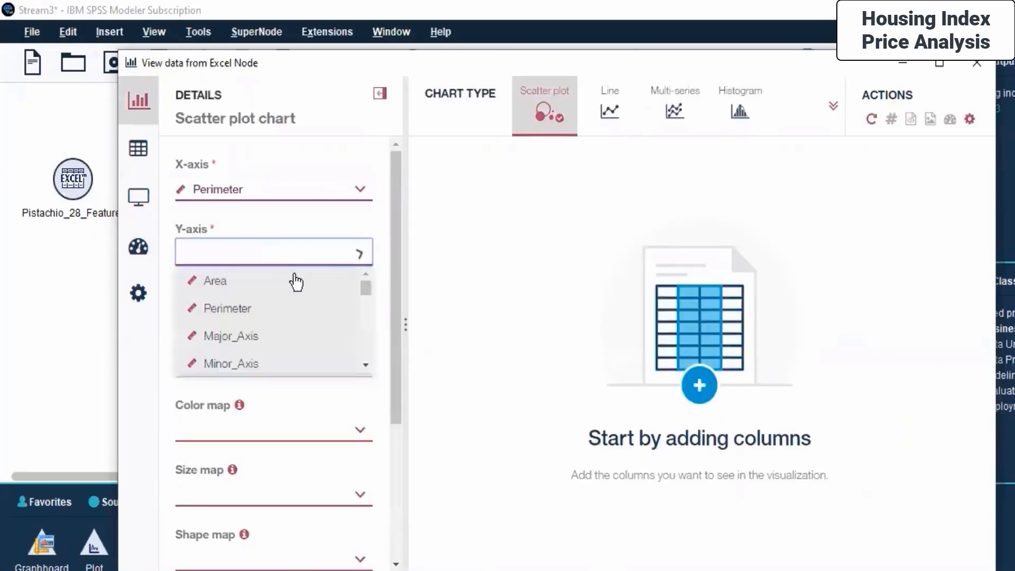
{"action": "scroll", "coordinate": [303, 312], "scroll_direction": "down", "scroll_amount": 7}
{"action": "scroll", "coordinate": [303, 312], "scroll_direction": "up", "scroll_amount": 4}
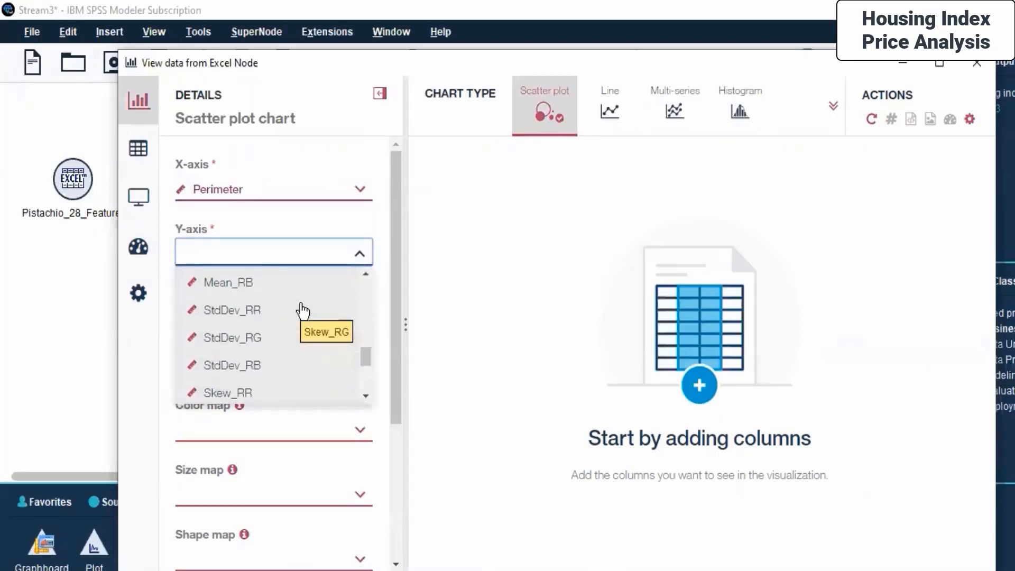
{"action": "left_click", "coordinate": [290, 297]}
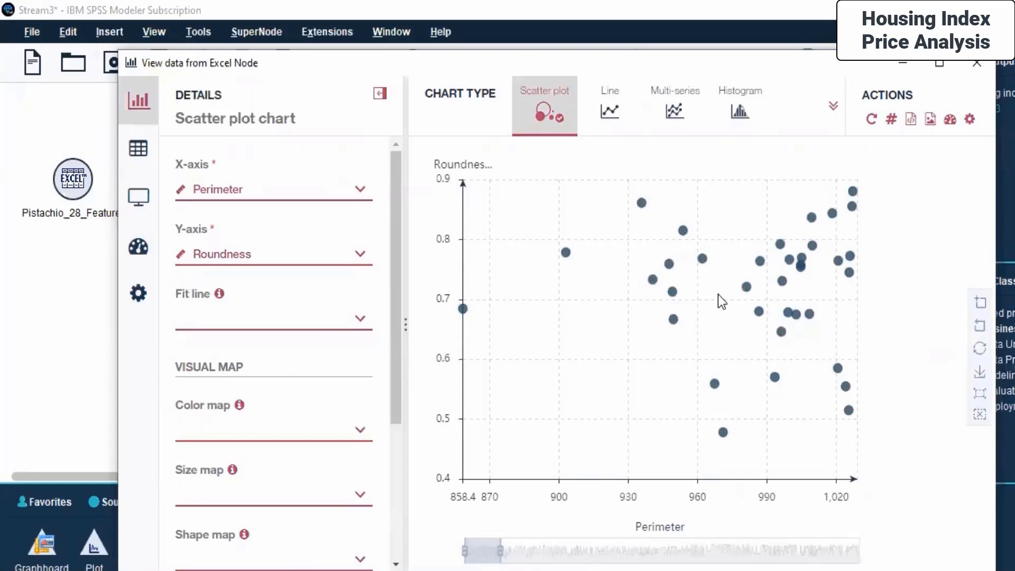
- Set the scatter plot's fit line, trying Exponential, Logarithmic and Polynomial before settling on Linear
{"action": "left_click", "coordinate": [360, 319]}
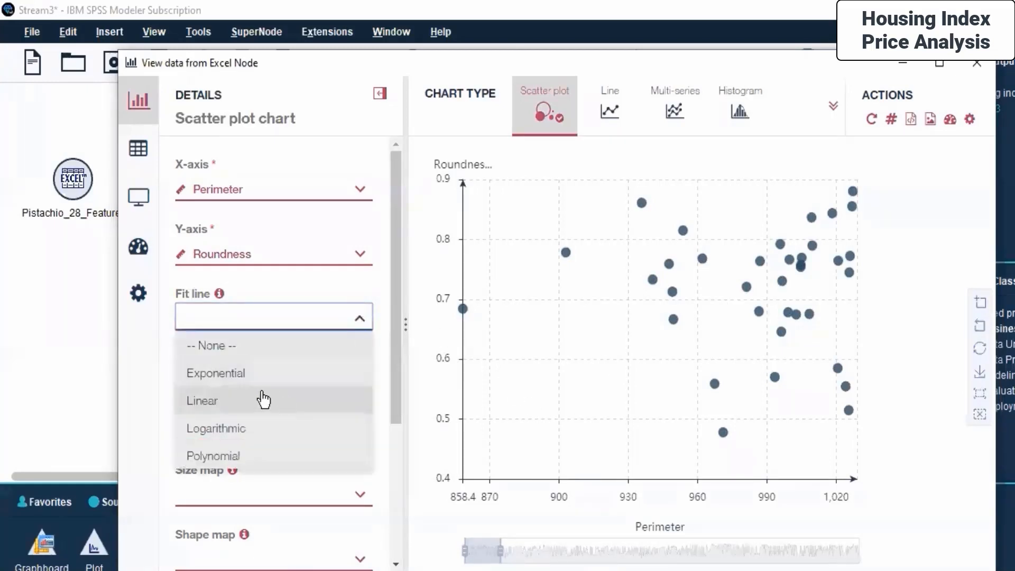
{"action": "left_click", "coordinate": [236, 404]}
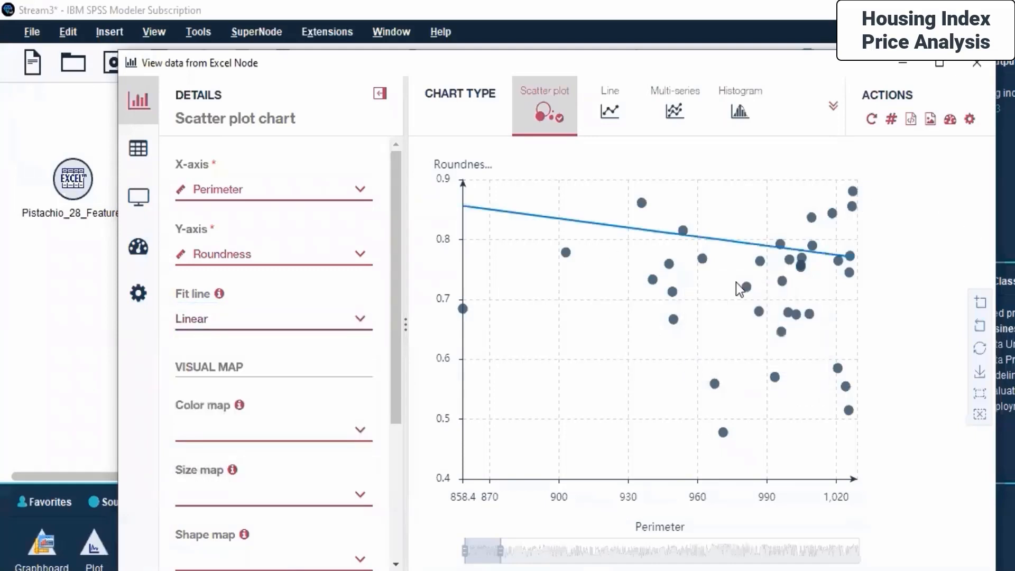
{"action": "left_click", "coordinate": [318, 329]}
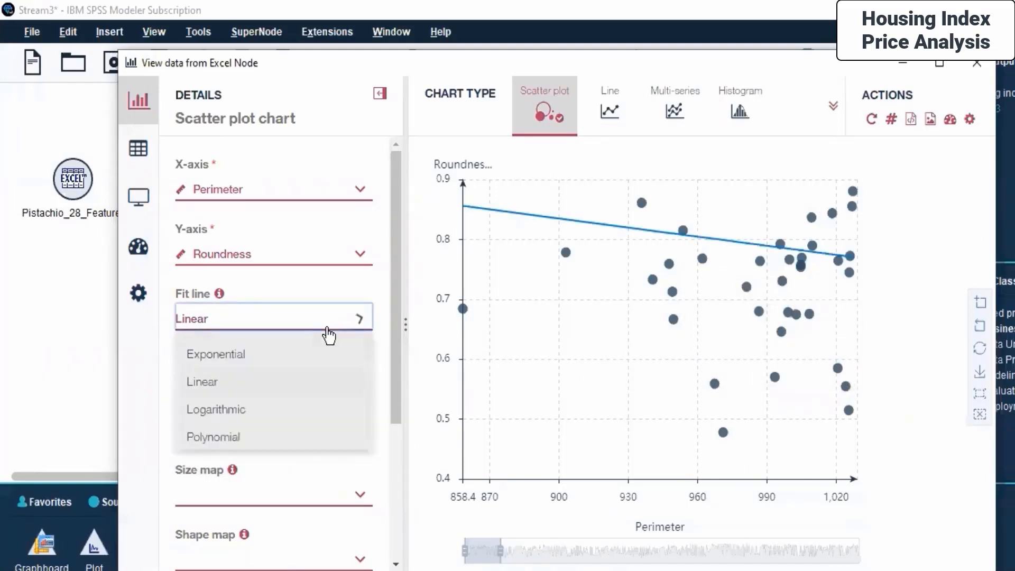
{"action": "left_click", "coordinate": [261, 373]}
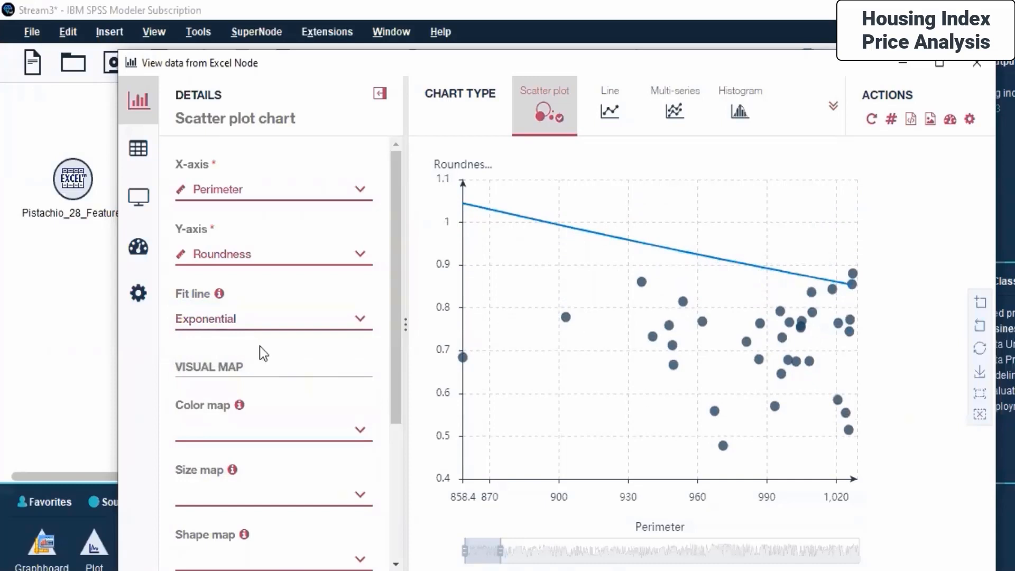
{"action": "left_click", "coordinate": [227, 333]}
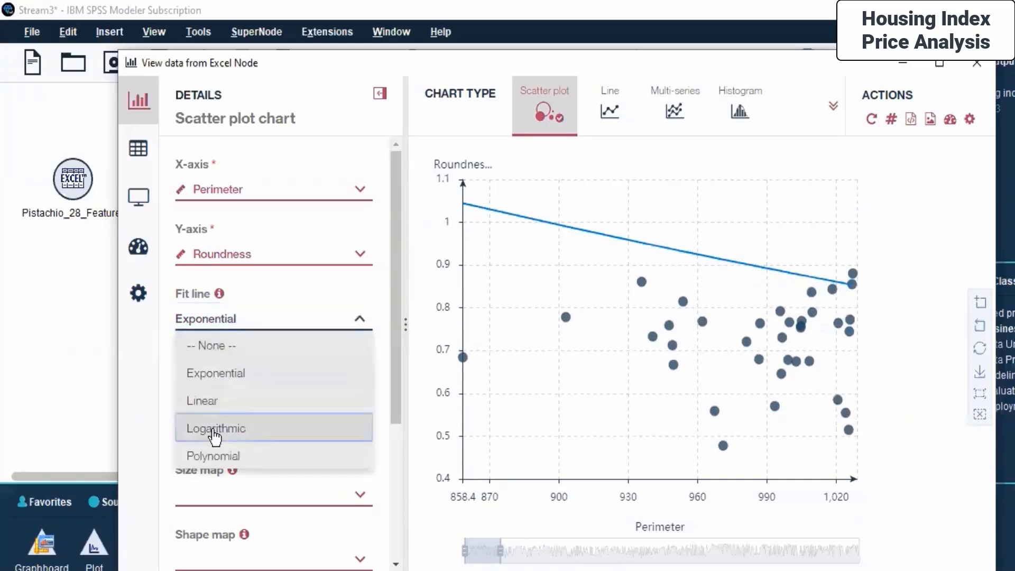
{"action": "left_click", "coordinate": [214, 427]}
{"action": "left_click", "coordinate": [200, 323]}
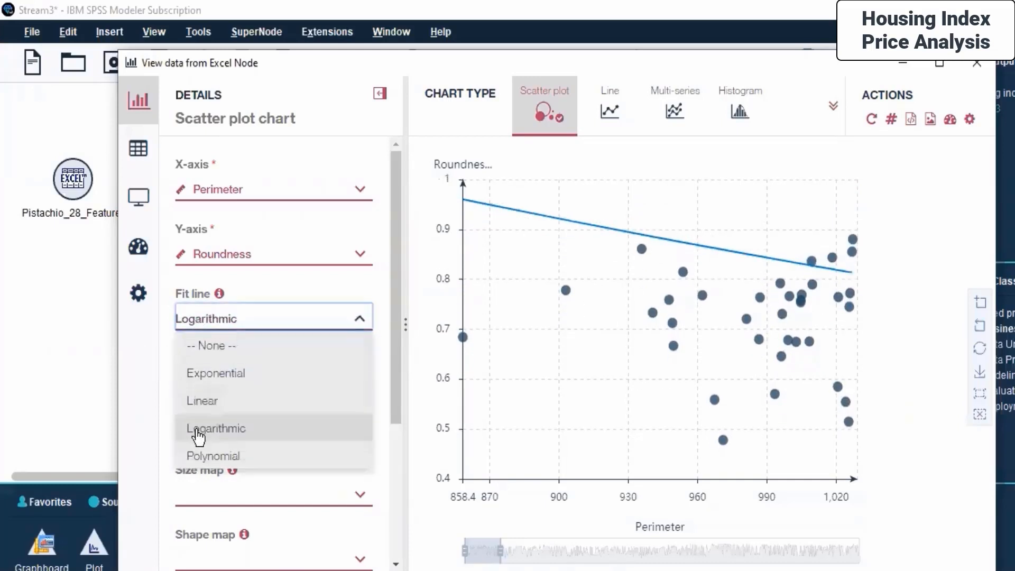
{"action": "scroll", "coordinate": [198, 436], "scroll_direction": "down", "scroll_amount": 2}
{"action": "scroll", "coordinate": [226, 254], "scroll_direction": "down", "scroll_amount": 2}
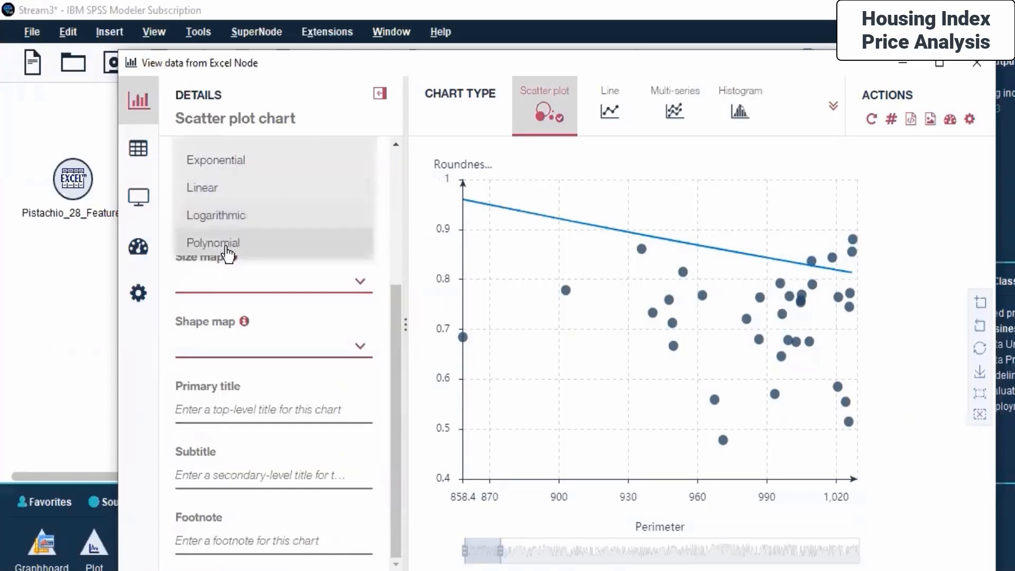
{"action": "left_click", "coordinate": [227, 246]}
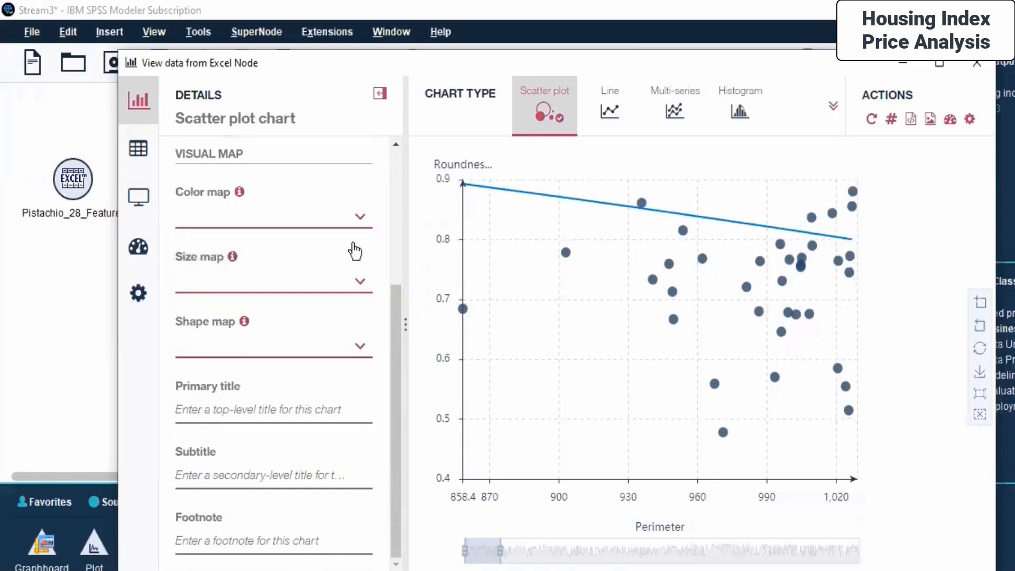
{"action": "scroll", "coordinate": [262, 217], "scroll_direction": "up", "scroll_amount": 3}
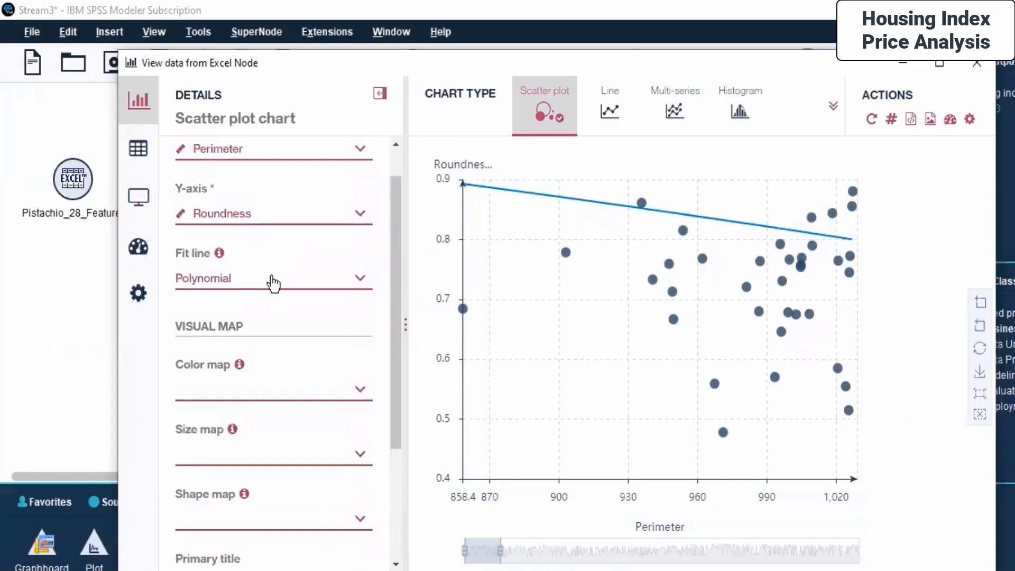
{"action": "left_click", "coordinate": [274, 279]}
{"action": "left_click", "coordinate": [208, 363]}
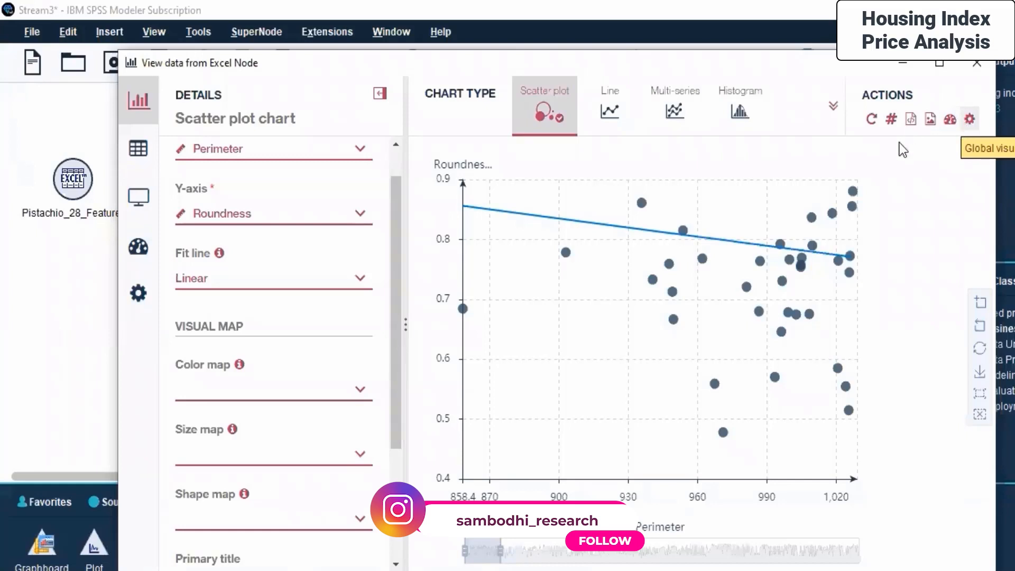
- Save the scatter plot as a dashboard chart snapshot
{"action": "left_click", "coordinate": [950, 119]}
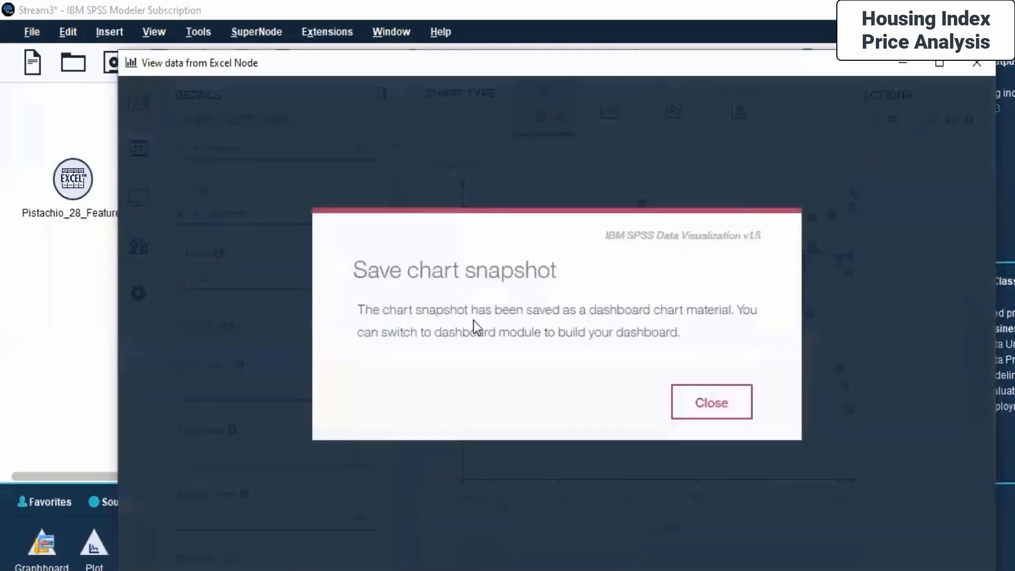
{"action": "left_click", "coordinate": [712, 406]}
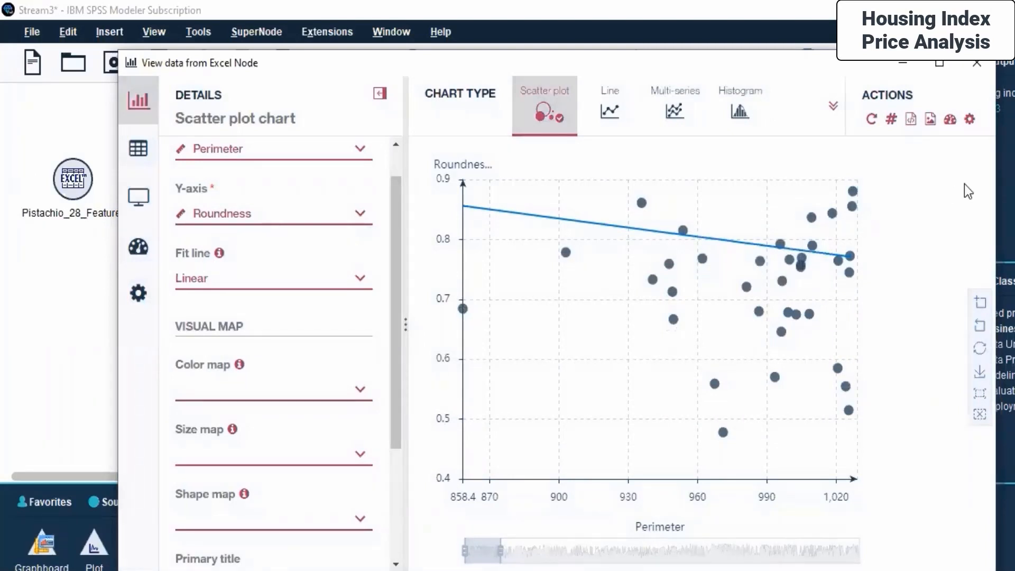
- Browse the Global visualization preferences tabs, toggling Global titles on and off, and apply the preferences
{"action": "left_click", "coordinate": [971, 121]}
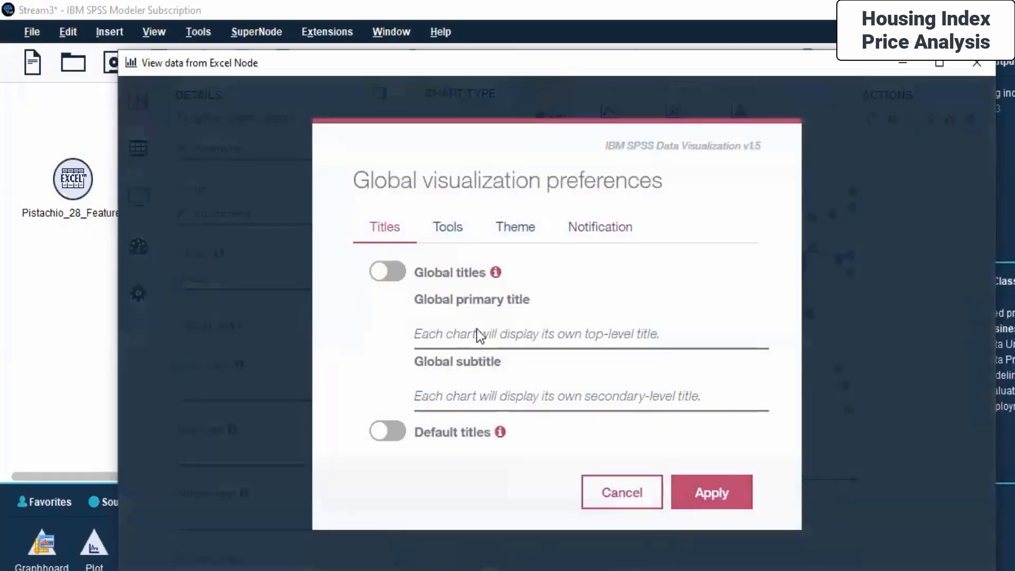
{"action": "left_click", "coordinate": [439, 233]}
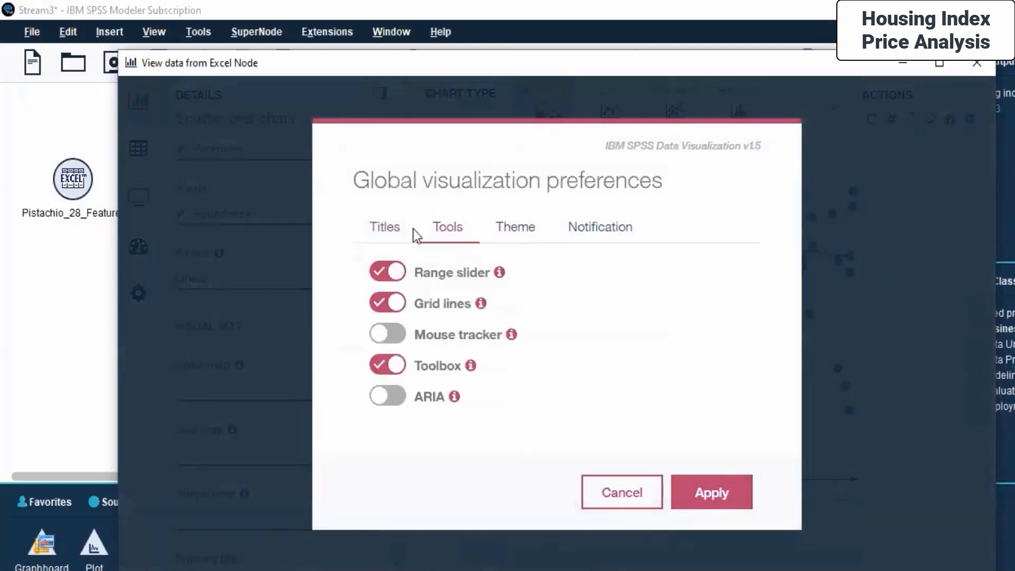
{"action": "left_click", "coordinate": [505, 228]}
{"action": "left_click", "coordinate": [592, 228]}
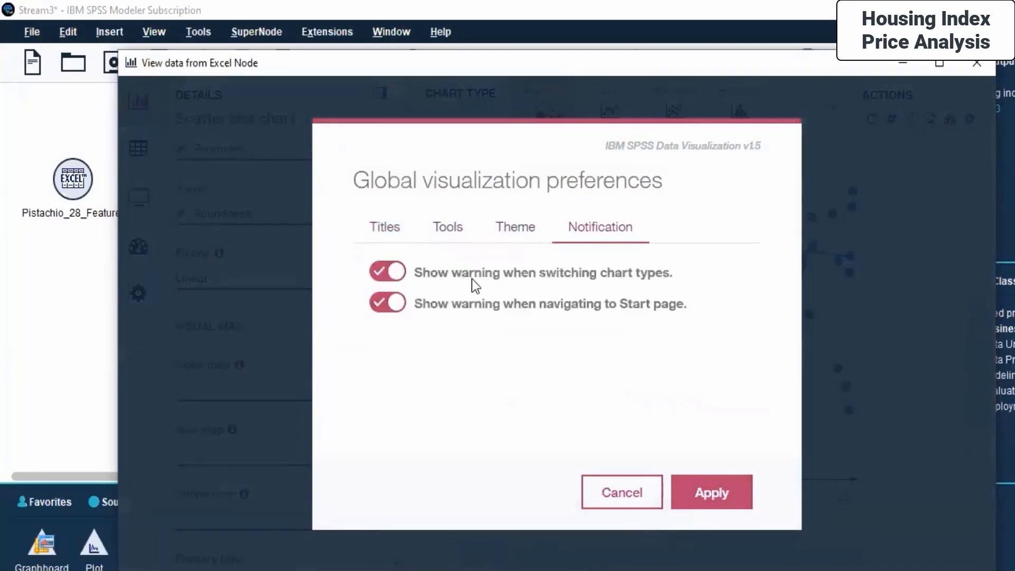
{"action": "left_click", "coordinate": [380, 233]}
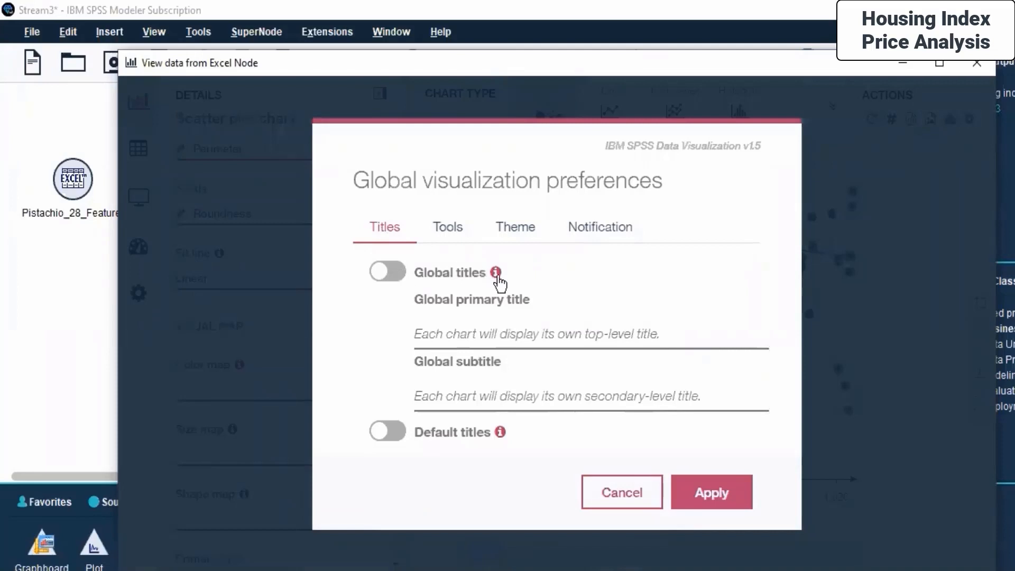
{"action": "mouse_move", "coordinate": [497, 272]}
{"action": "left_click", "coordinate": [400, 273]}
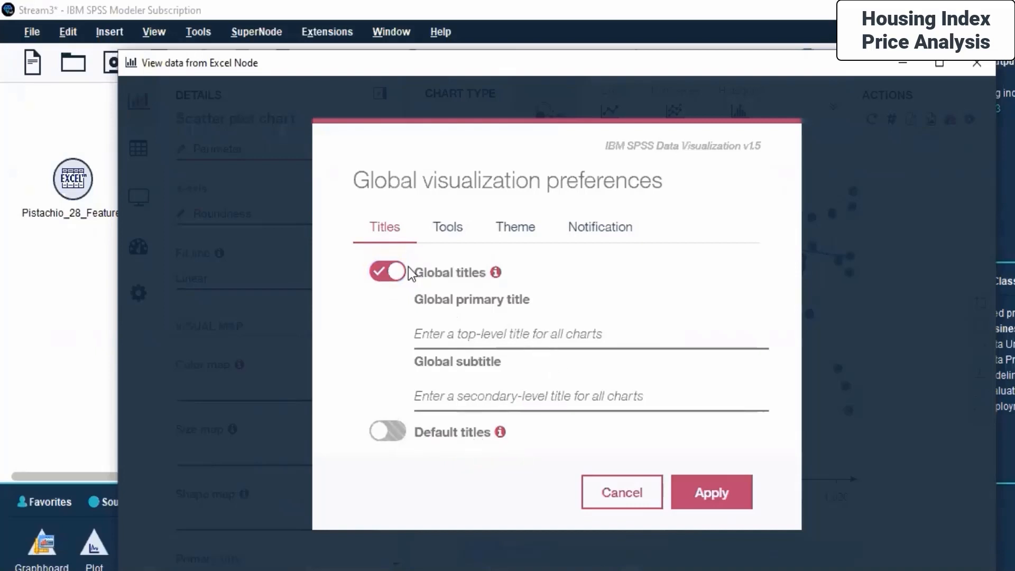
{"action": "left_click", "coordinate": [376, 276]}
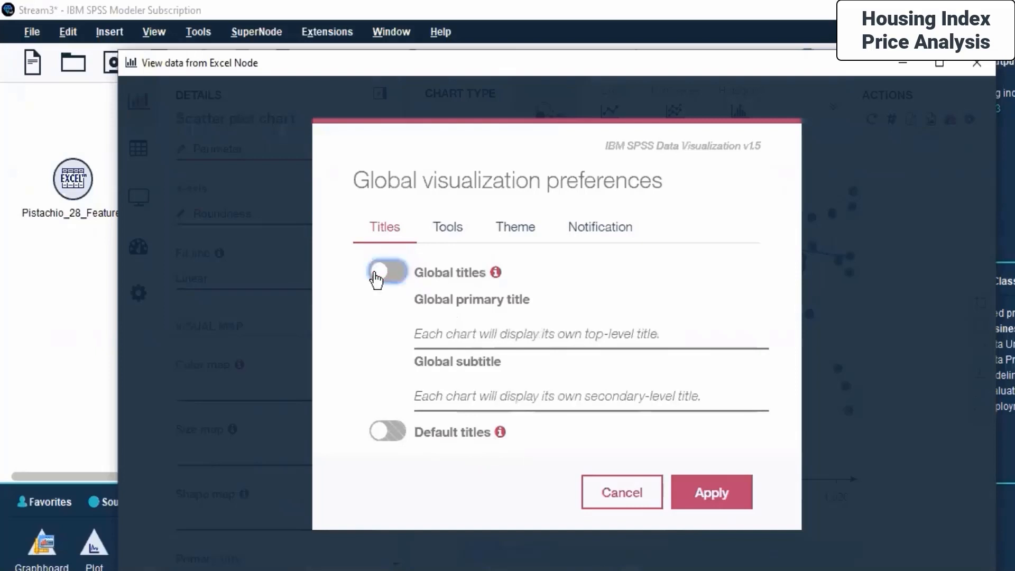
{"action": "left_click", "coordinate": [712, 497]}
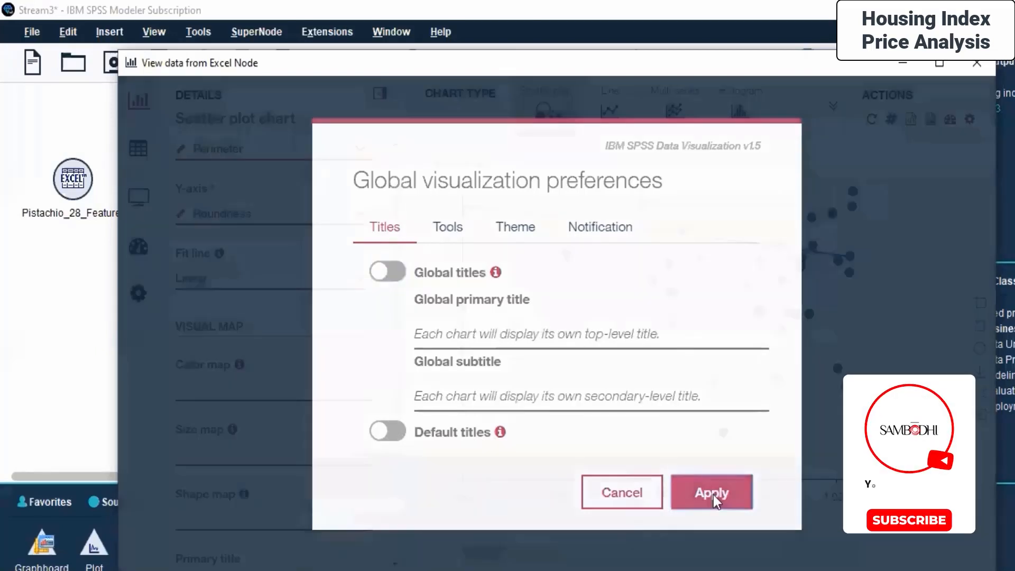
- Close the data view and open the Excel source node's settings, then cancel them
{"action": "left_click", "coordinate": [2, 356]}
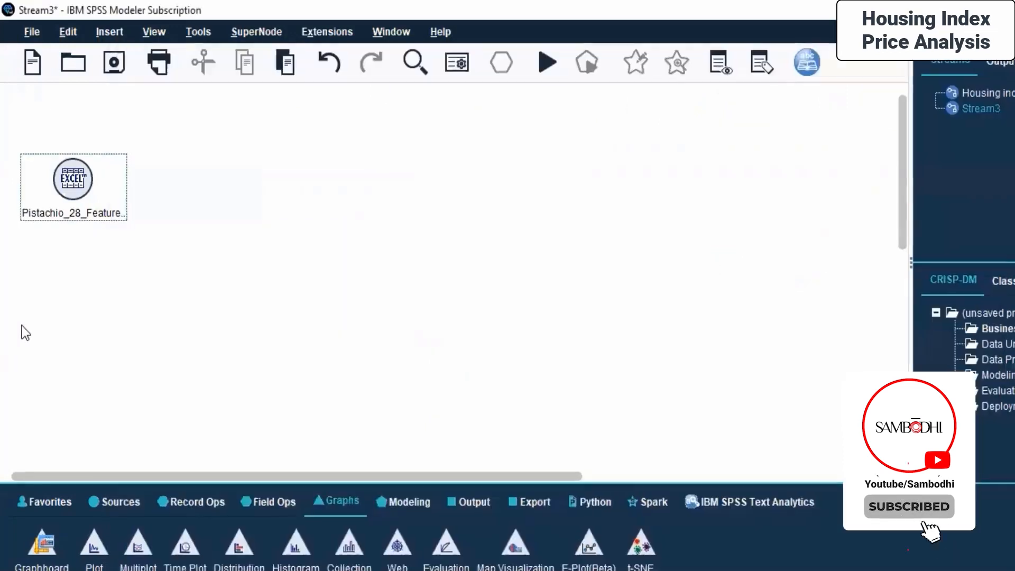
{"action": "right_click", "coordinate": [74, 180]}
{"action": "left_click", "coordinate": [106, 173]}
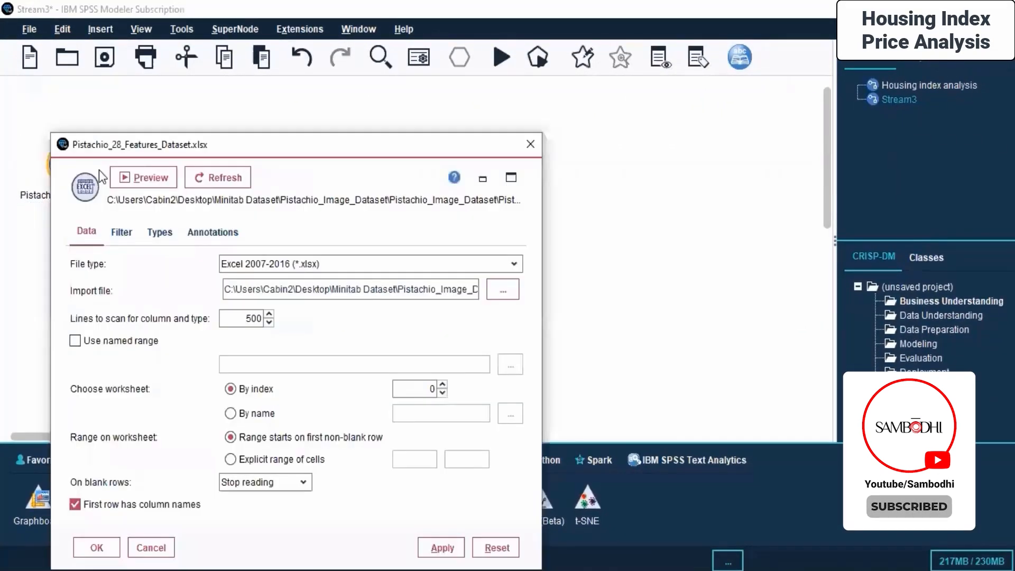
{"action": "left_click", "coordinate": [150, 547]}
{"action": "right_click", "coordinate": [31, 161]}
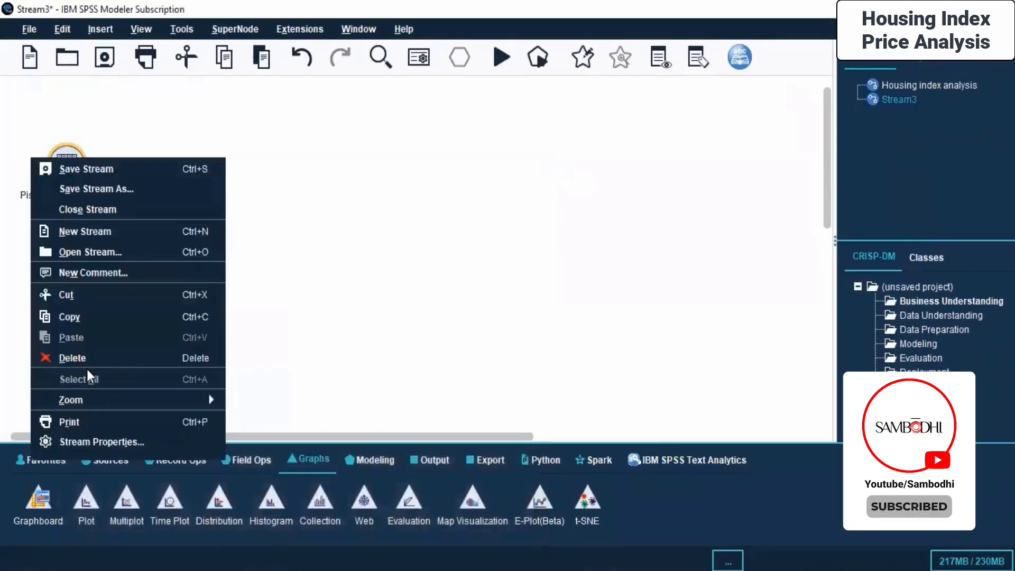
{"action": "left_click", "coordinate": [324, 221]}
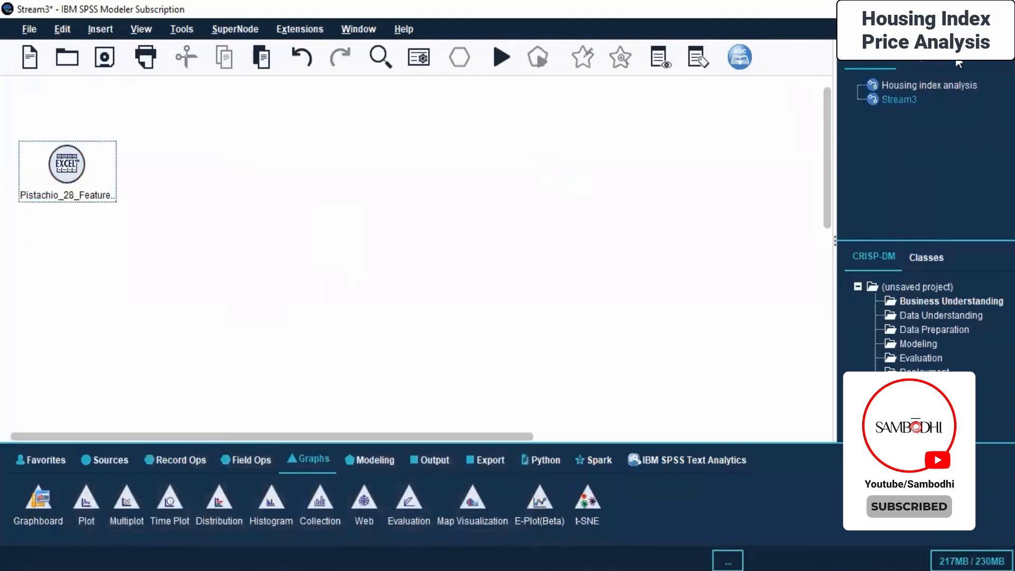
- Open the Pistachio dataset preview from the outputs list, close it, and inspect the saved graph outputs
{"action": "left_click", "coordinate": [923, 65]}
{"action": "double_click", "coordinate": [920, 163]}
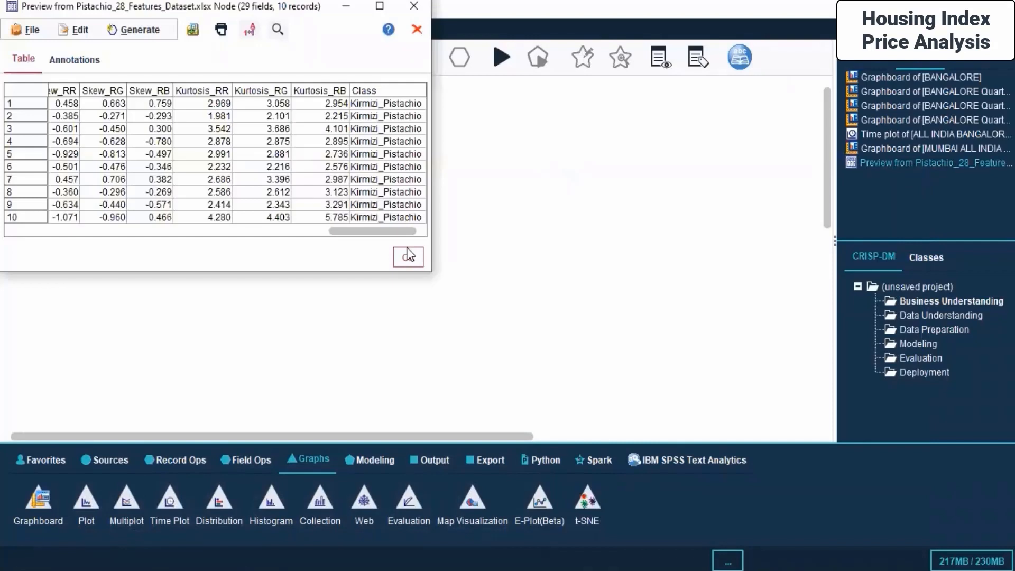
{"action": "left_click", "coordinate": [408, 256]}
{"action": "left_click", "coordinate": [969, 63]}
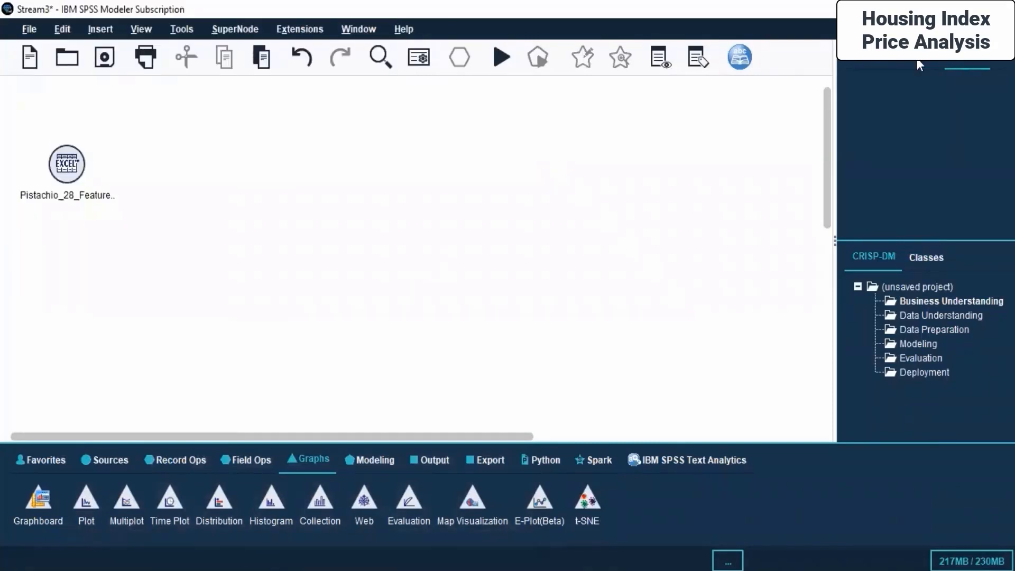
{"action": "left_click", "coordinate": [920, 65]}
{"action": "double_click", "coordinate": [904, 149]}
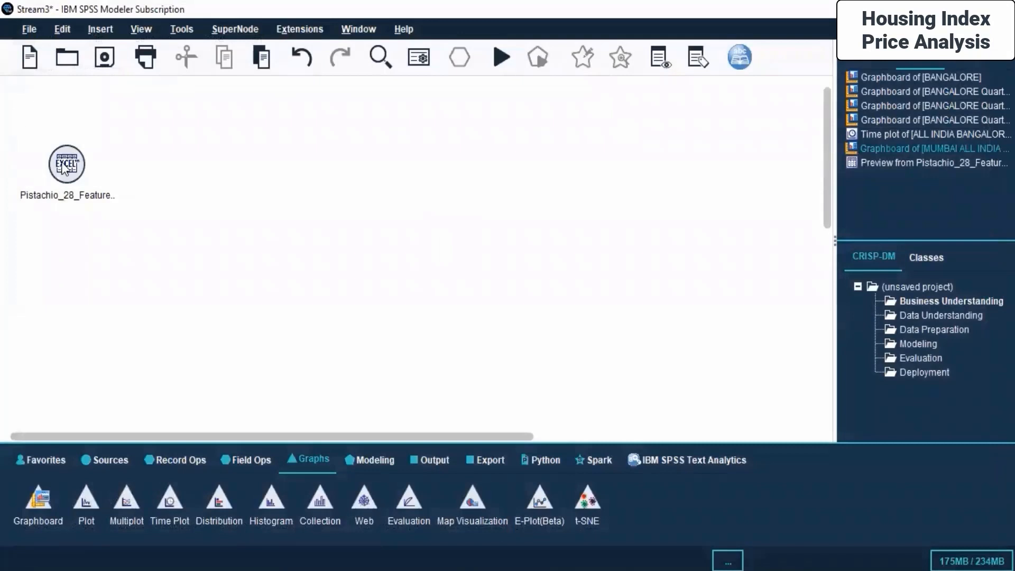
{"action": "double_click", "coordinate": [31, 500]}
{"action": "left_click_drag", "start_coordinate": [151, 164], "coordinate": [323, 161]}
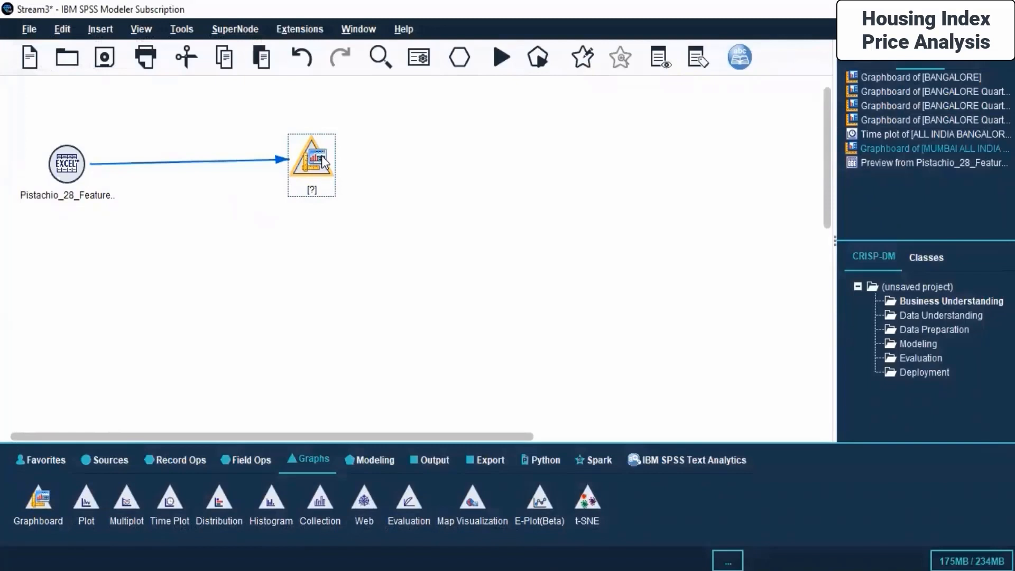
{"action": "key", "text": "Delete"}
- Open the Excel node's data view, switch to the Dashboard, and start adding an image object
{"action": "right_click", "coordinate": [74, 164]}
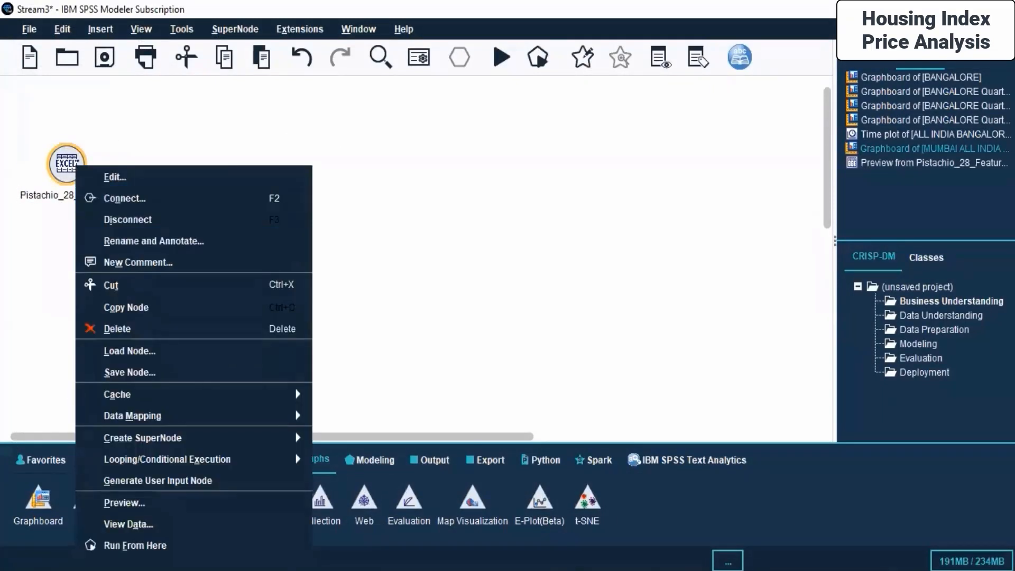
{"action": "left_click", "coordinate": [103, 524]}
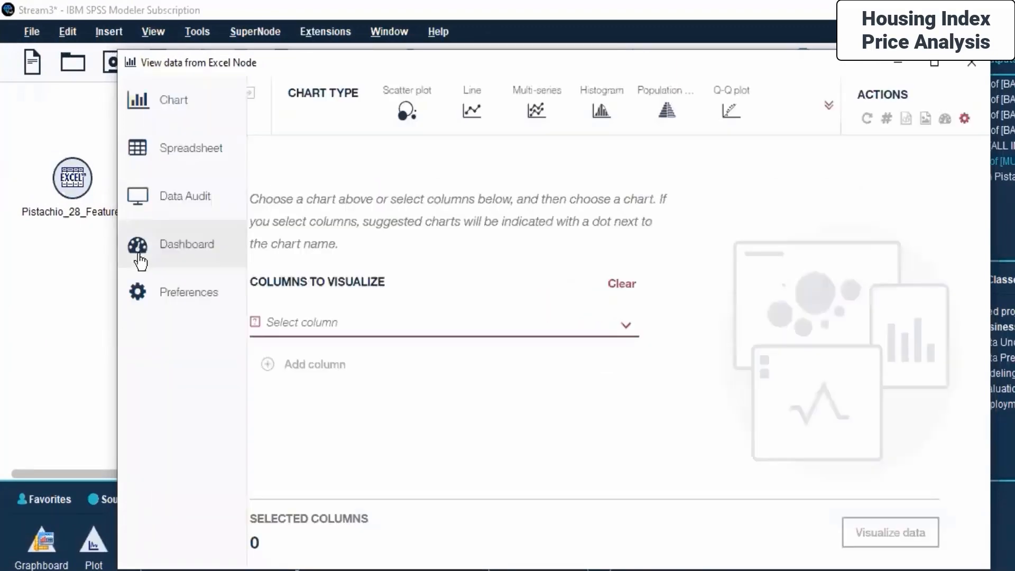
{"action": "left_click", "coordinate": [140, 259]}
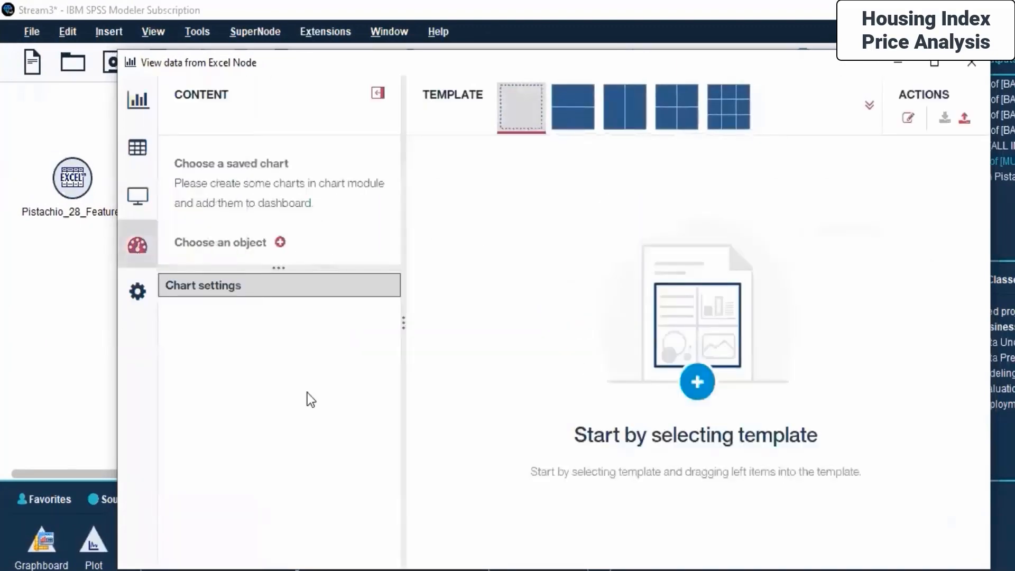
{"action": "left_click", "coordinate": [280, 241]}
{"action": "left_click", "coordinate": [547, 280]}
{"action": "left_click", "coordinate": [708, 425]}
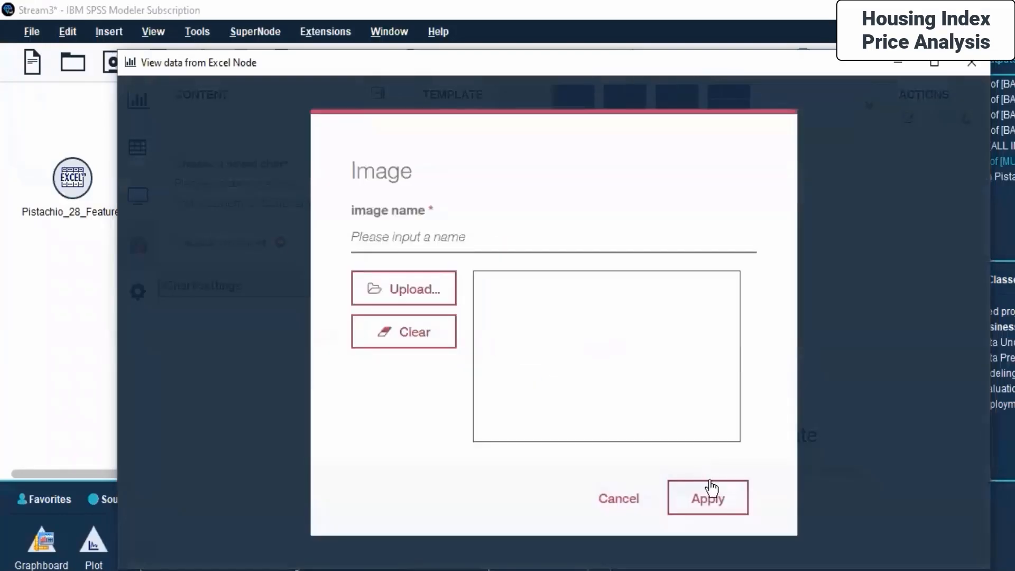
- Browse for an image upload in Live Sessions > Day 6 with All files shown, then cancel the file selection
{"action": "left_click", "coordinate": [416, 297]}
{"action": "left_click", "coordinate": [609, 224]}
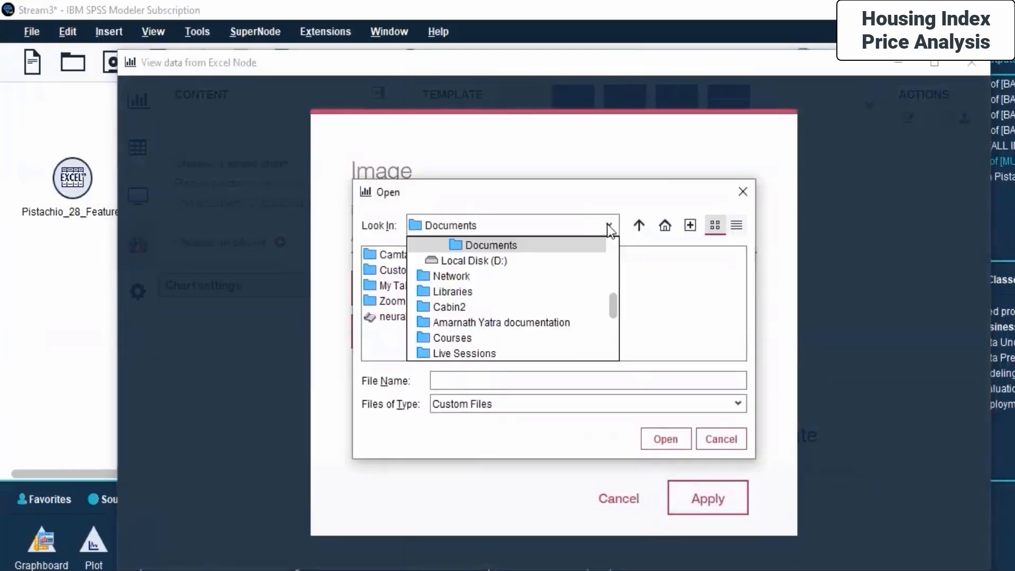
{"action": "left_click", "coordinate": [473, 353]}
{"action": "double_click", "coordinate": [708, 255]}
{"action": "double_click", "coordinate": [401, 333]}
{"action": "left_click", "coordinate": [575, 408]}
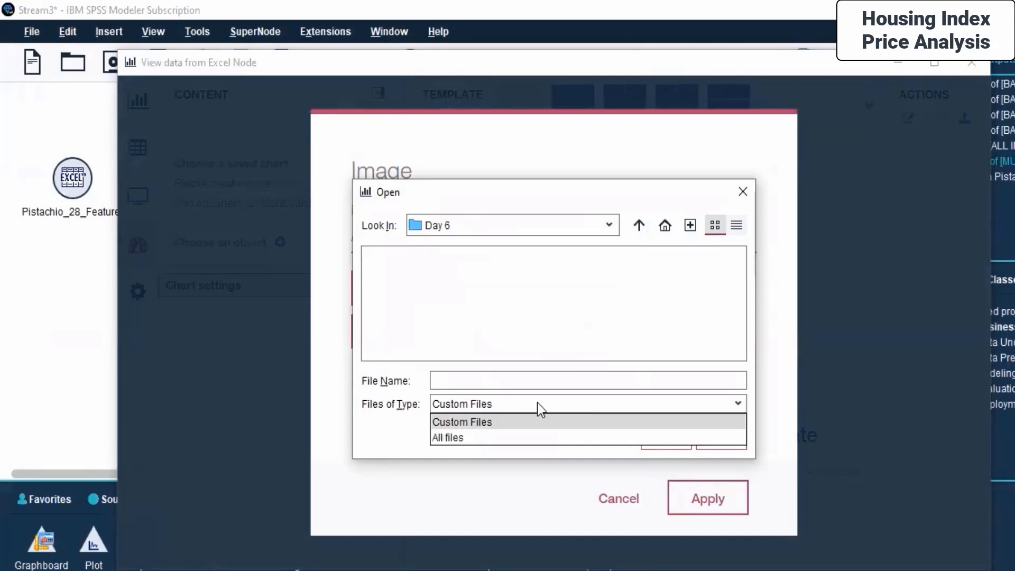
{"action": "left_click", "coordinate": [494, 436]}
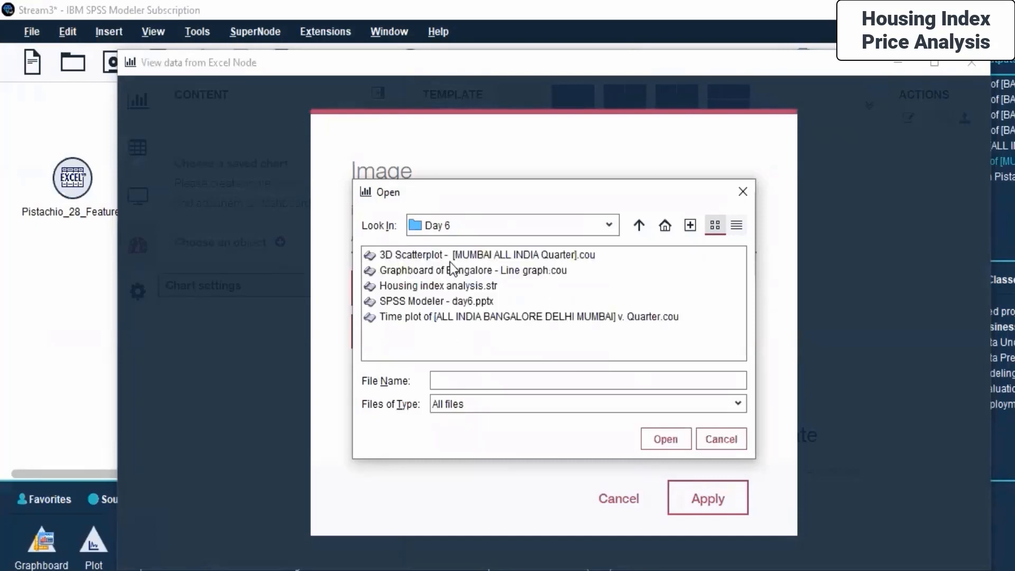
{"action": "left_click", "coordinate": [720, 447]}
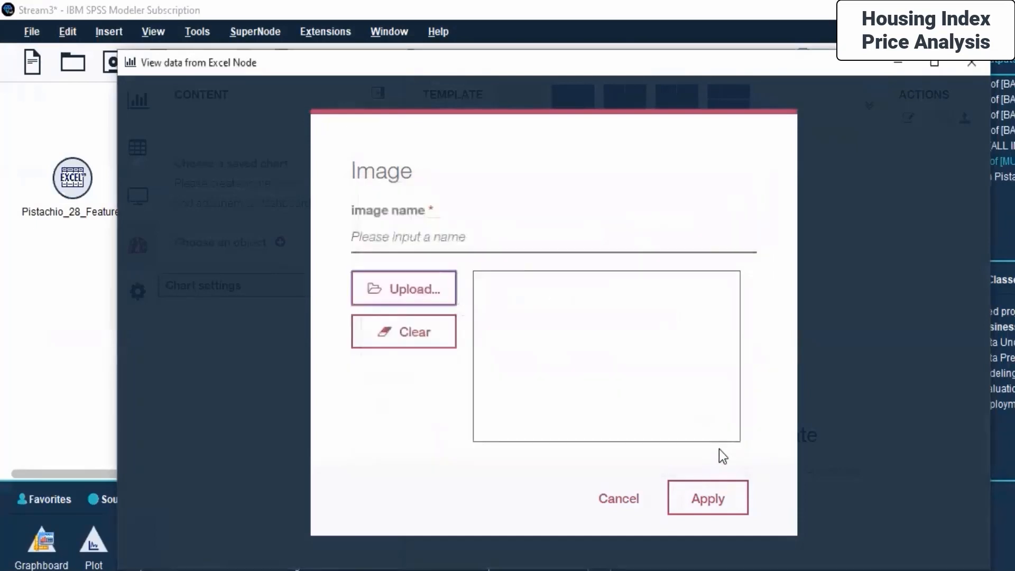
- Cancel the image dialog and build a scatter plot of Compactness against Eccentricity with a Linear fit line
{"action": "left_click", "coordinate": [632, 499]}
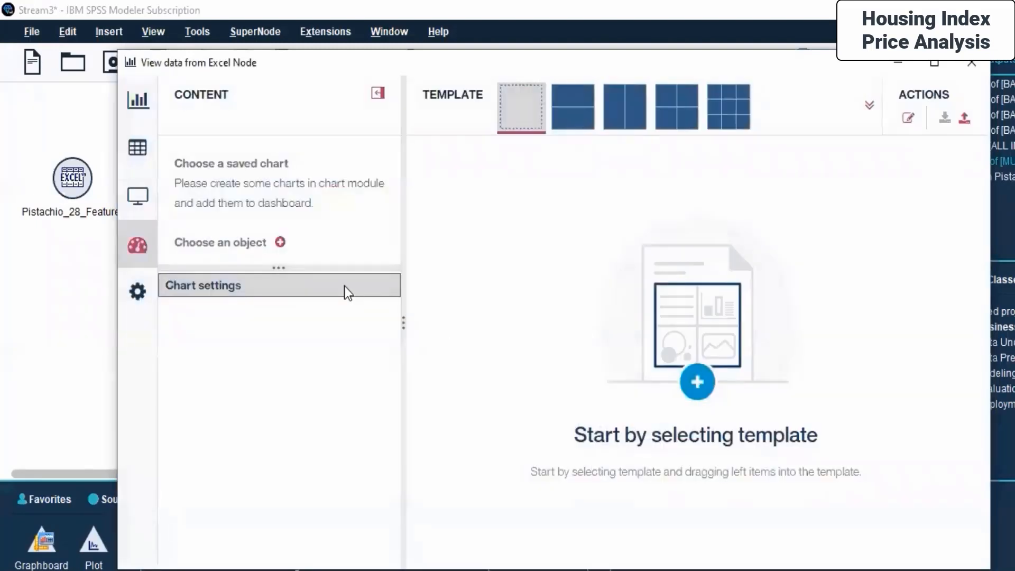
{"action": "left_click", "coordinate": [138, 101]}
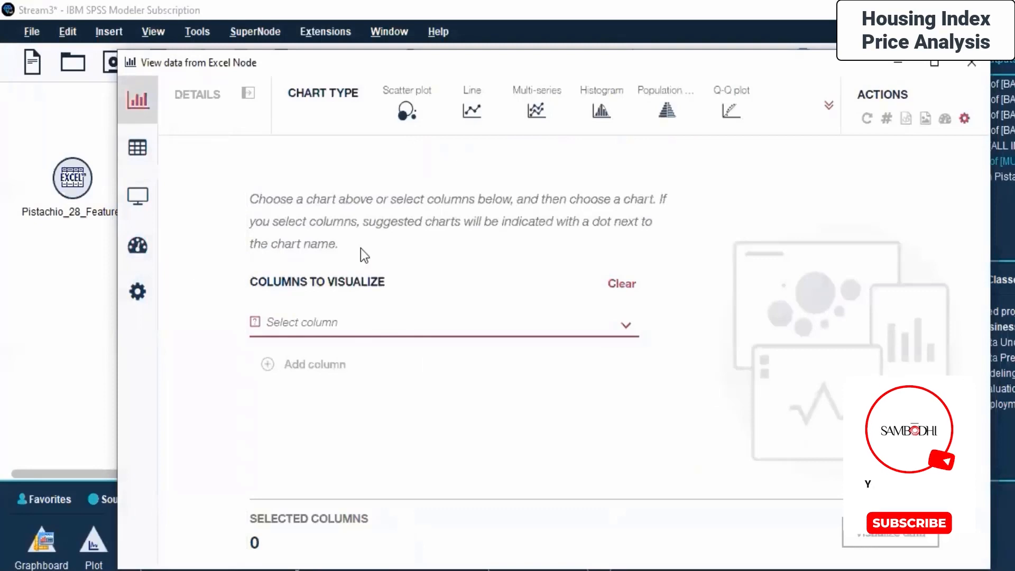
{"action": "left_click", "coordinate": [405, 113]}
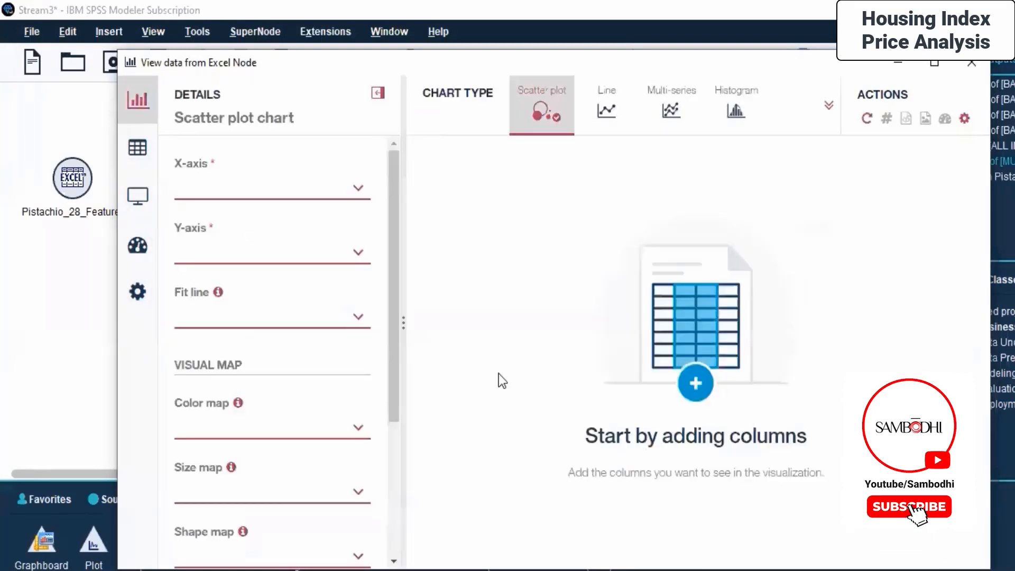
{"action": "left_click", "coordinate": [301, 188]}
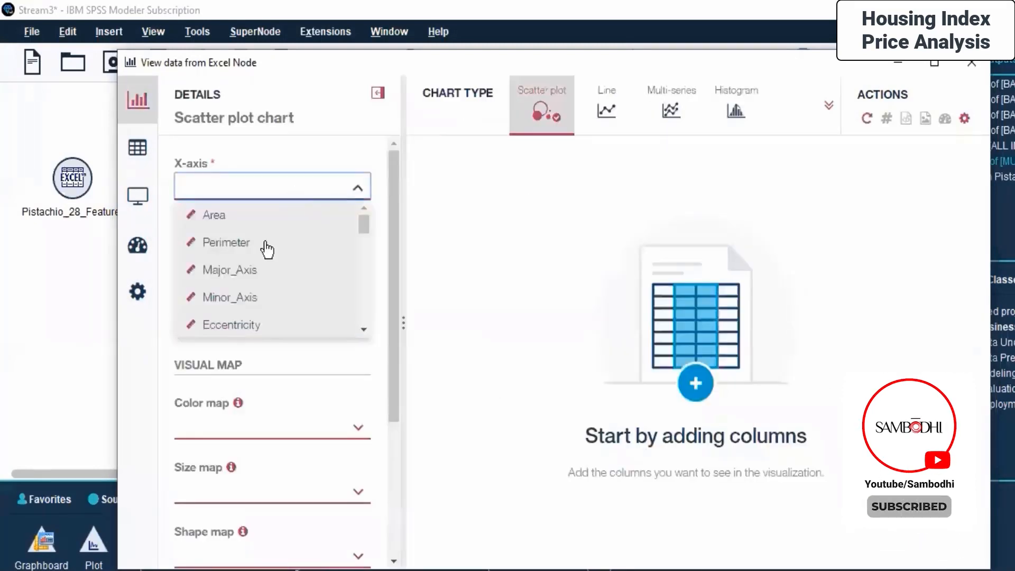
{"action": "left_click", "coordinate": [246, 327]}
{"action": "left_click", "coordinate": [259, 249]}
{"action": "scroll", "coordinate": [251, 319], "scroll_direction": "down", "scroll_amount": 5}
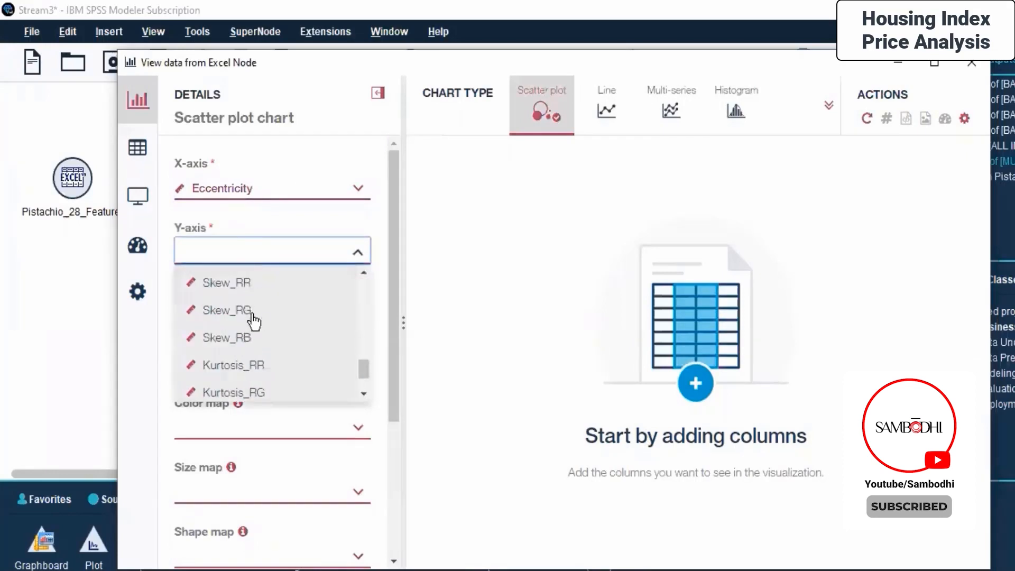
{"action": "scroll", "coordinate": [253, 322], "scroll_direction": "down", "scroll_amount": 1}
{"action": "scroll", "coordinate": [254, 322], "scroll_direction": "up", "scroll_amount": 5}
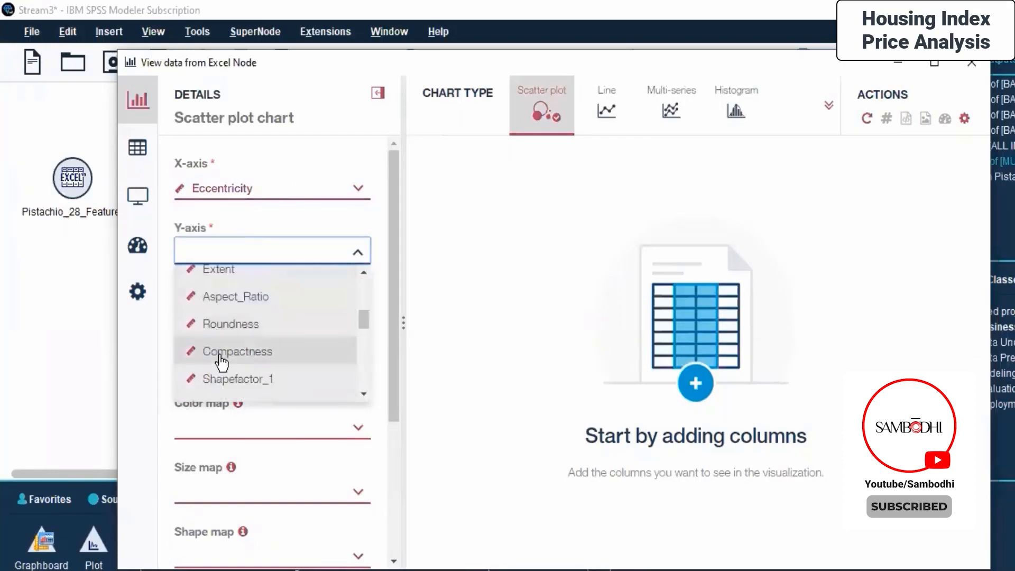
{"action": "left_click", "coordinate": [223, 360]}
{"action": "left_click", "coordinate": [253, 315]}
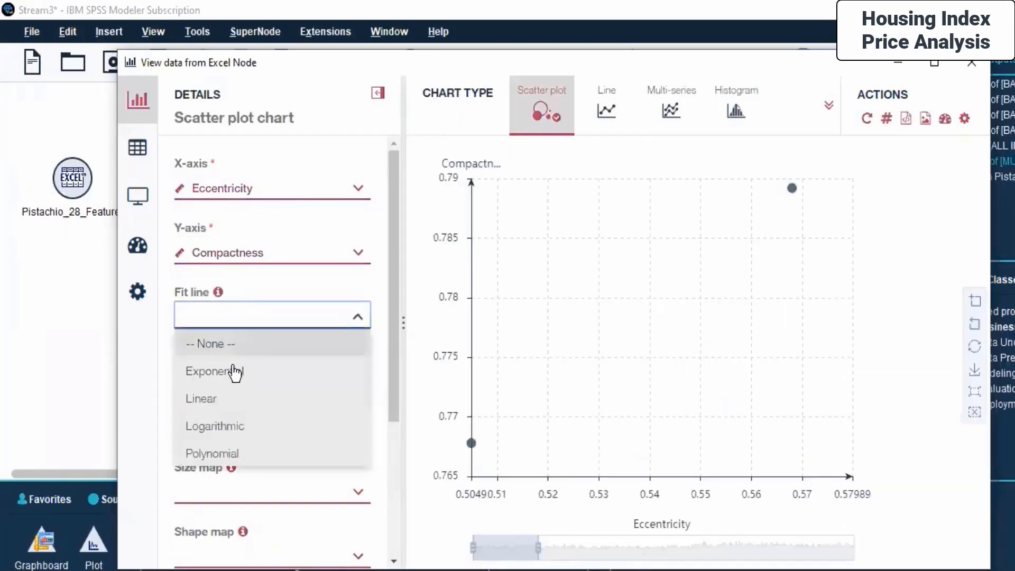
{"action": "left_click", "coordinate": [233, 401]}
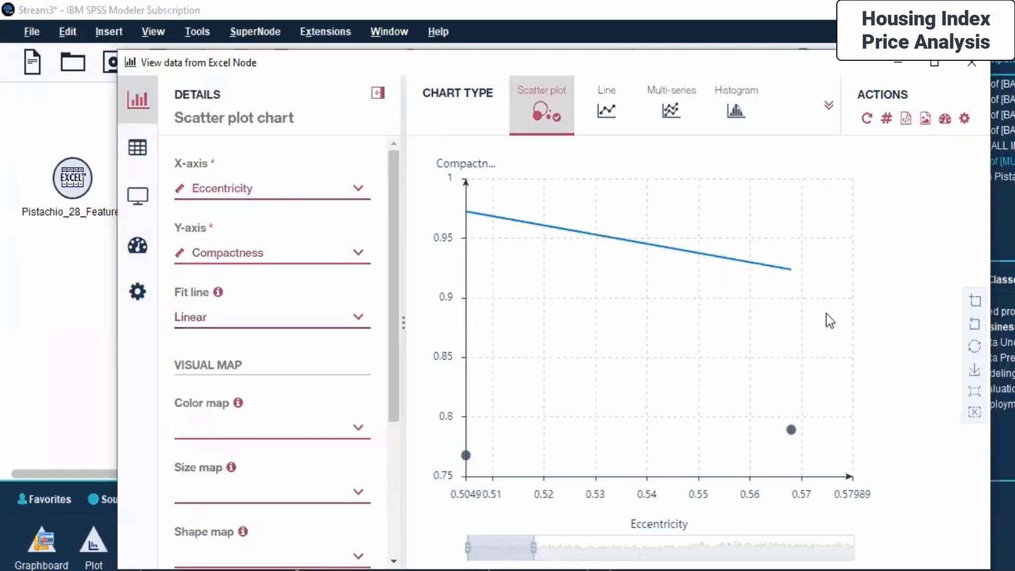
- Set the chart's primary title to "Scatter Plot - Compactness v/s Eccentricity"
{"action": "scroll", "coordinate": [222, 370], "scroll_direction": "down", "scroll_amount": 4}
{"action": "left_click", "coordinate": [195, 410]}
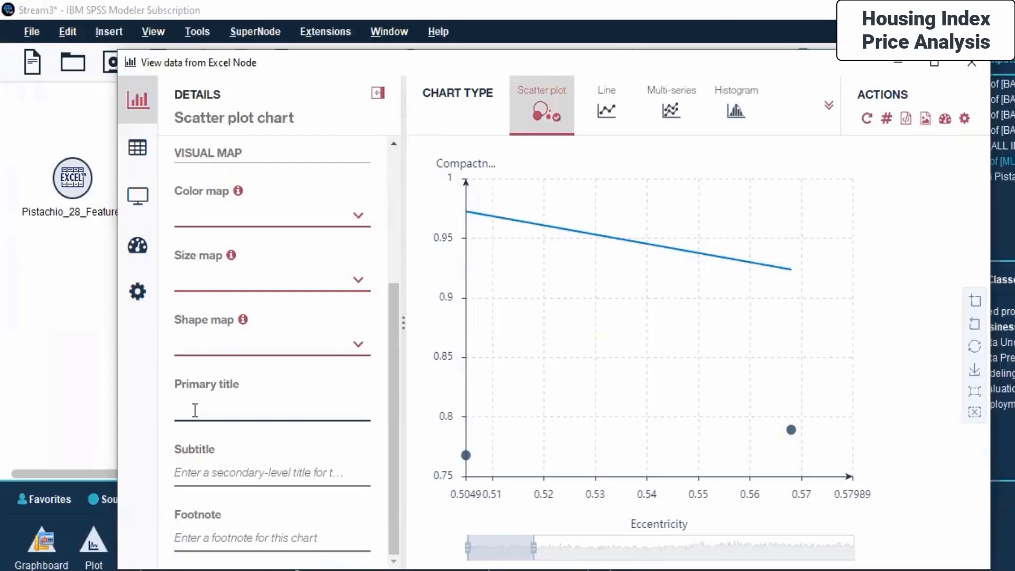
{"action": "type", "text": "Scatter"}
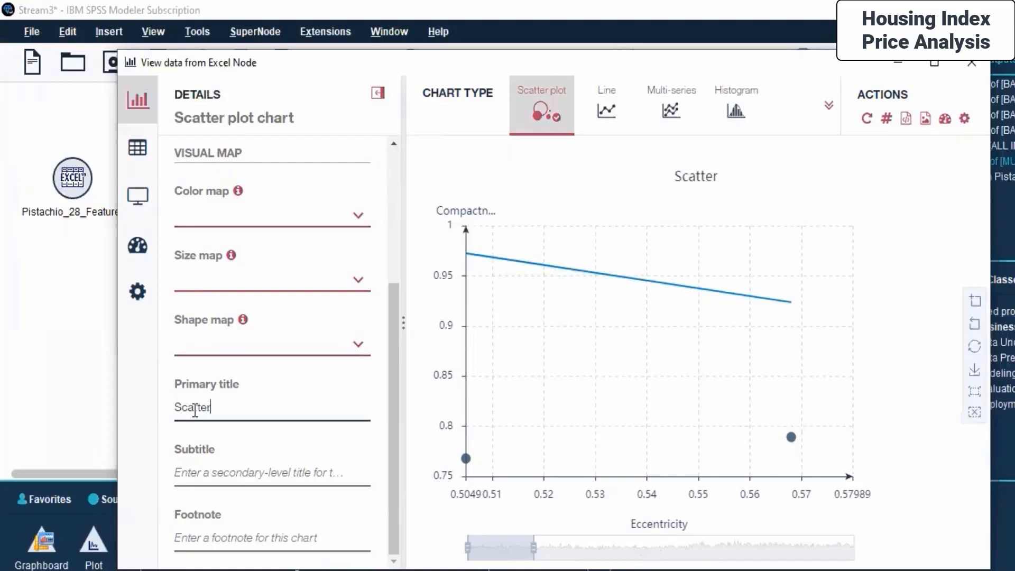
{"action": "type", "text": " Plot - Compa"}
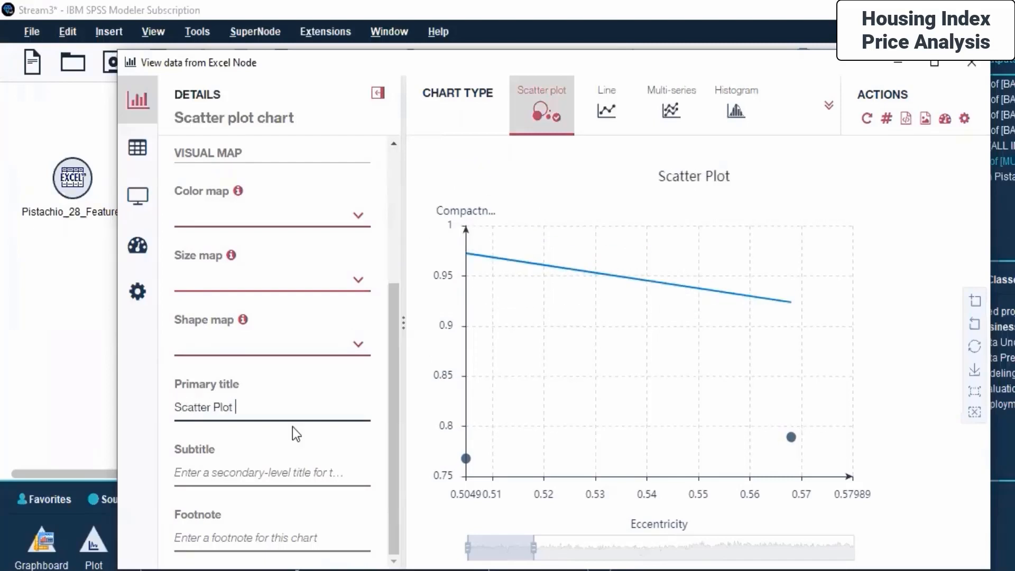
{"action": "type", "text": "ct"}
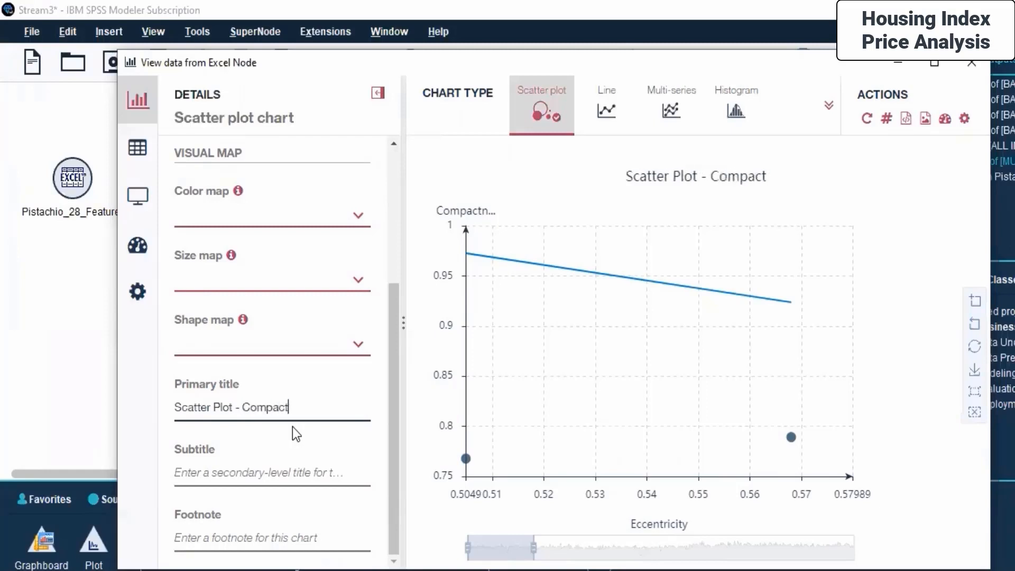
{"action": "type", "text": "ness v/s "}
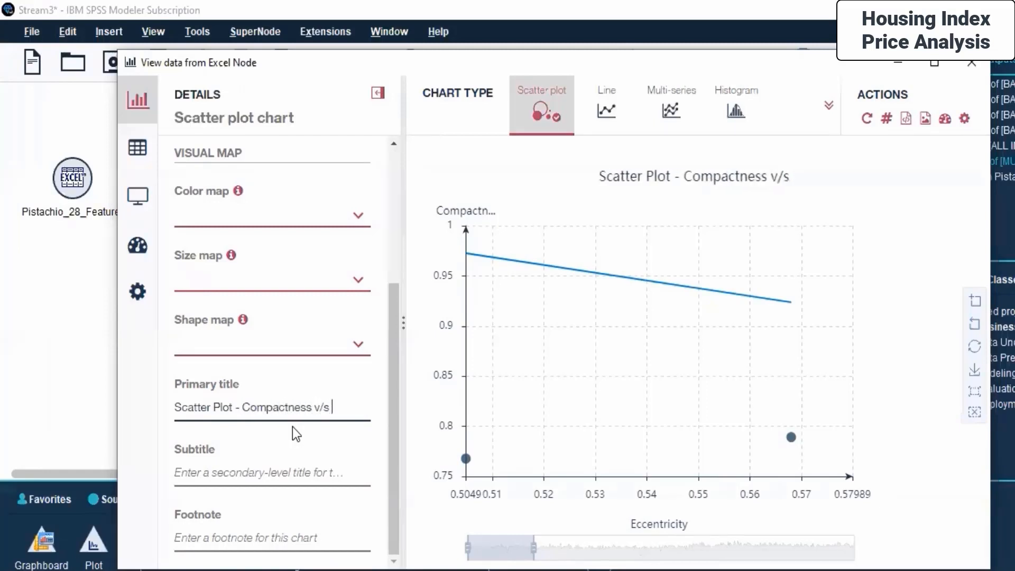
{"action": "type", "text": "Eccentricity"}
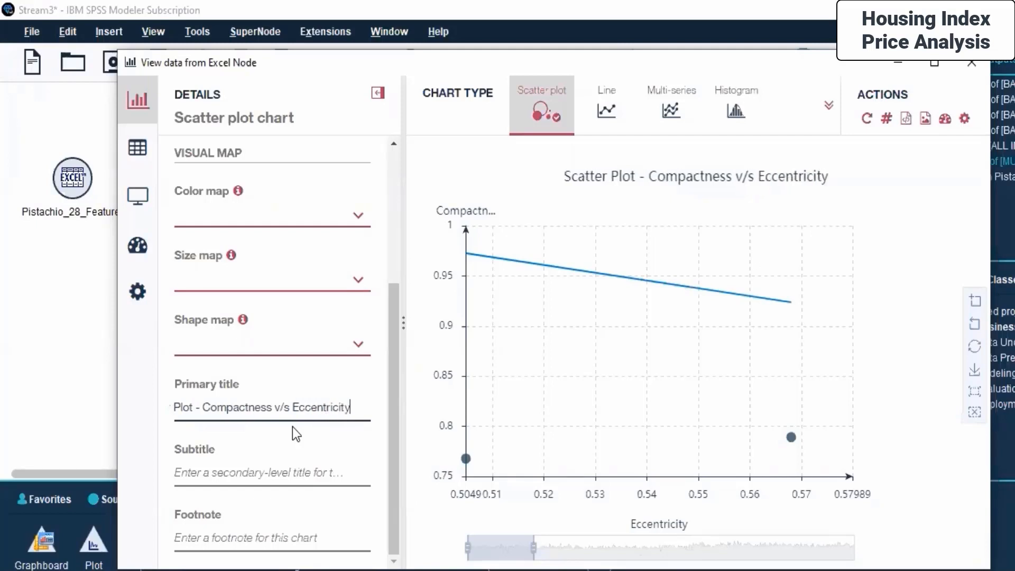
- Save a snapshot of the scatter chart as dashboard chart material
{"action": "left_click", "coordinate": [899, 189]}
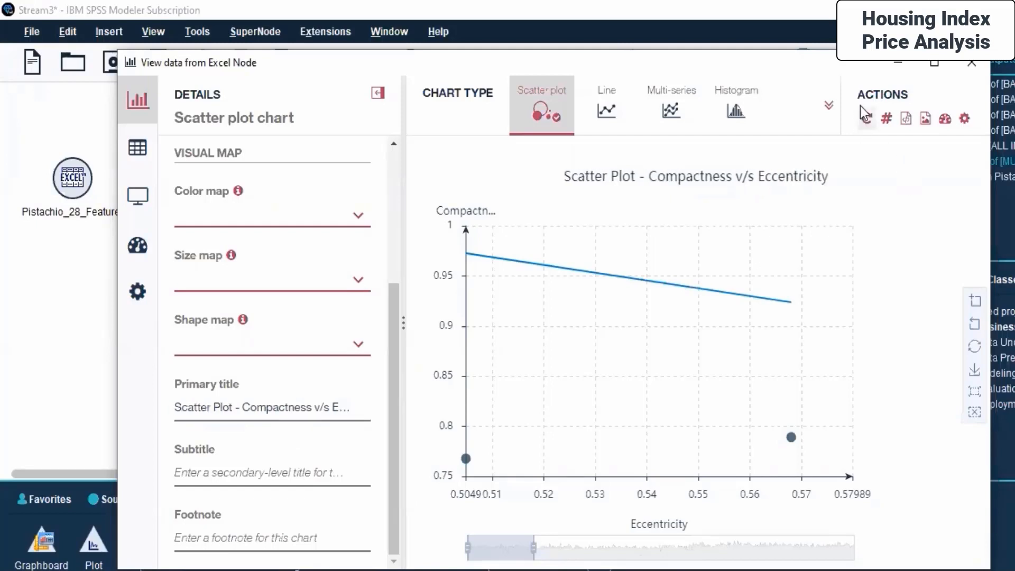
{"action": "left_click", "coordinate": [945, 120]}
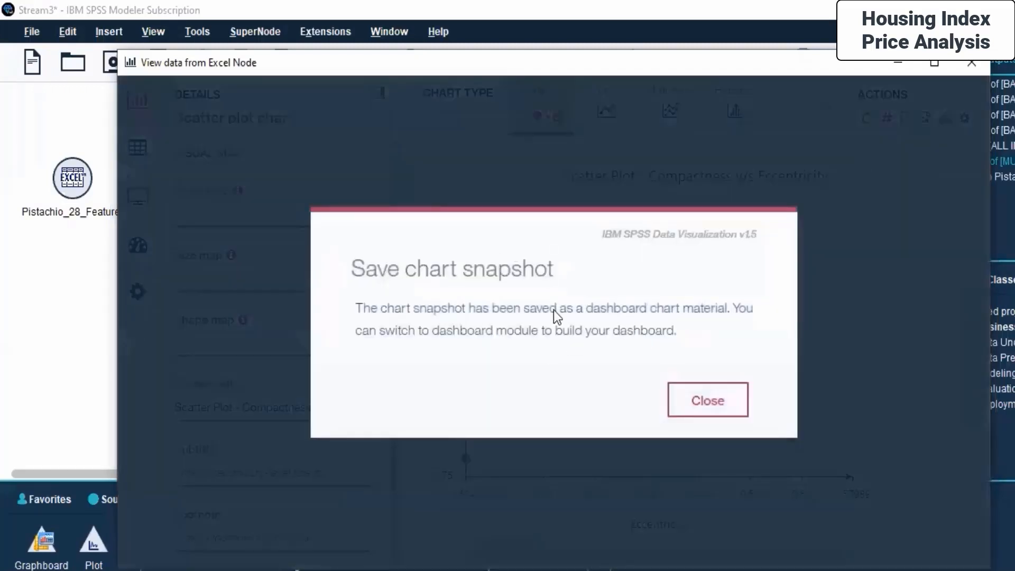
{"action": "left_click", "coordinate": [678, 401]}
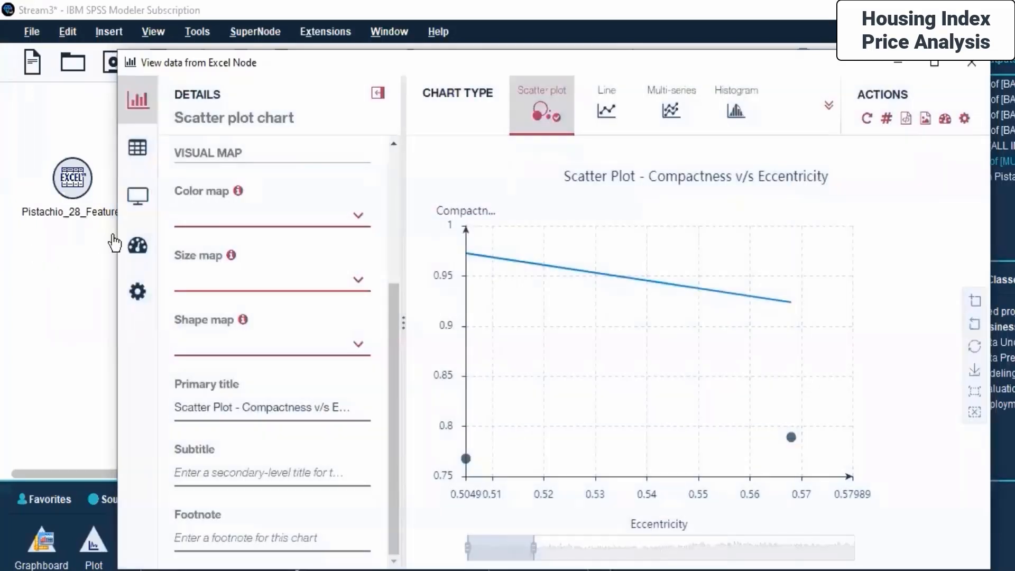
- Open the Dashboard, review the saved scatter chart's settings, and try placing it into a single-panel template
{"action": "left_click", "coordinate": [142, 249]}
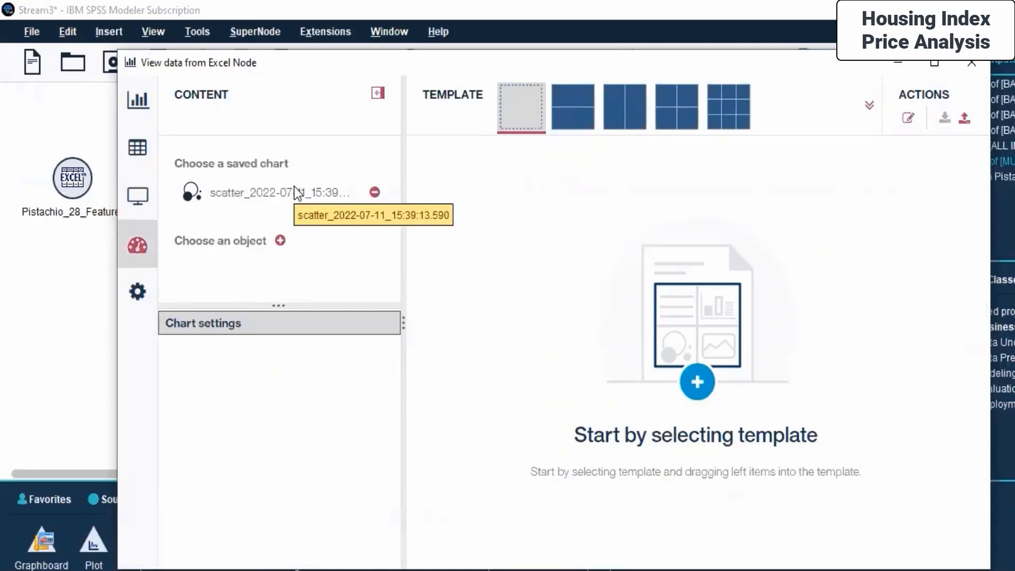
{"action": "left_click", "coordinate": [260, 197]}
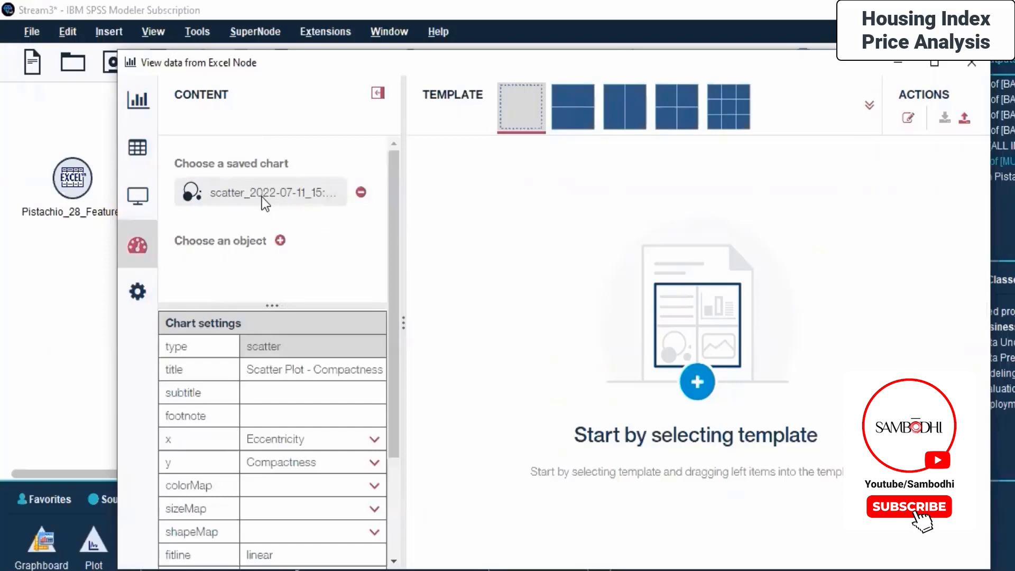
{"action": "scroll", "coordinate": [260, 390], "scroll_direction": "down", "scroll_amount": 3}
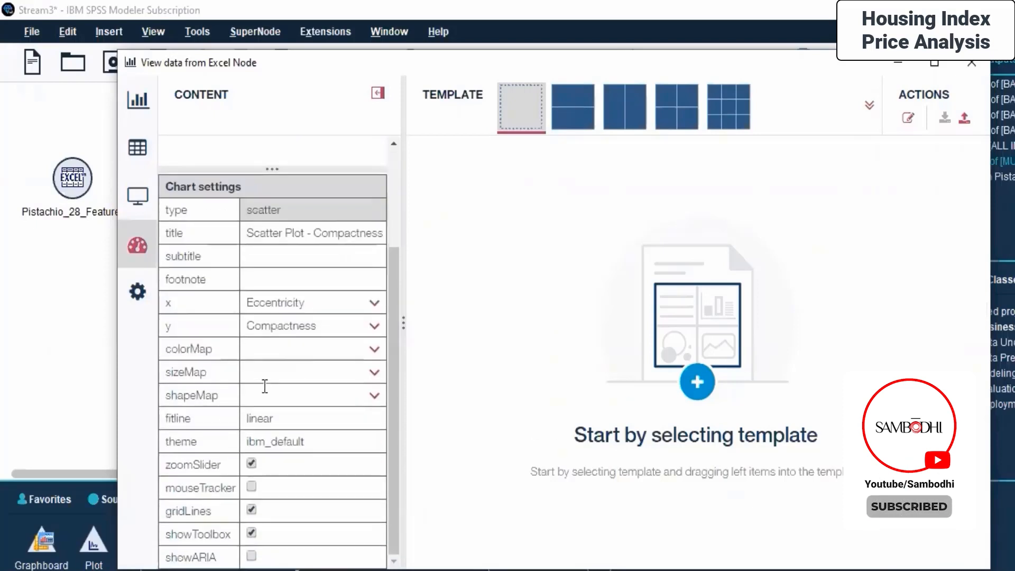
{"action": "scroll", "coordinate": [330, 404], "scroll_direction": "up", "scroll_amount": 3}
{"action": "left_click_drag", "start_coordinate": [234, 196], "coordinate": [690, 290]}
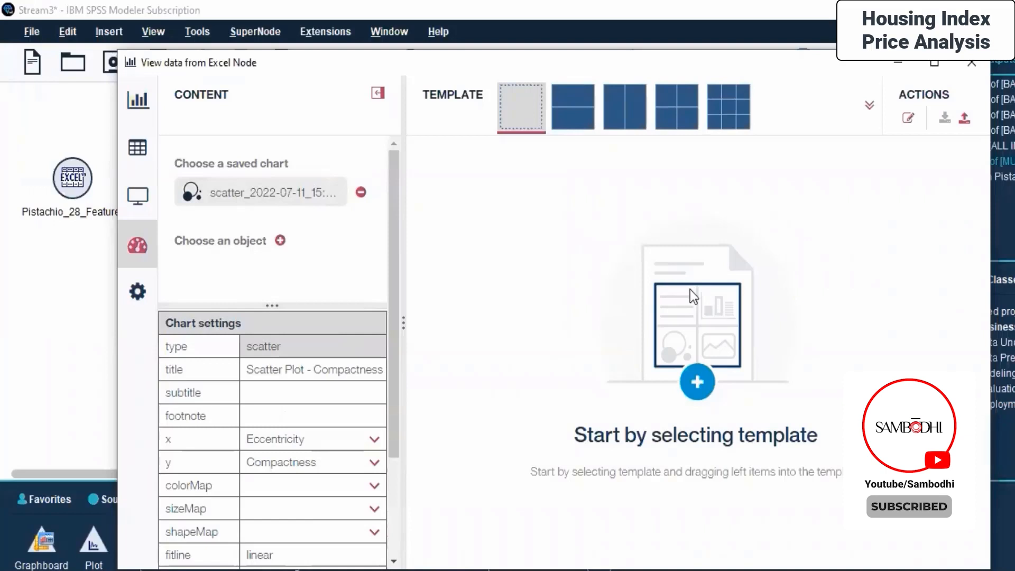
{"action": "double_click", "coordinate": [294, 195]}
{"action": "left_click", "coordinate": [572, 105]}
{"action": "left_click_drag", "start_coordinate": [284, 189], "coordinate": [662, 318]}
{"action": "scroll", "coordinate": [655, 305], "scroll_direction": "down", "scroll_amount": 5}
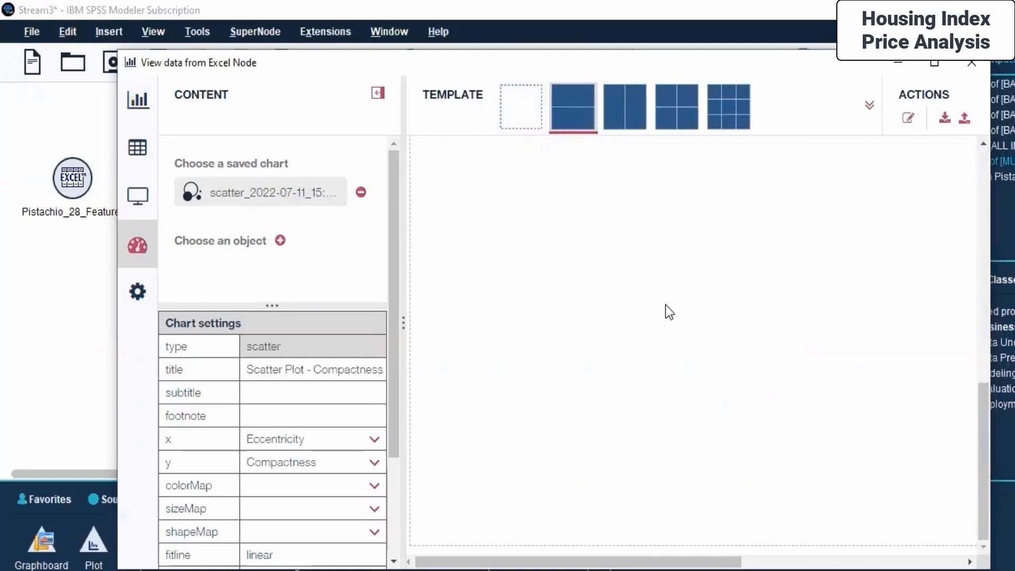
- Try to import the Day 6 time plot .cou file as a dashboard file, then cancel the import
{"action": "left_click", "coordinate": [966, 121]}
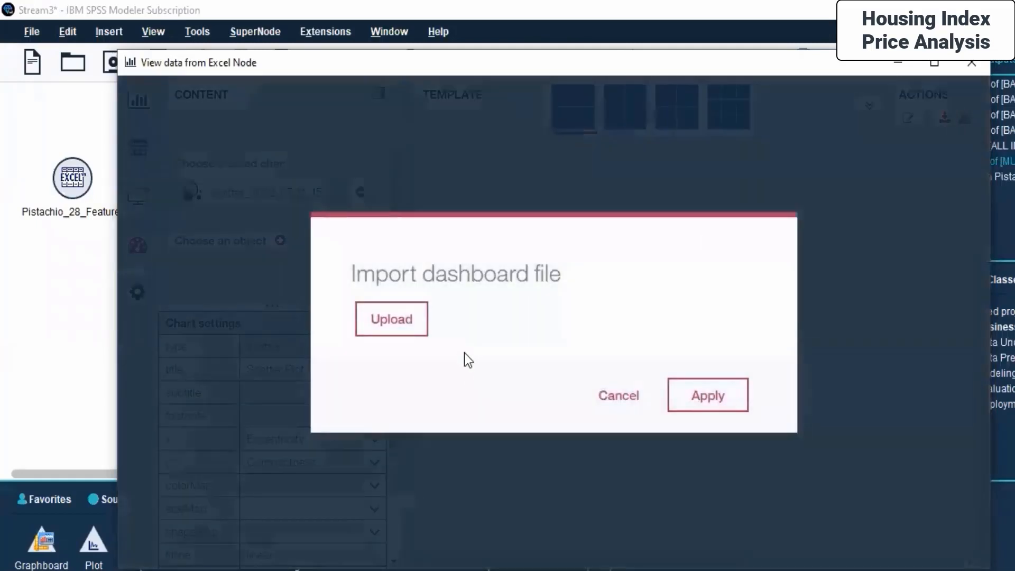
{"action": "left_click", "coordinate": [373, 321]}
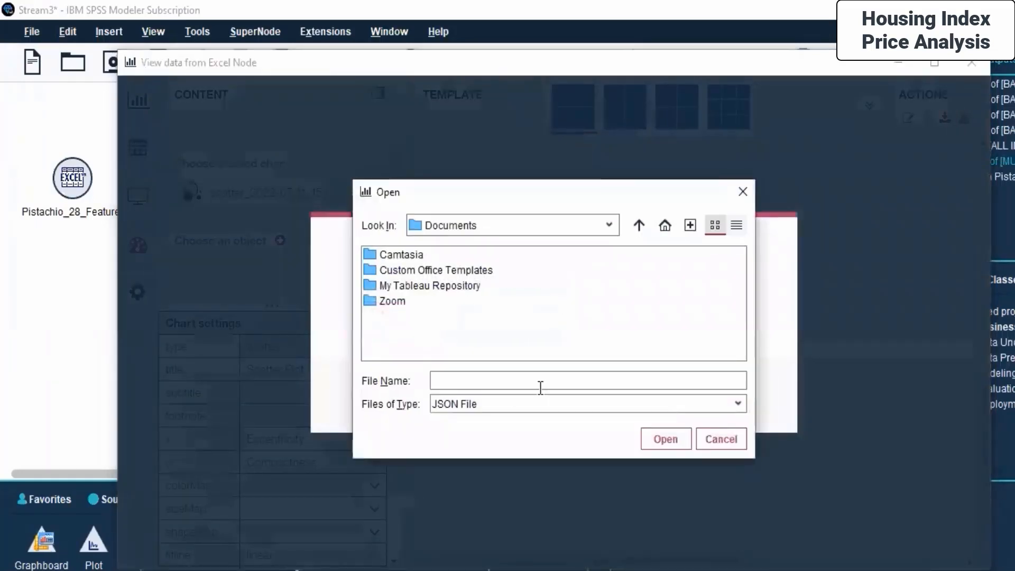
{"action": "left_click", "coordinate": [570, 411]}
{"action": "left_click", "coordinate": [531, 282]}
{"action": "left_click", "coordinate": [586, 227]}
{"action": "left_click", "coordinate": [474, 352]}
{"action": "left_click", "coordinate": [688, 256]}
{"action": "double_click", "coordinate": [688, 258]}
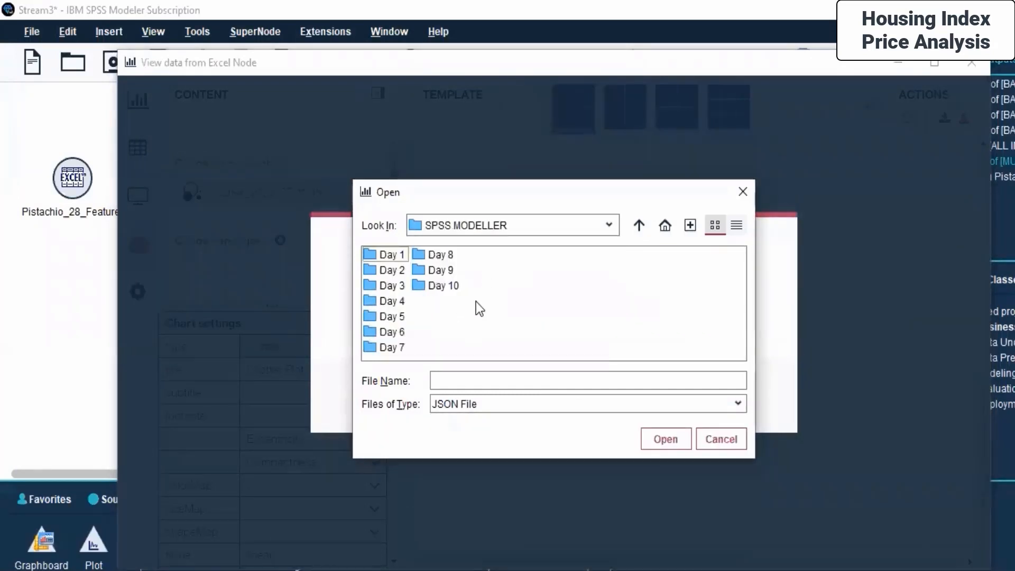
{"action": "double_click", "coordinate": [389, 332]}
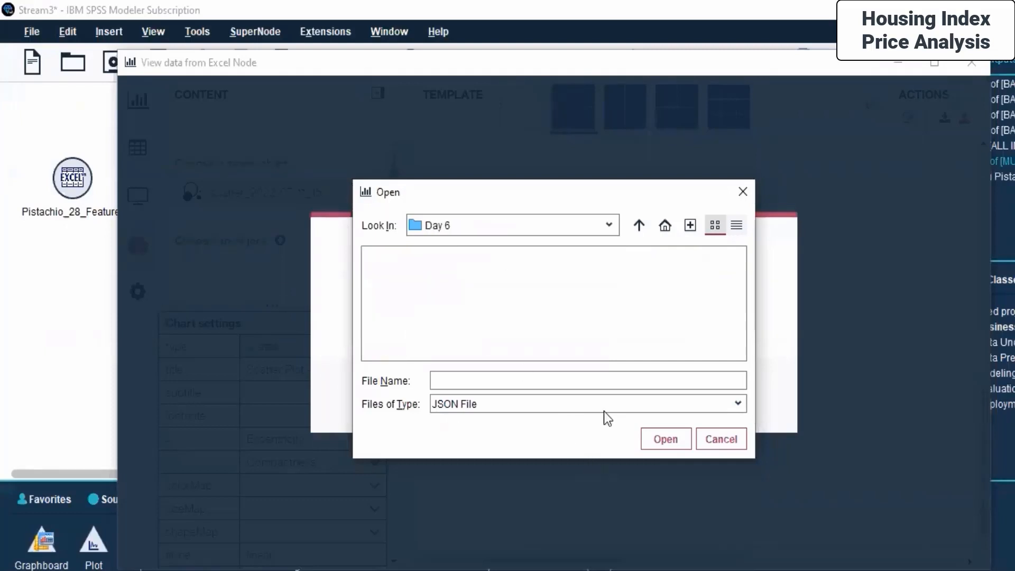
{"action": "left_click", "coordinate": [684, 406]}
{"action": "left_click", "coordinate": [507, 442]}
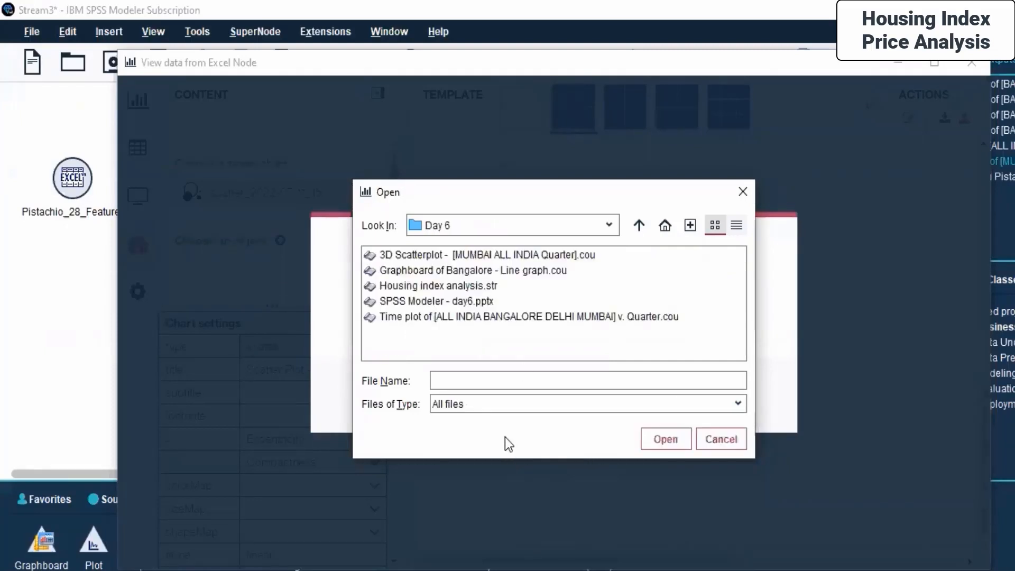
{"action": "left_click", "coordinate": [441, 284]}
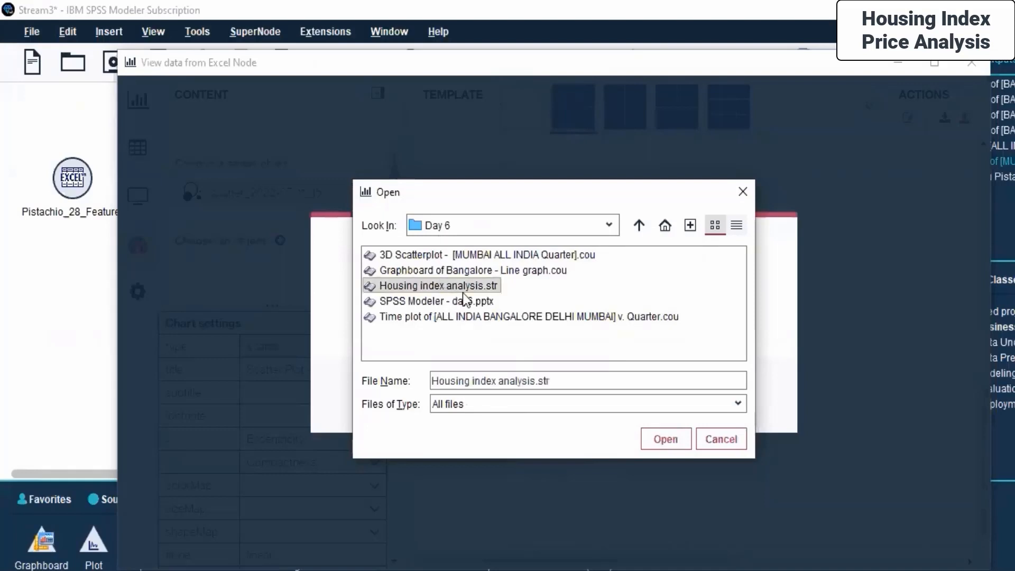
{"action": "left_click", "coordinate": [454, 300]}
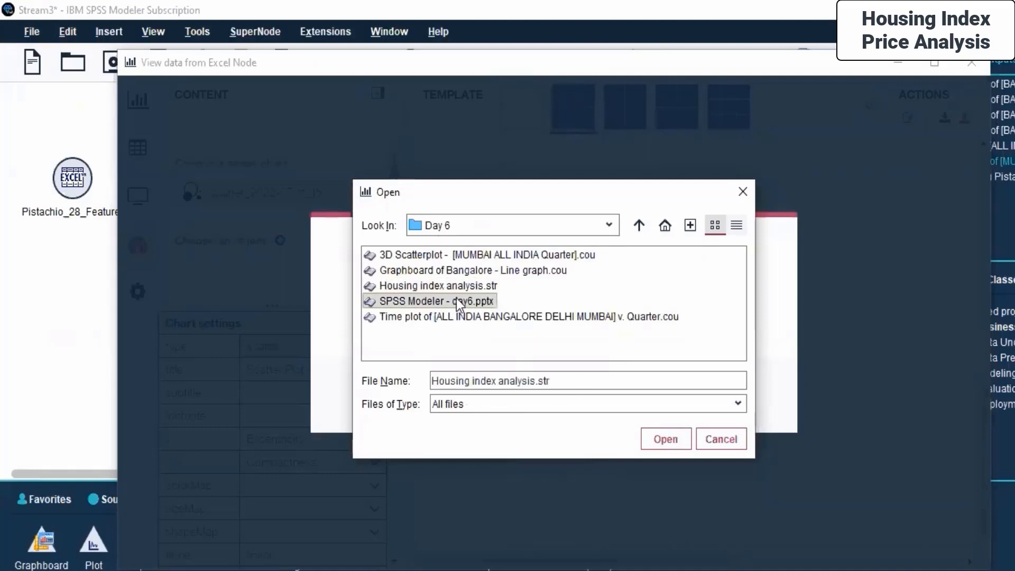
{"action": "left_click", "coordinate": [471, 271]}
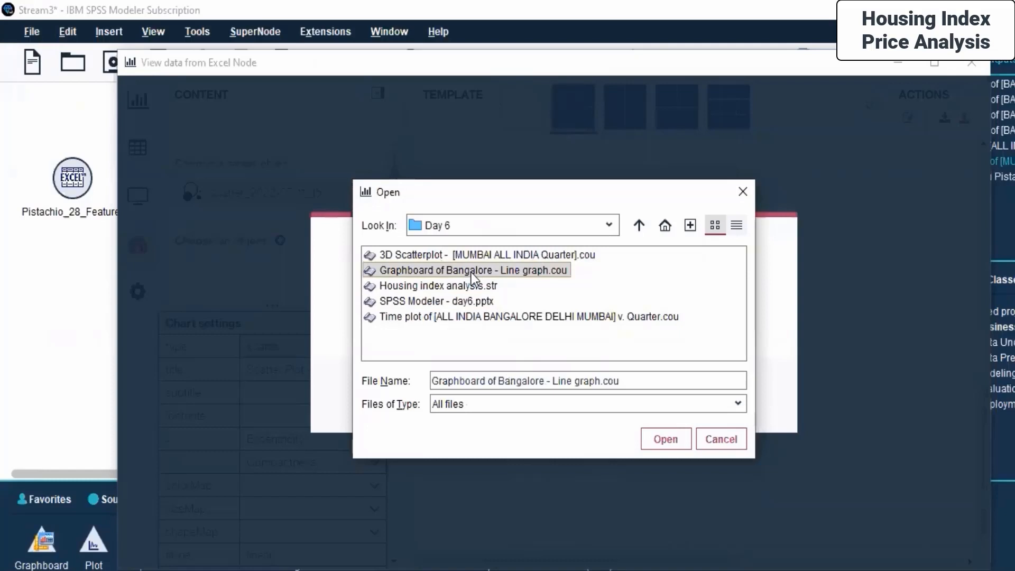
{"action": "left_click", "coordinate": [497, 317]}
{"action": "left_click", "coordinate": [658, 442]}
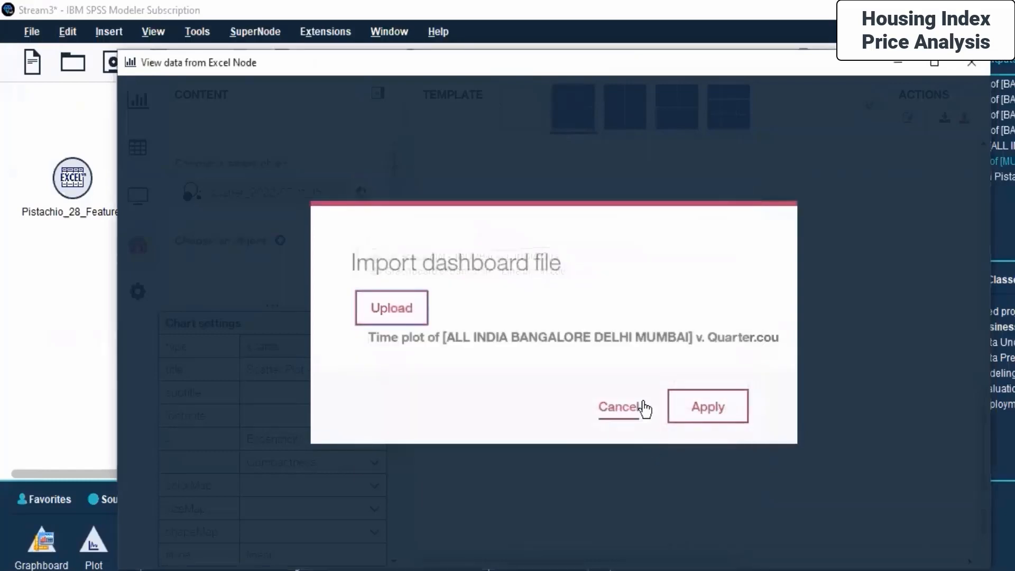
{"action": "left_click", "coordinate": [703, 414]}
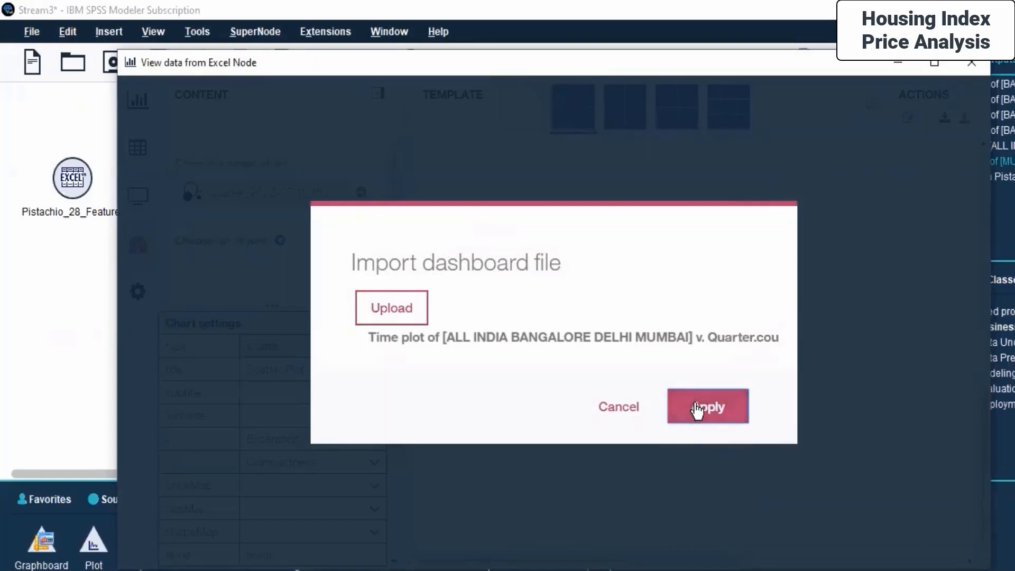
{"action": "left_click", "coordinate": [618, 409]}
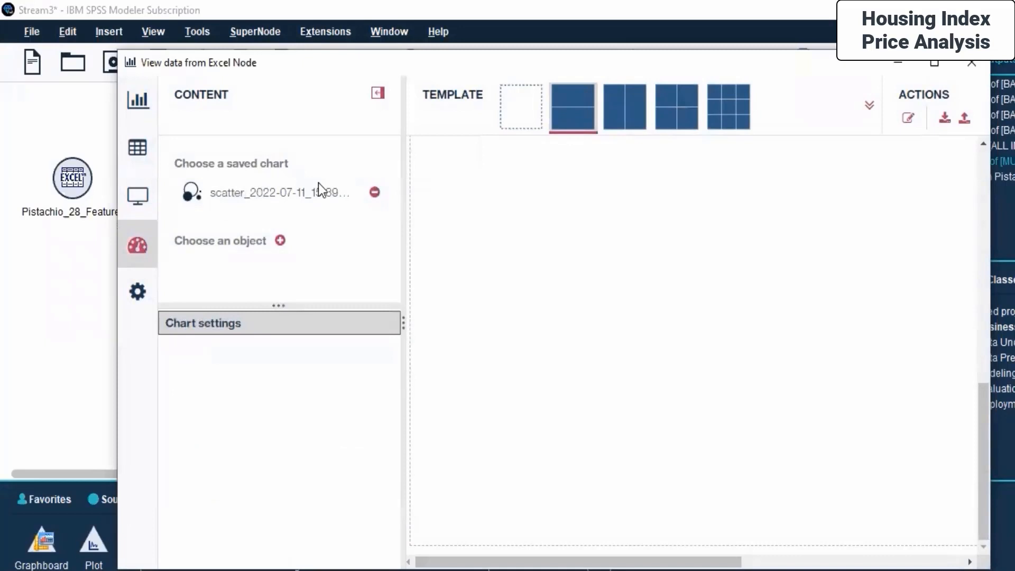
- Pick the multi-panel grid template and place the saved scatter chart into one of its cells
{"action": "left_click", "coordinate": [306, 192]}
{"action": "left_click", "coordinate": [307, 192]}
{"action": "left_click", "coordinate": [184, 192]}
{"action": "left_click", "coordinate": [729, 106]}
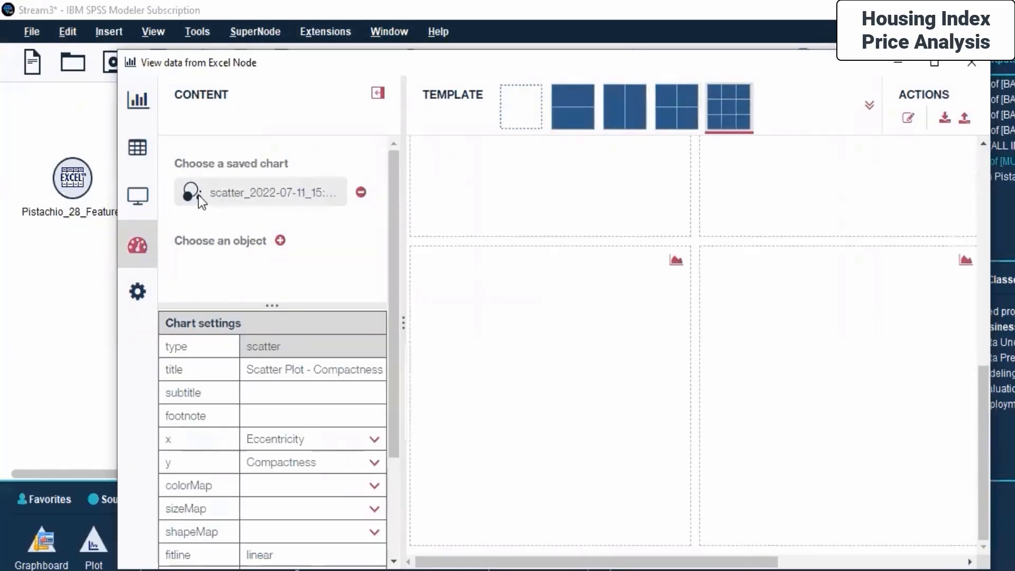
{"action": "left_click", "coordinate": [675, 260]}
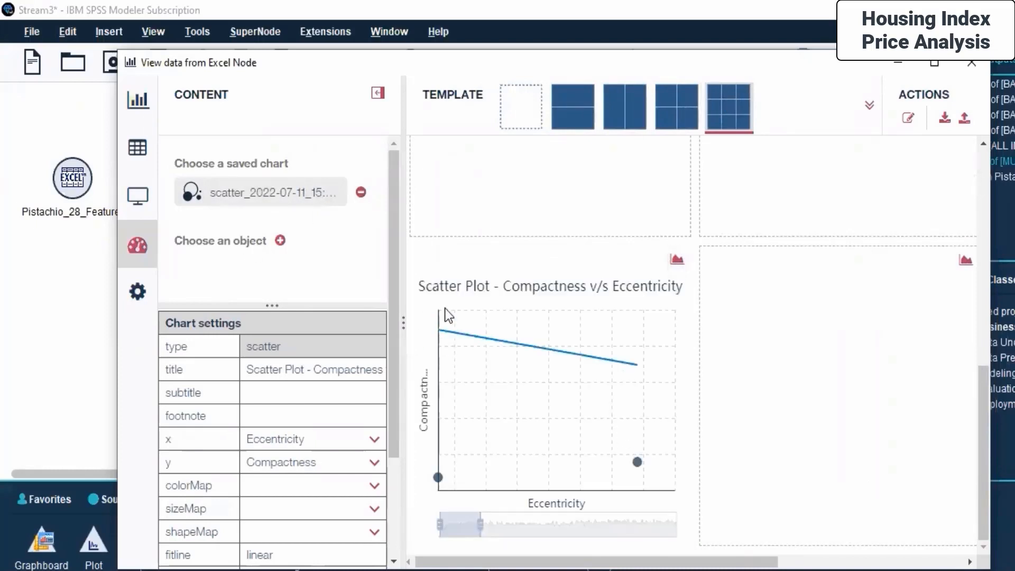
- Compare the available dashboard layout templates, from blank through single panel to the two- and four-cell grids
{"action": "left_click", "coordinate": [677, 108]}
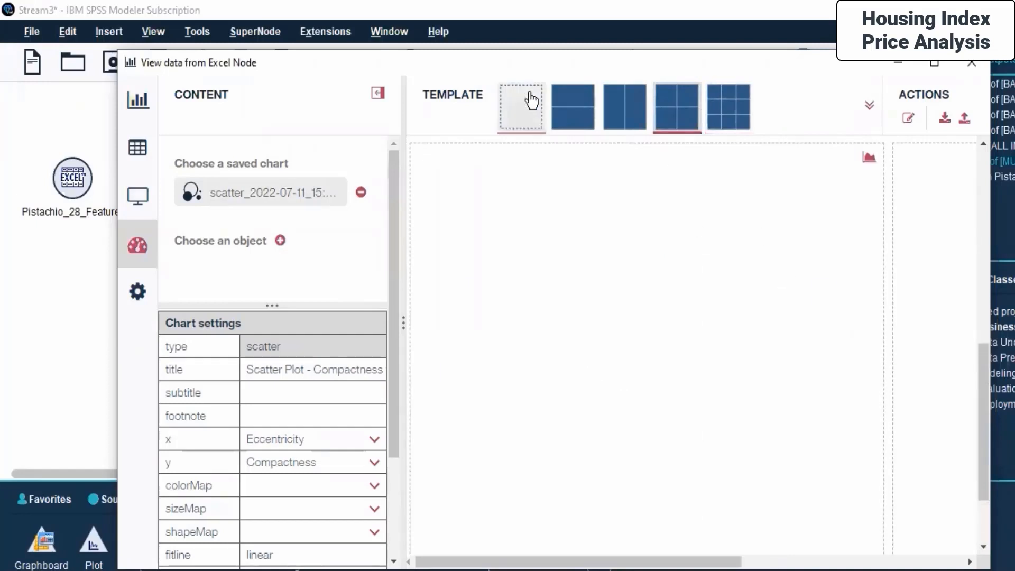
{"action": "left_click", "coordinate": [522, 106]}
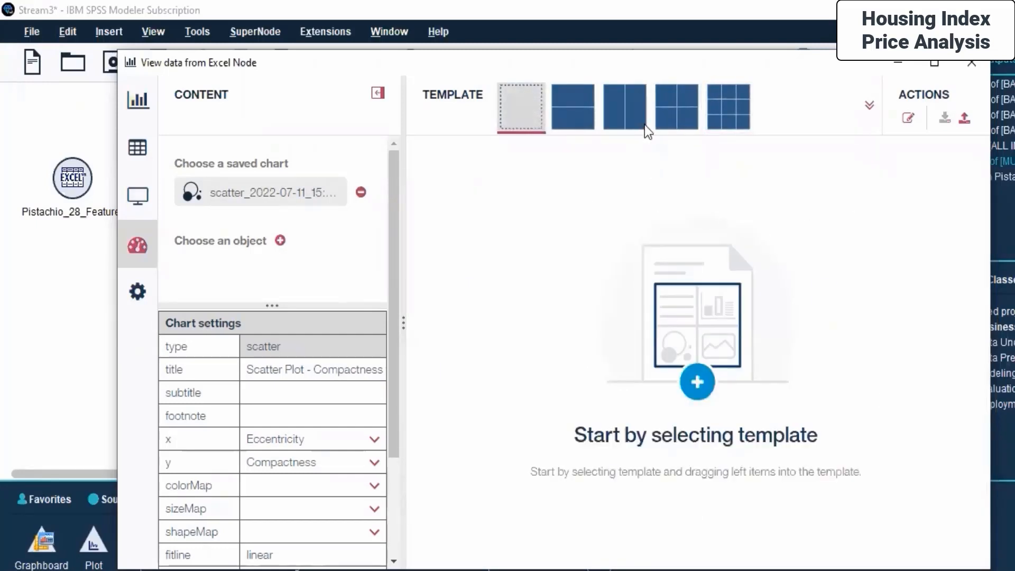
{"action": "left_click", "coordinate": [574, 106]}
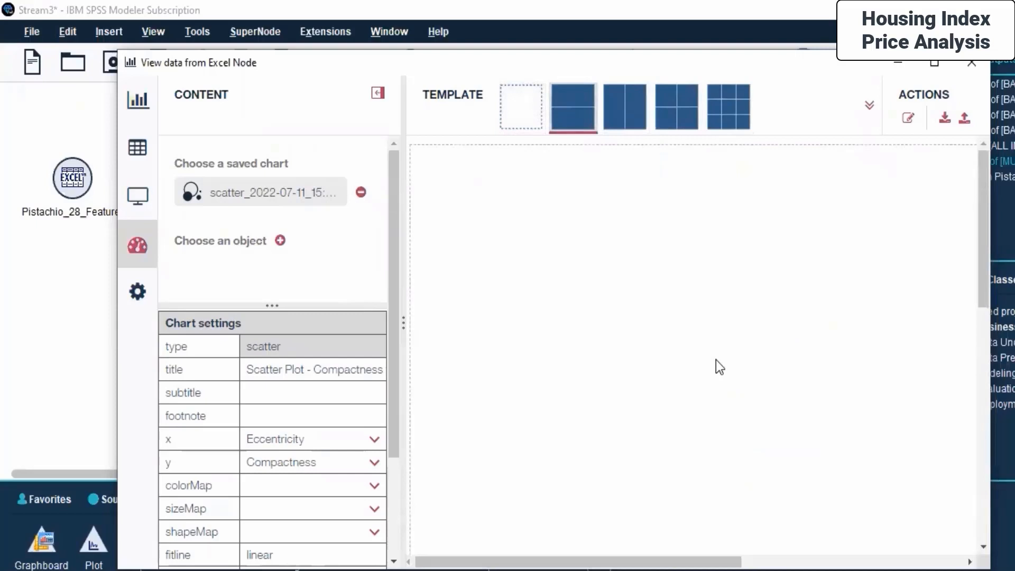
{"action": "left_click_drag", "start_coordinate": [981, 271], "coordinate": [986, 443]}
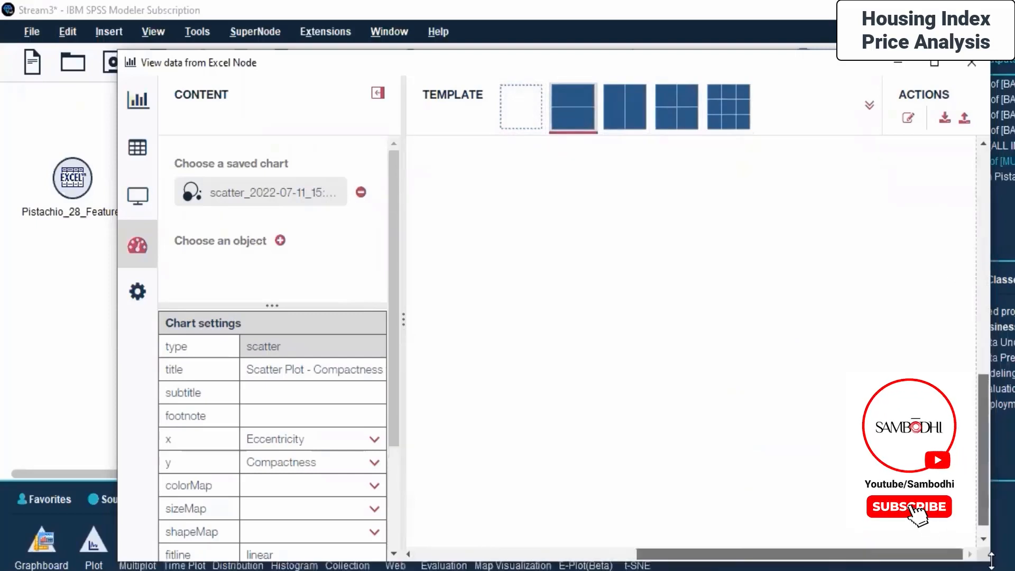
{"action": "left_click", "coordinate": [740, 118]}
{"action": "left_click", "coordinate": [671, 106]}
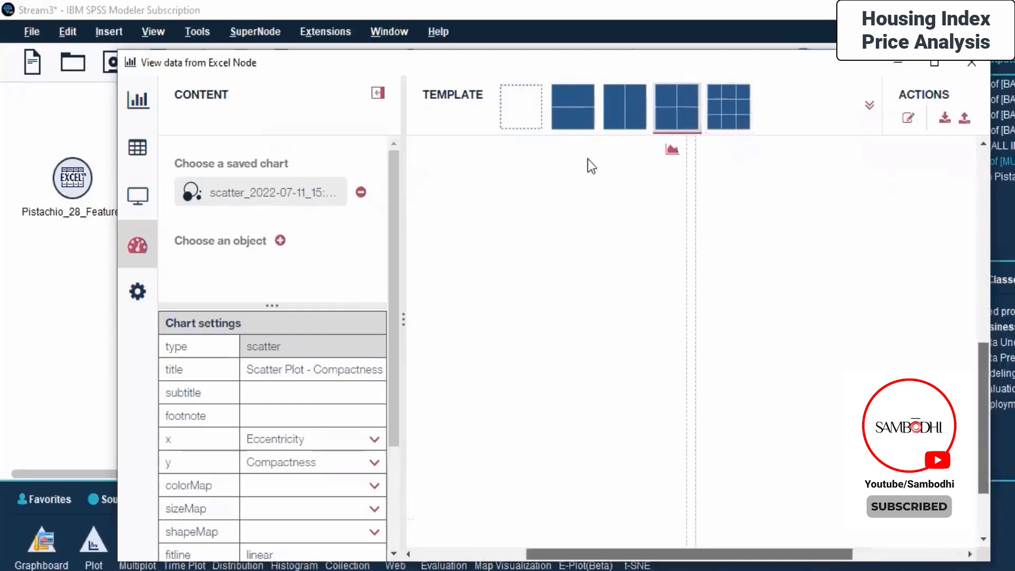
{"action": "left_click", "coordinate": [626, 99]}
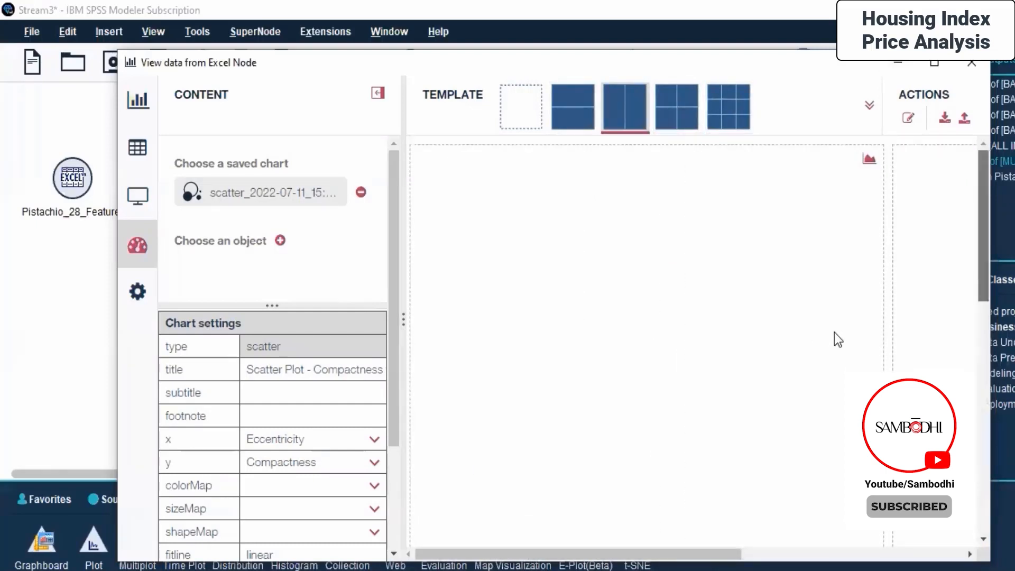
- Select the two-row dashboard template and link the saved scatter chart into its top panel
{"action": "left_click", "coordinate": [565, 121]}
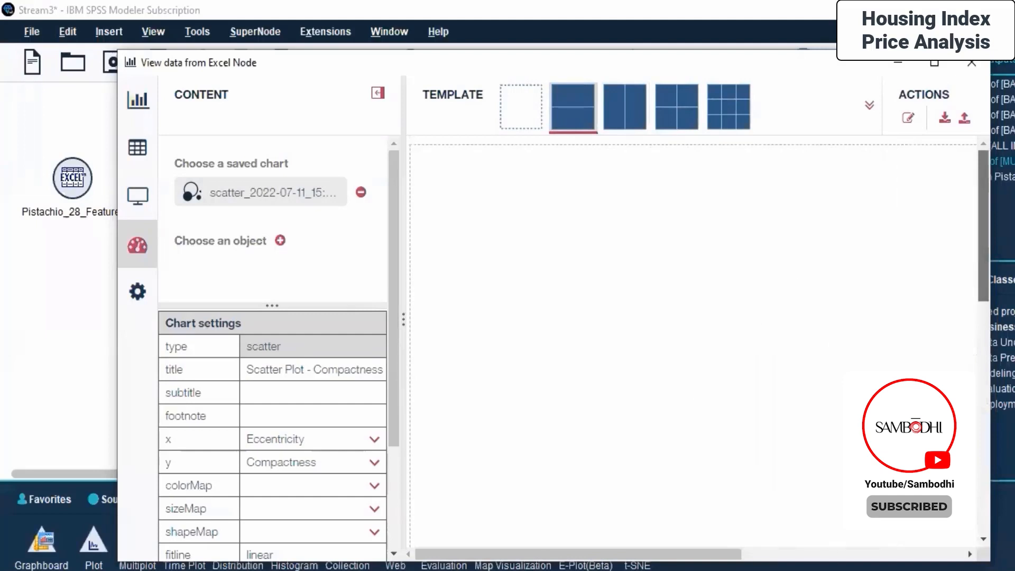
{"action": "scroll", "coordinate": [846, 375], "scroll_direction": "down", "scroll_amount": 3}
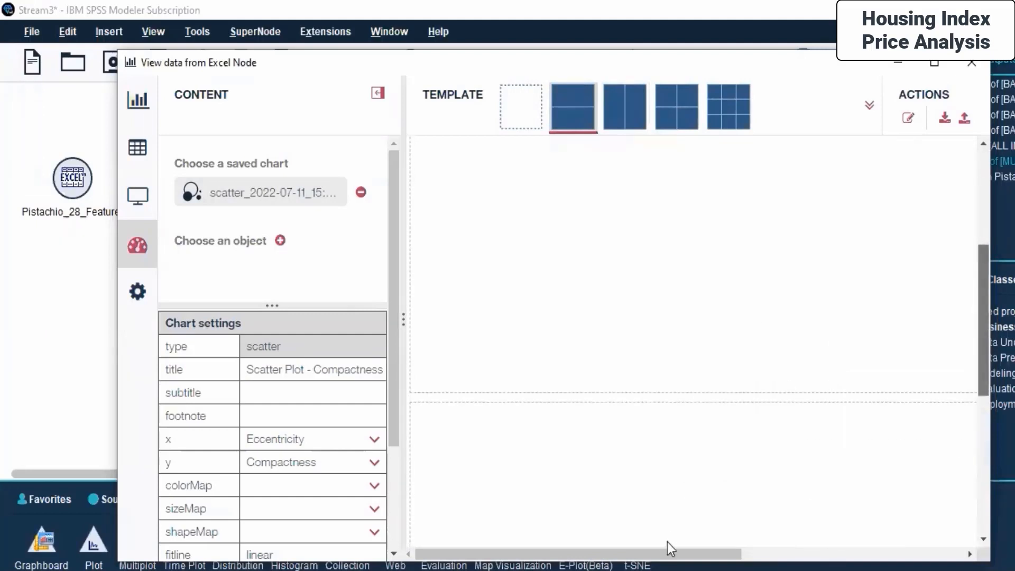
{"action": "left_click_drag", "start_coordinate": [677, 560], "coordinate": [931, 556]}
{"action": "scroll", "coordinate": [895, 292], "scroll_direction": "up", "scroll_amount": 5}
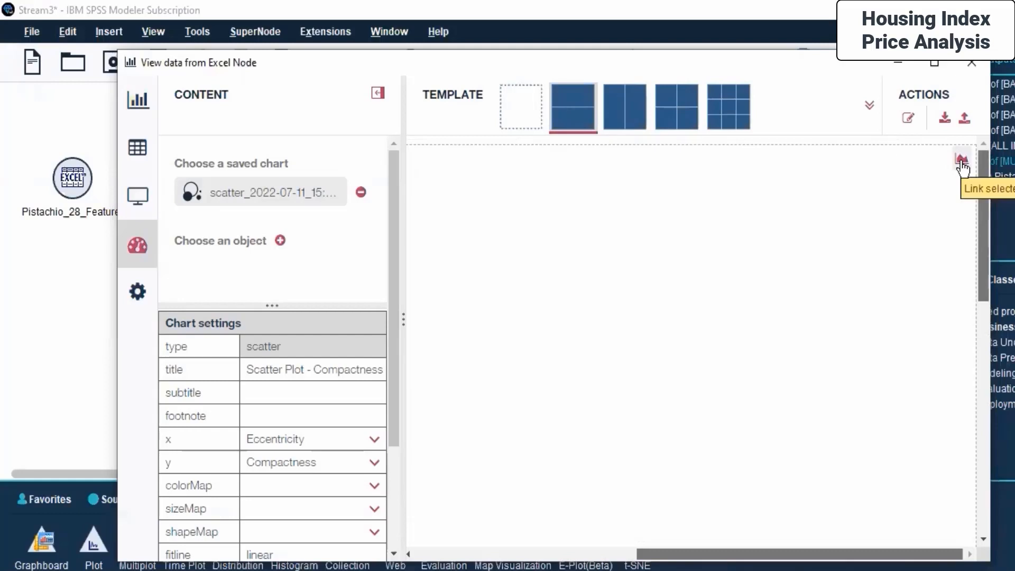
{"action": "left_click", "coordinate": [961, 163]}
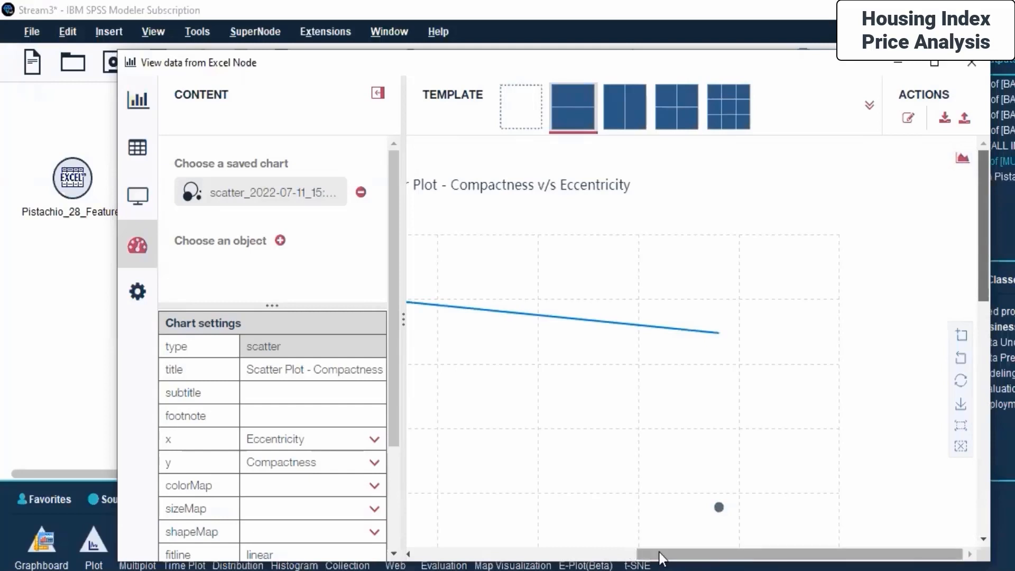
- Maximize the View Data window and scroll across the scatter chart placed on the dashboard
{"action": "left_click_drag", "start_coordinate": [658, 553], "coordinate": [545, 529]}
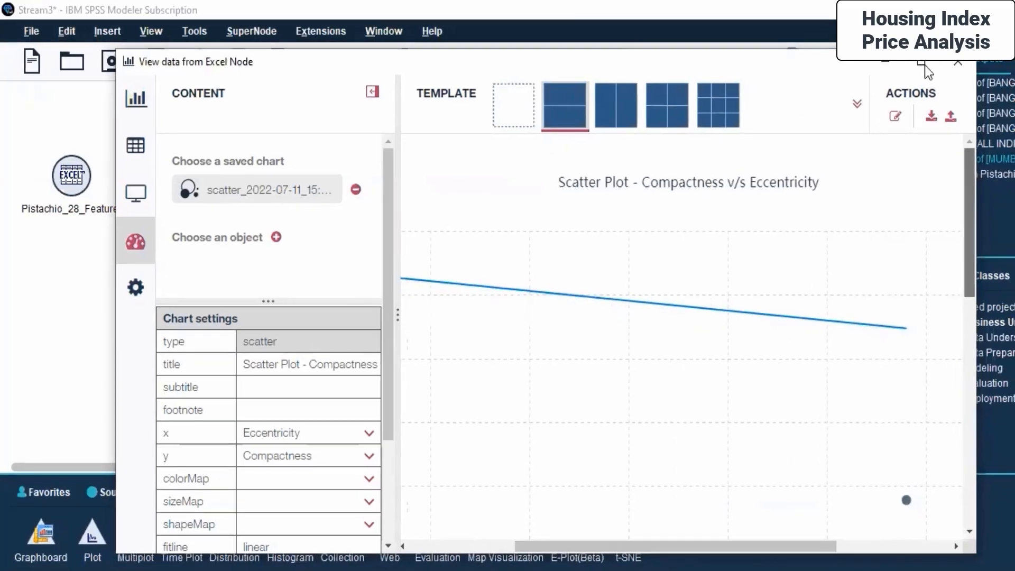
{"action": "left_click", "coordinate": [930, 64]}
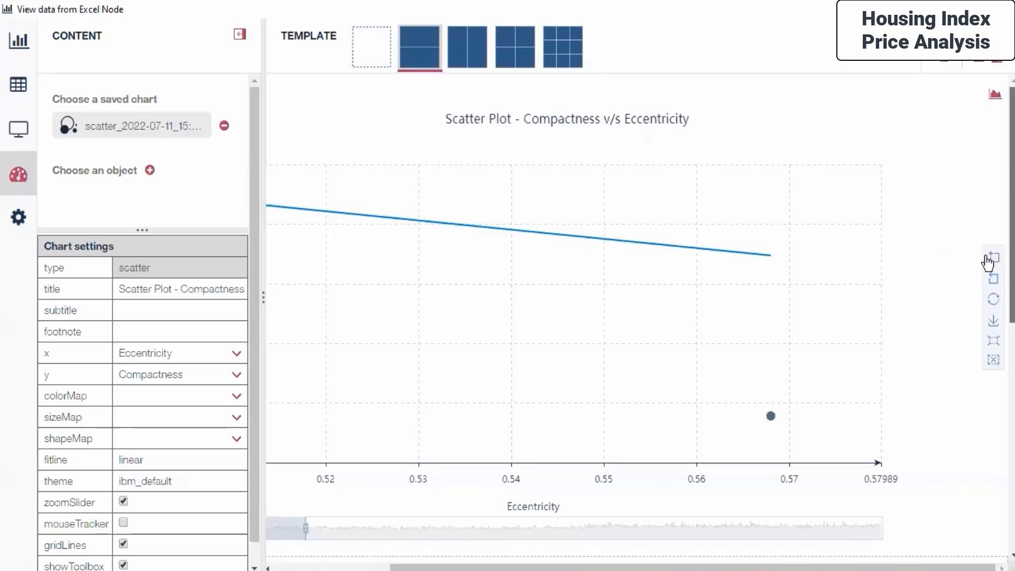
{"action": "left_click_drag", "start_coordinate": [476, 567], "coordinate": [373, 567]}
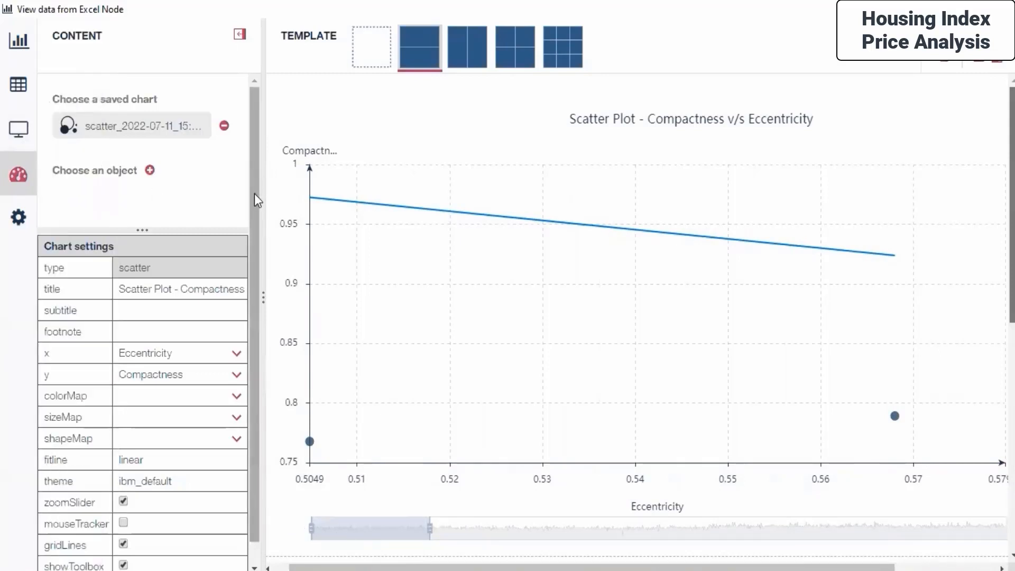
- Return to the chart builder, switch the chart to Multi-series, and set its Y-axis column to Major_Axis
{"action": "left_click", "coordinate": [20, 42]}
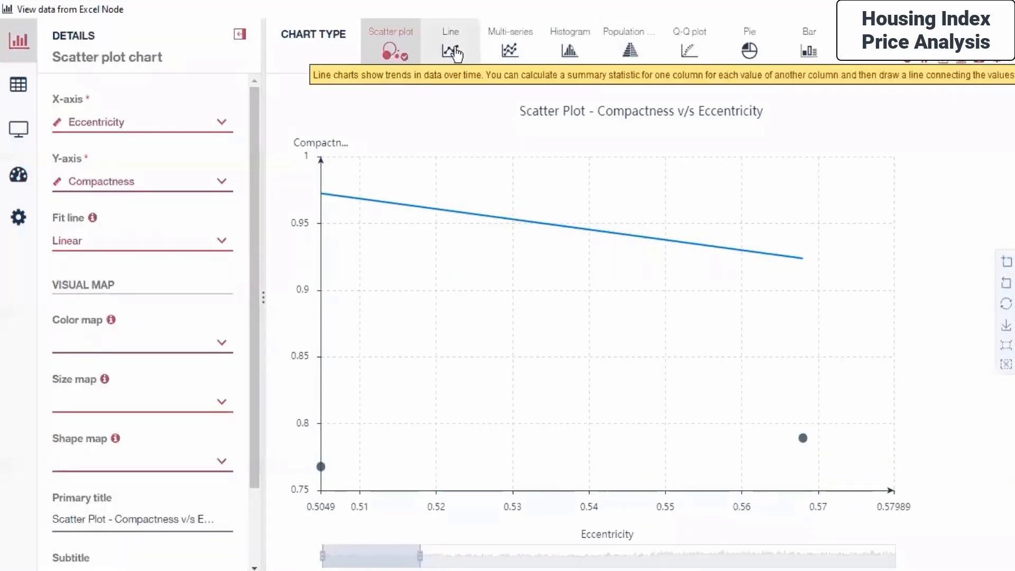
{"action": "left_click", "coordinate": [514, 53]}
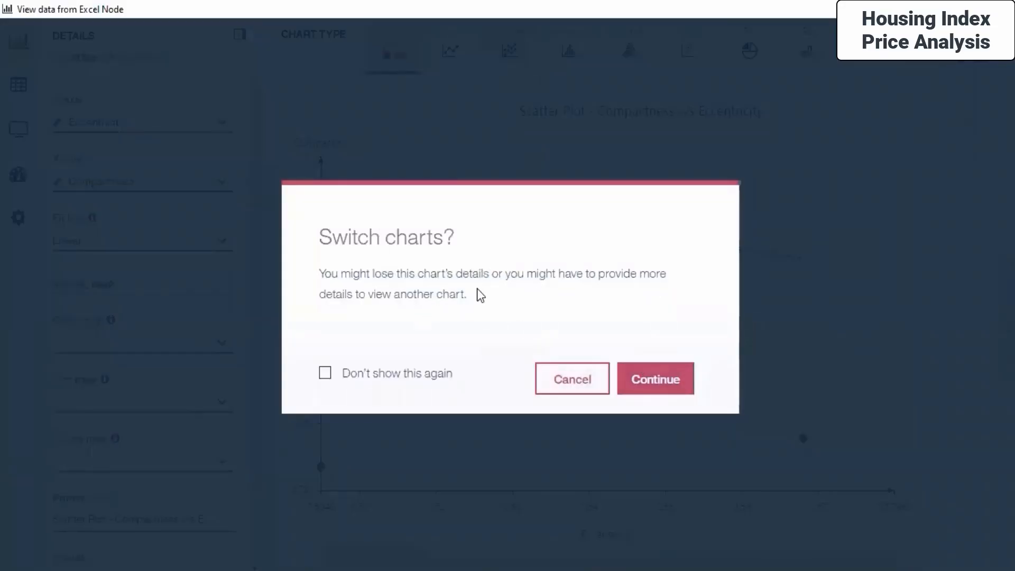
{"action": "left_click", "coordinate": [648, 374]}
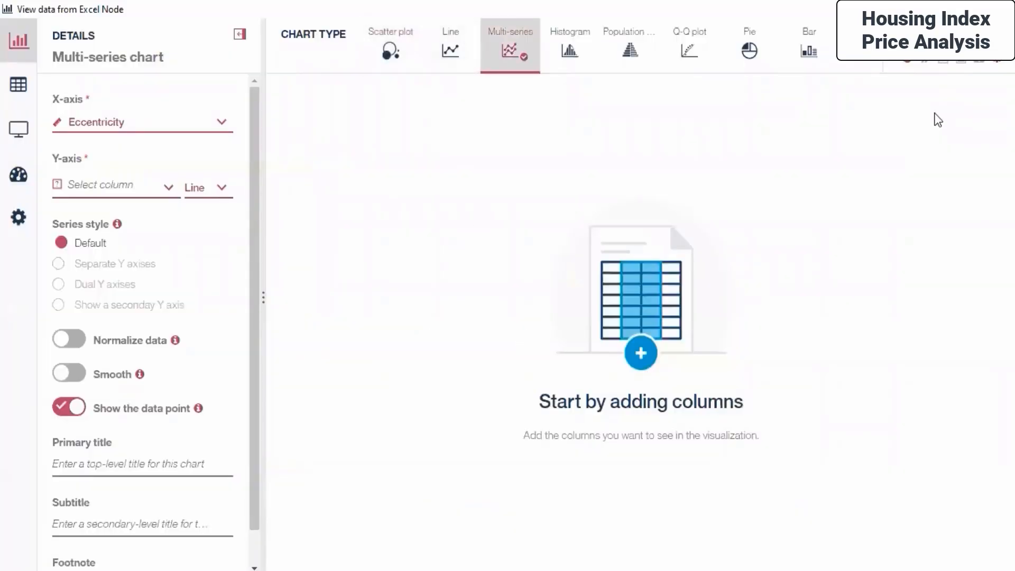
{"action": "mouse_move", "coordinate": [17, 253]}
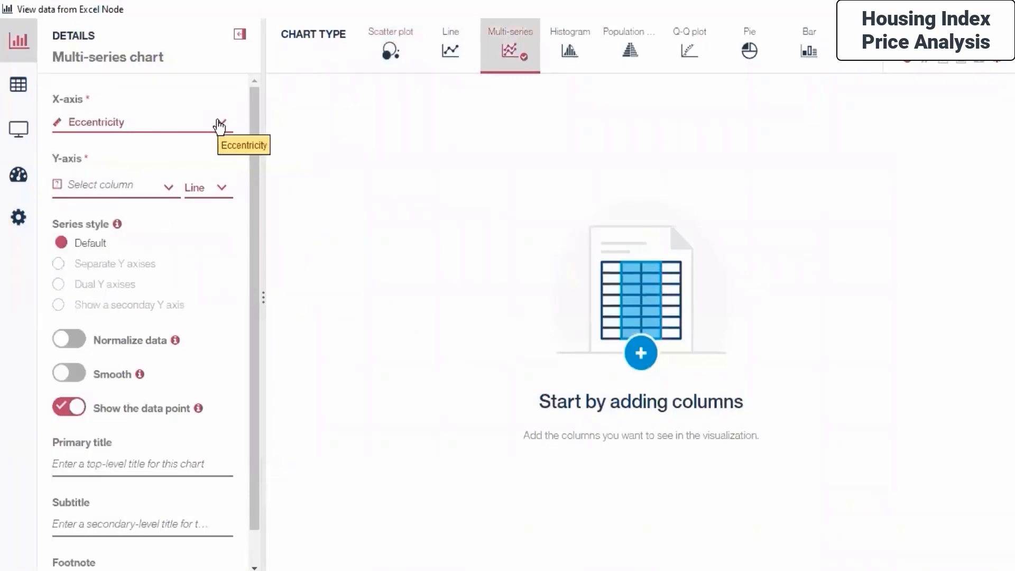
{"action": "left_click", "coordinate": [166, 187]}
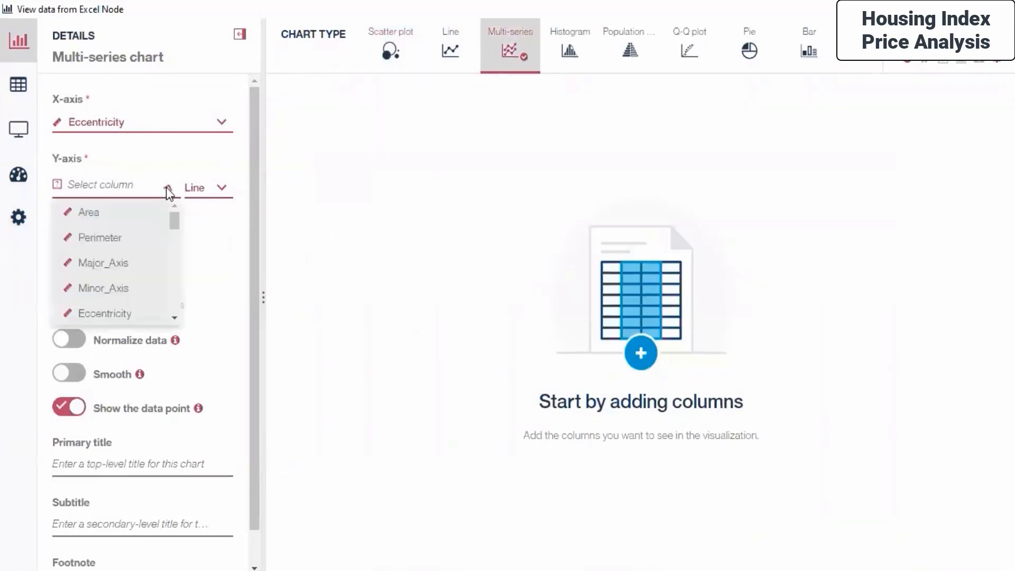
{"action": "scroll", "coordinate": [103, 278], "scroll_direction": "down", "scroll_amount": 10}
{"action": "scroll", "coordinate": [106, 280], "scroll_direction": "up", "scroll_amount": 1}
{"action": "scroll", "coordinate": [110, 284], "scroll_direction": "down", "scroll_amount": 1}
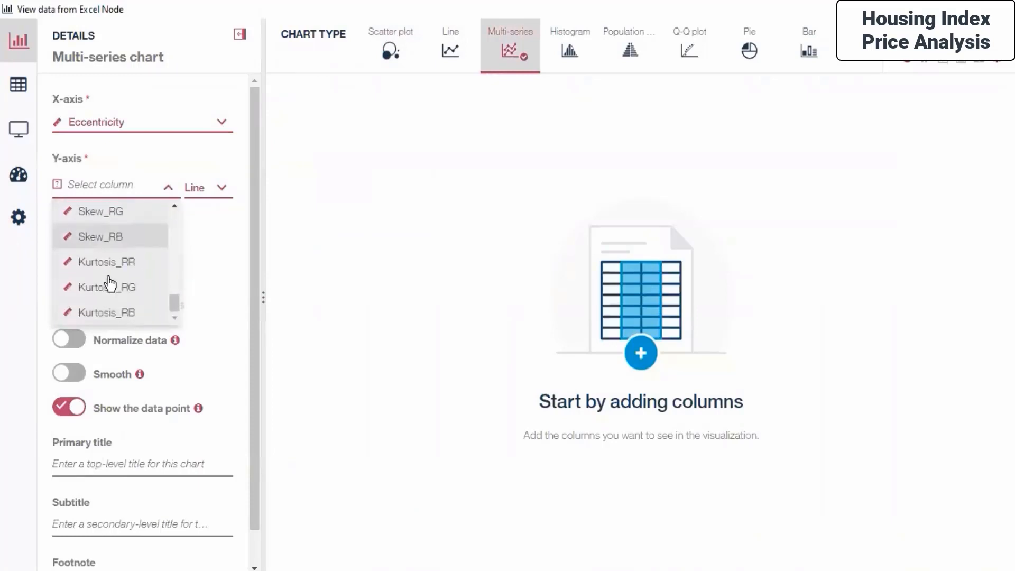
{"action": "scroll", "coordinate": [110, 284], "scroll_direction": "up", "scroll_amount": 3}
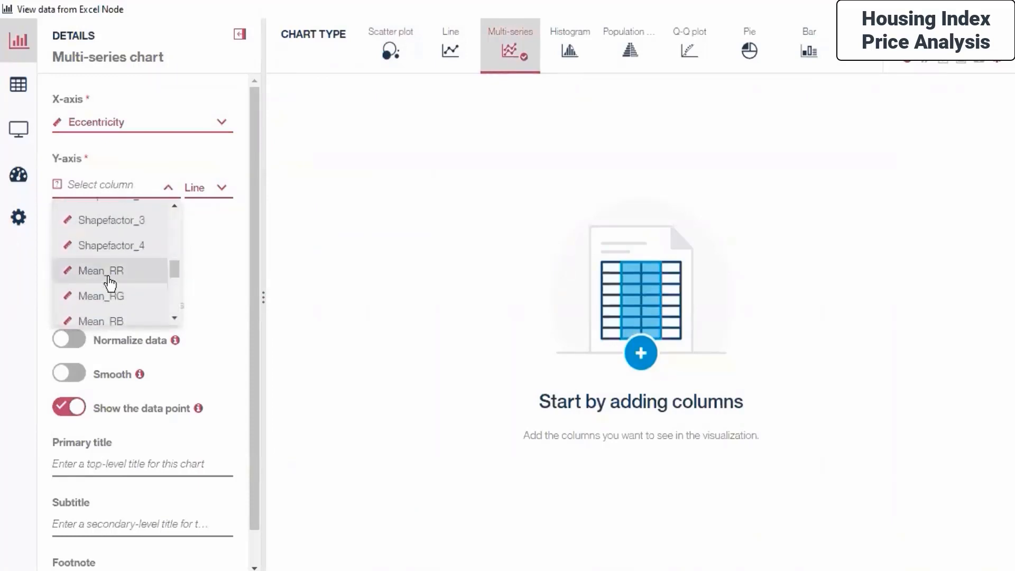
{"action": "scroll", "coordinate": [110, 283], "scroll_direction": "up", "scroll_amount": 4}
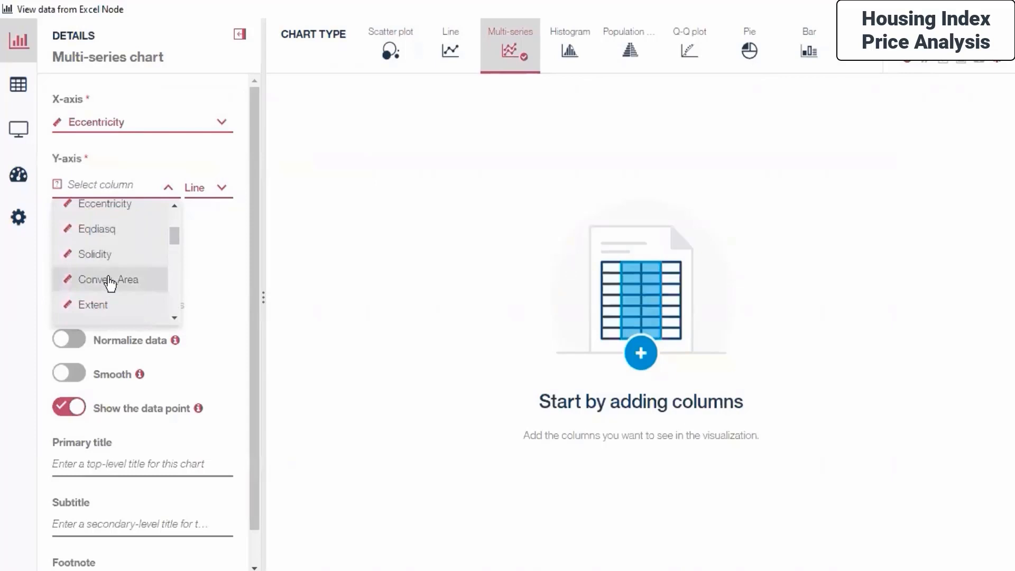
{"action": "scroll", "coordinate": [110, 284], "scroll_direction": "up", "scroll_amount": 3}
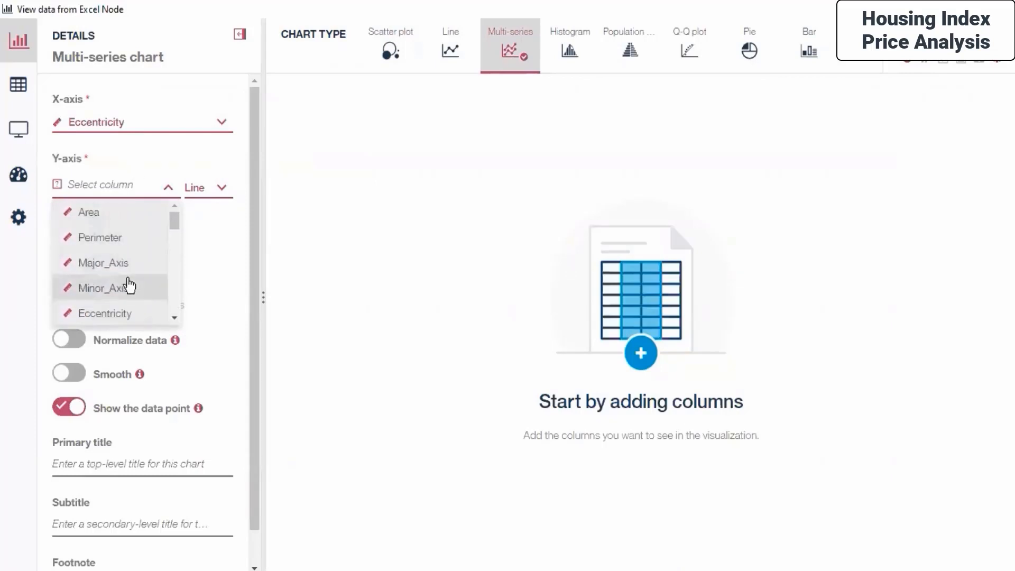
{"action": "left_click", "coordinate": [113, 262]}
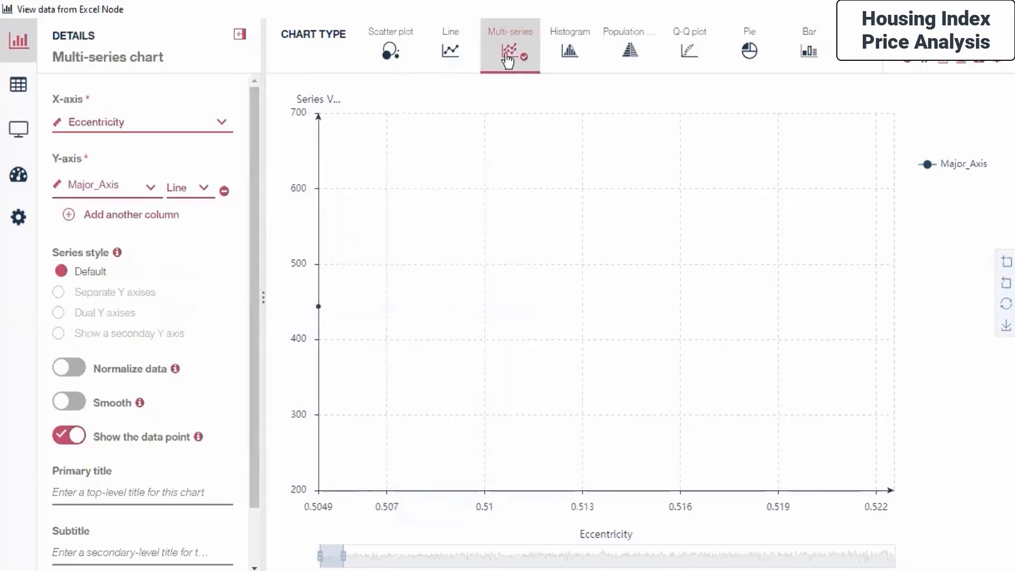
- Switch the chart type to Line chart, confirming the chart change
{"action": "left_click", "coordinate": [454, 59]}
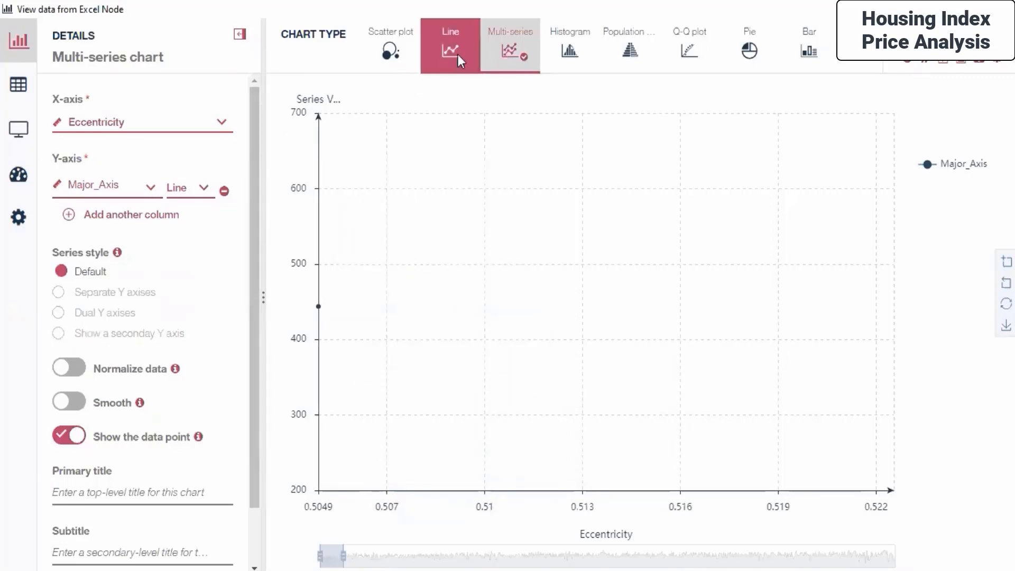
{"action": "left_click", "coordinate": [639, 377]}
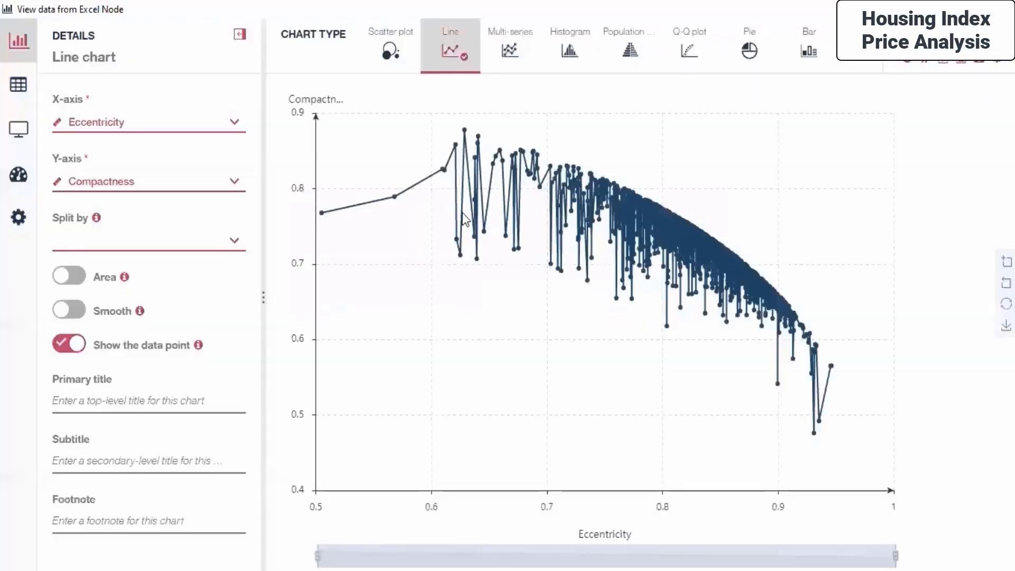